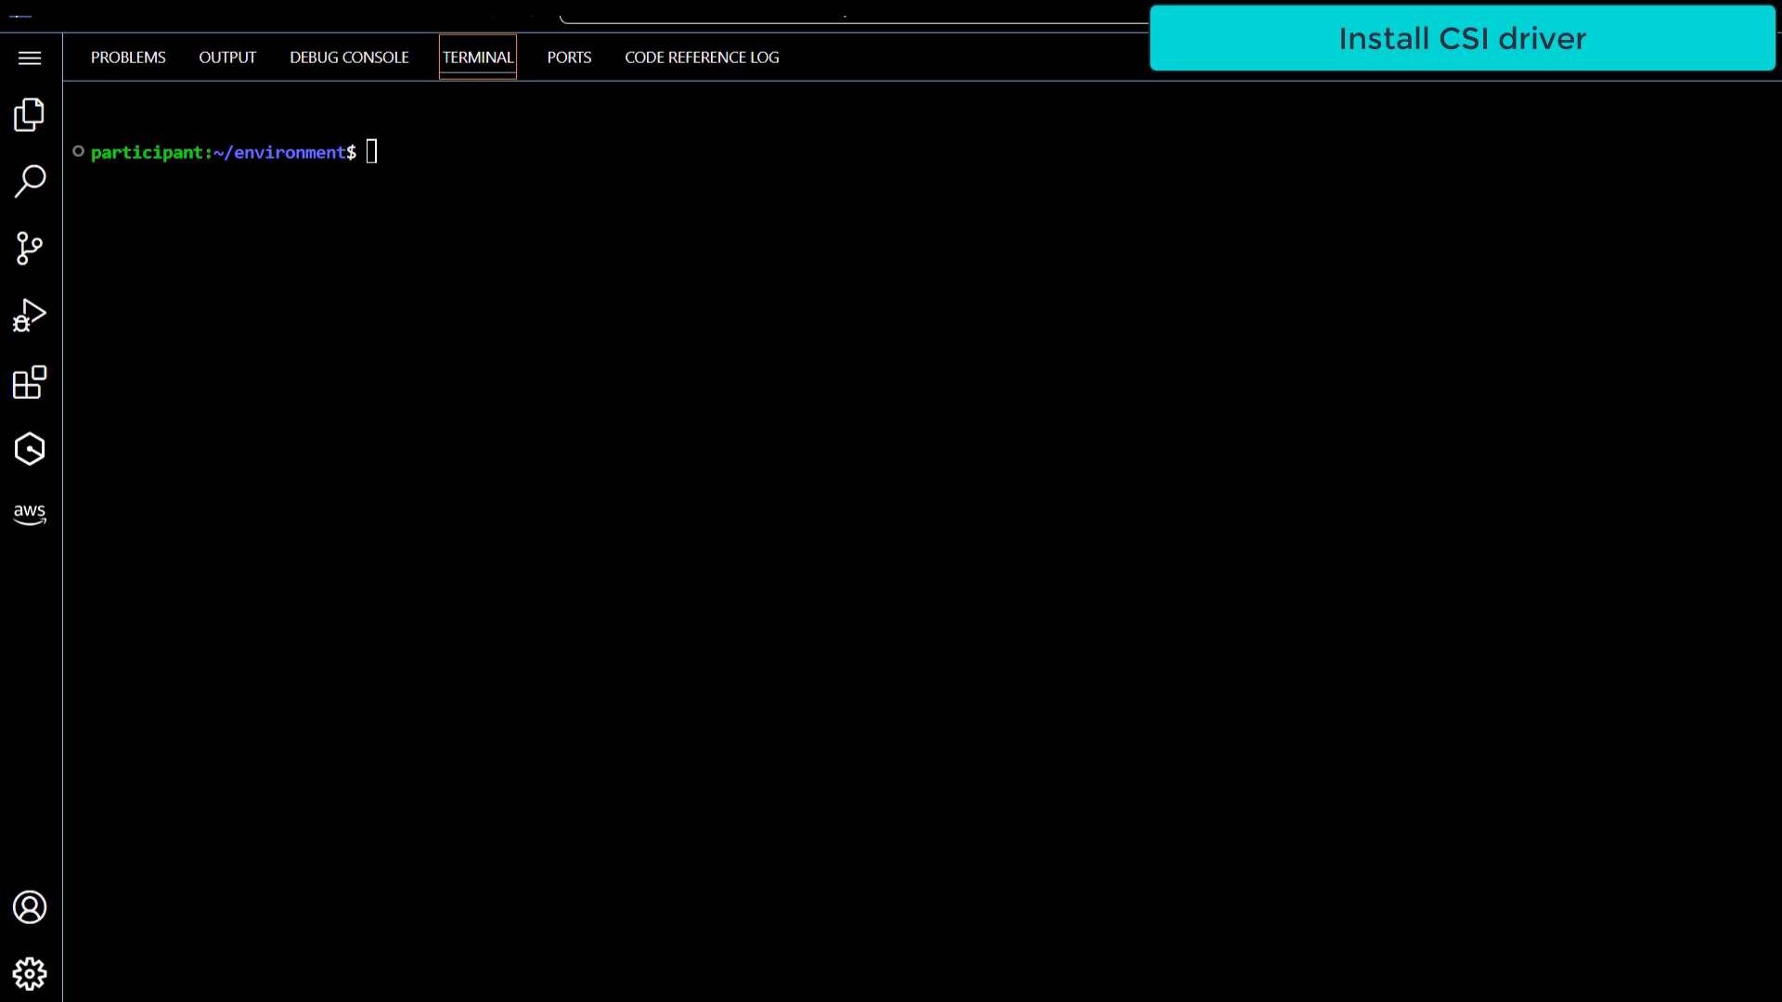
Create the FSx CSI driver IAM policy and the fsx-csi-controller-sa service account
{"action": "type", "text": "aws iam create-policy \\         --policy-name Amazon_FSx_Lustre_CSI_Driver \\         --policy-document file://fsx-csi-driver.json"}
{"action": "key", "text": "Return"}
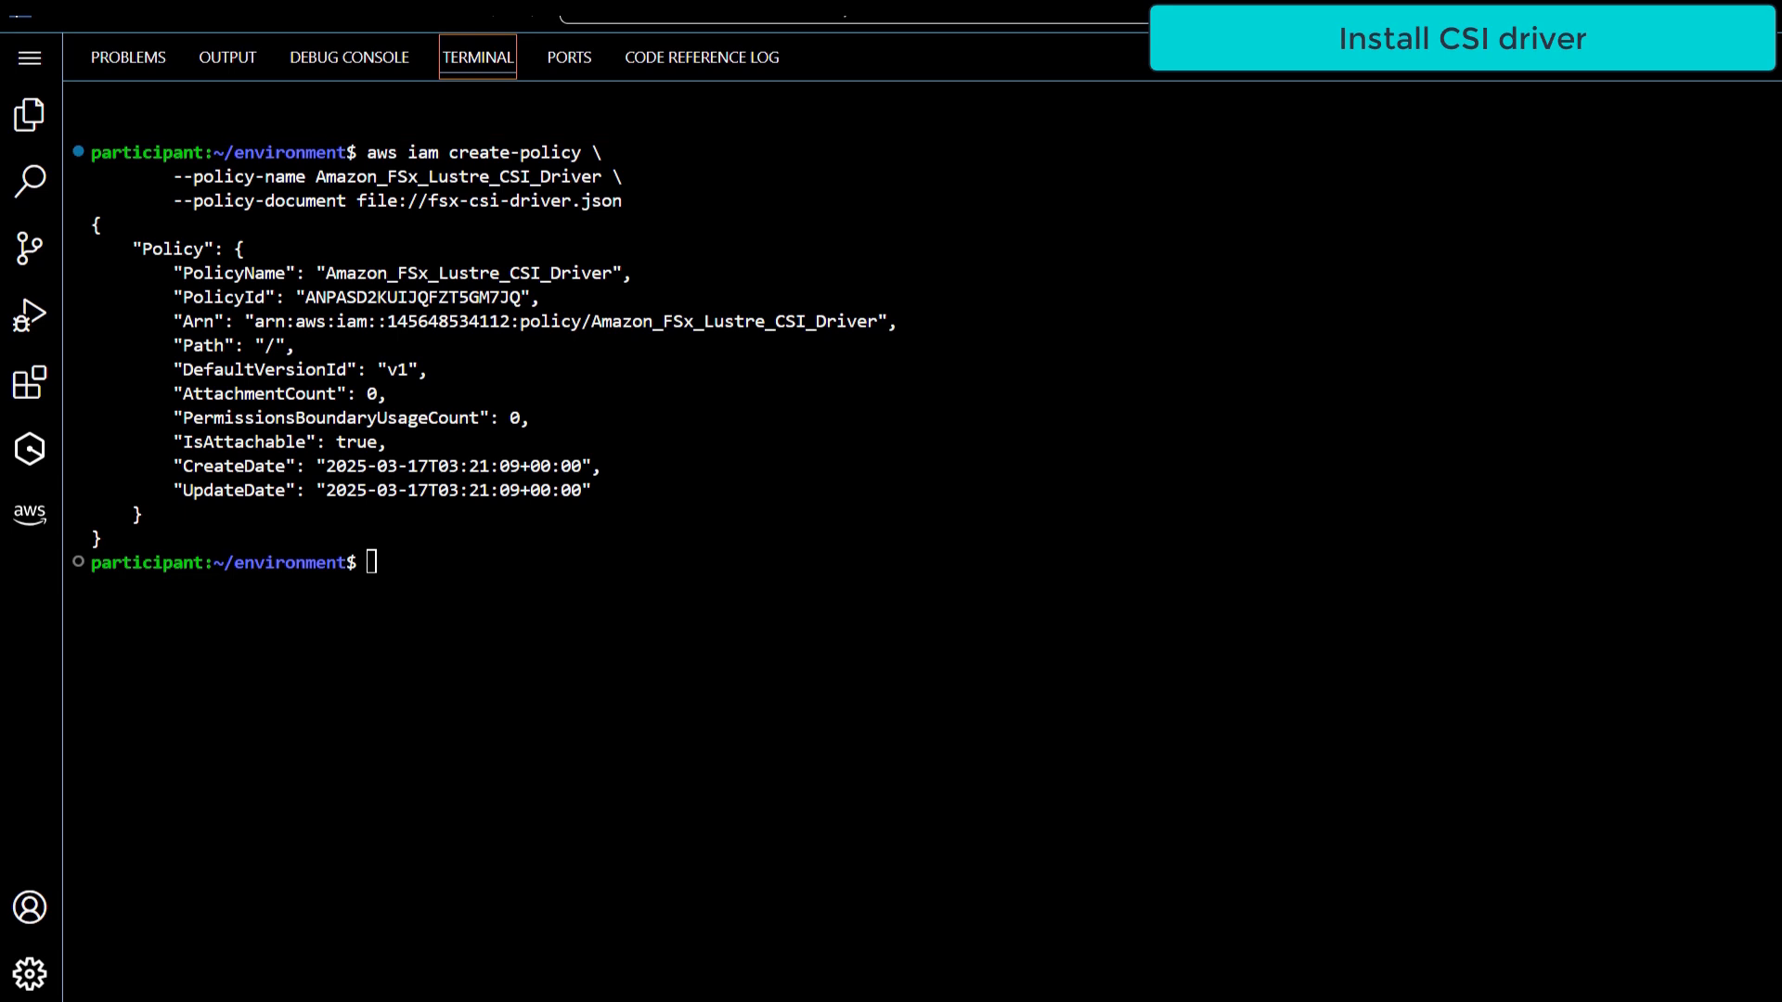
{"action": "type", "text": "eksctl create iamserviceaccount \\     --region $AWS_REGION \\     --name fsx-csi-controller-sa \\     --namespace kube-system \\     --cluster $CLUSTER_NAME \\     --attach-policy-arn arn:aws:iam::$AWS_ACCOUNTID:policy/Amazon_FSx_Lustre_CSI_Driver \\     --approve"}
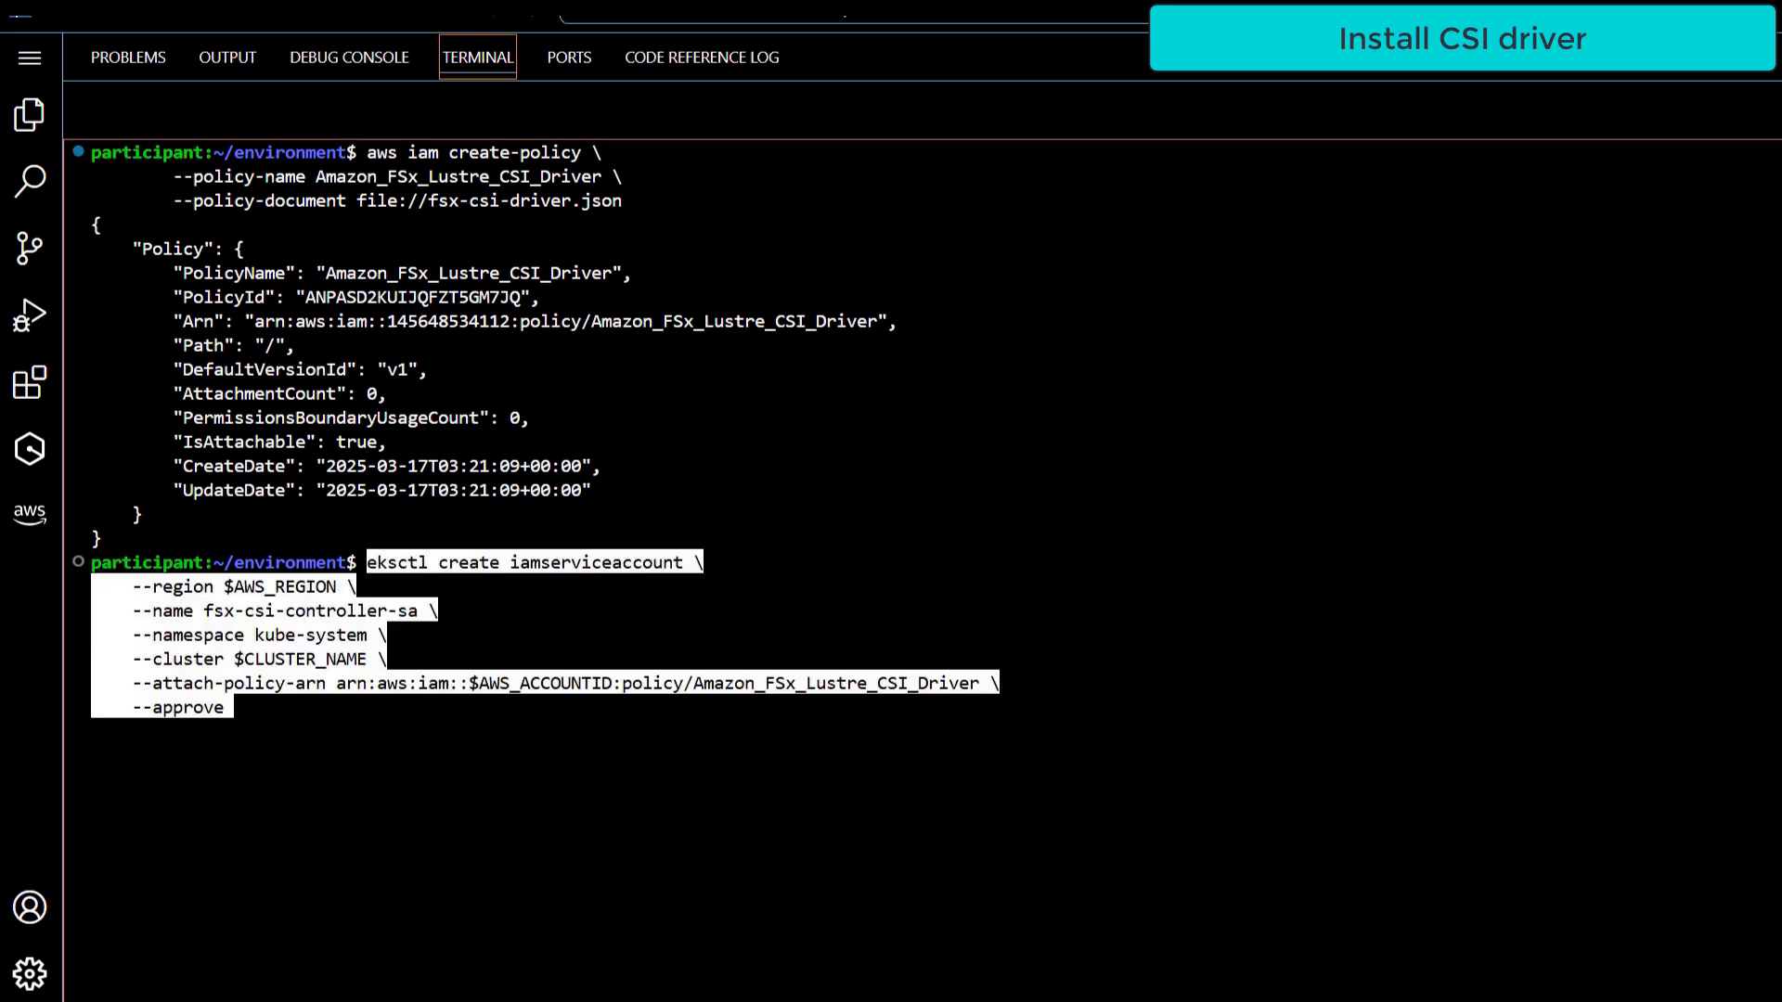
{"action": "key", "text": "Return"}
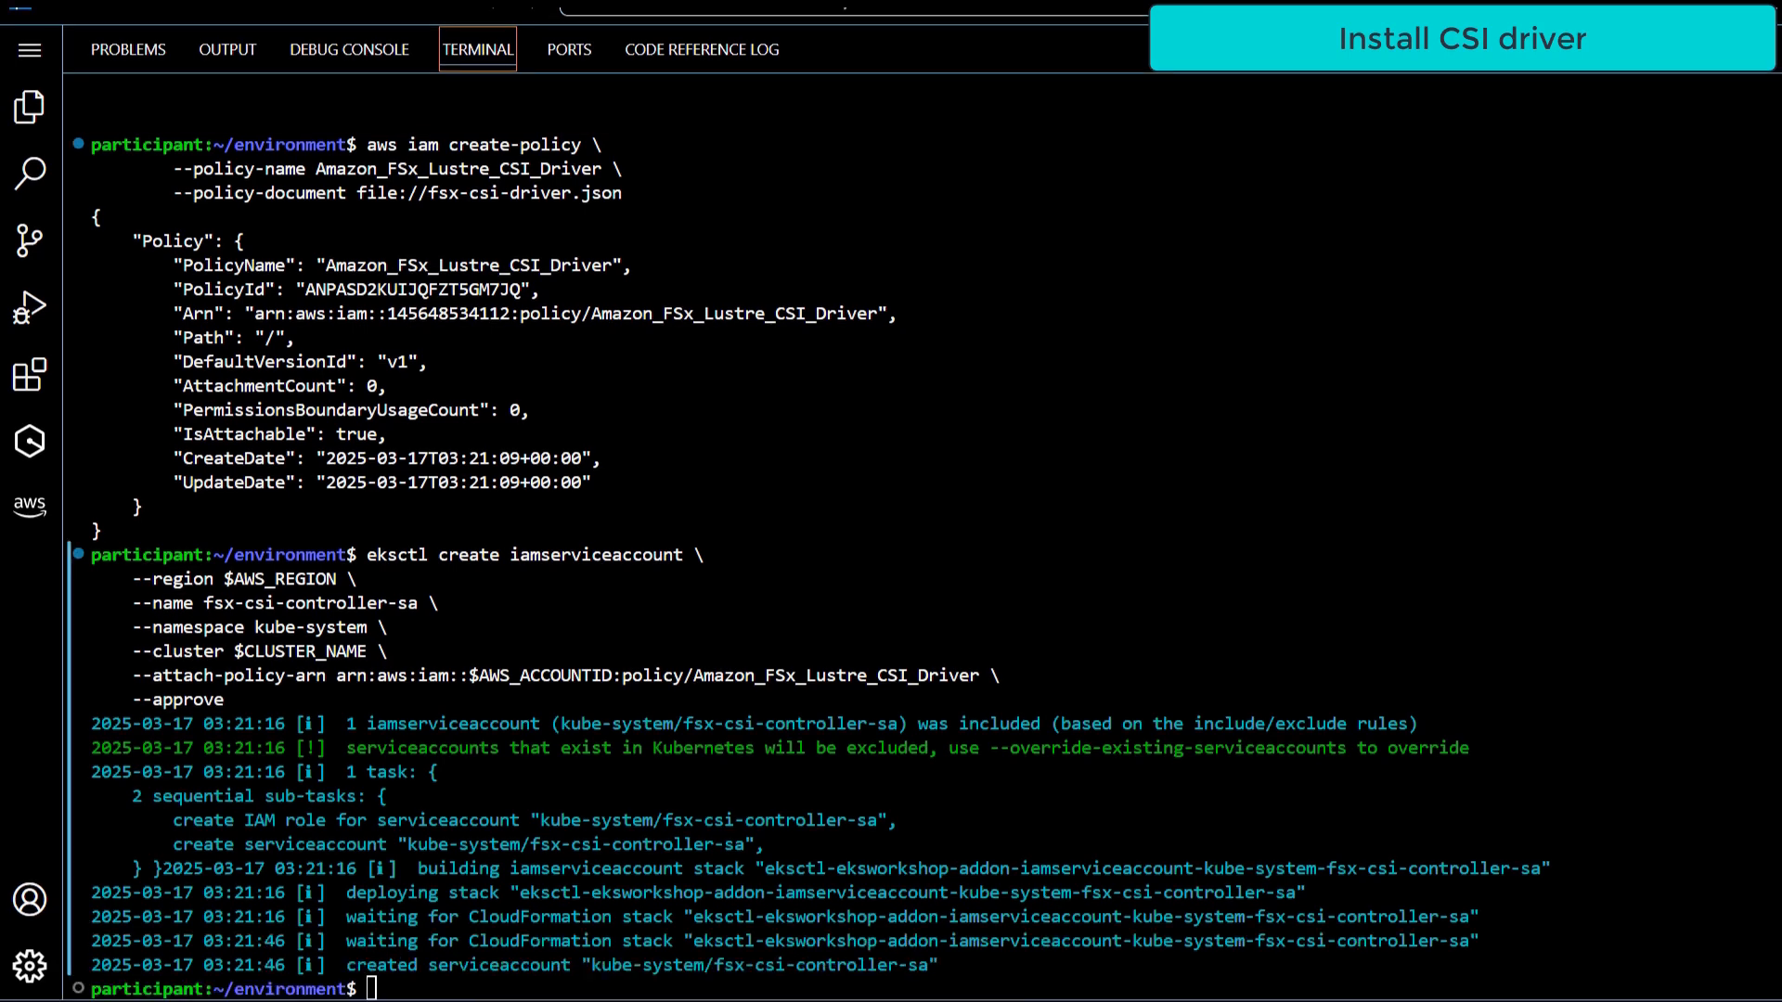
Store the service account's role ARN in ROLE_ARN and echo it
{"action": "key", "text": "ctrl+shift+v"}
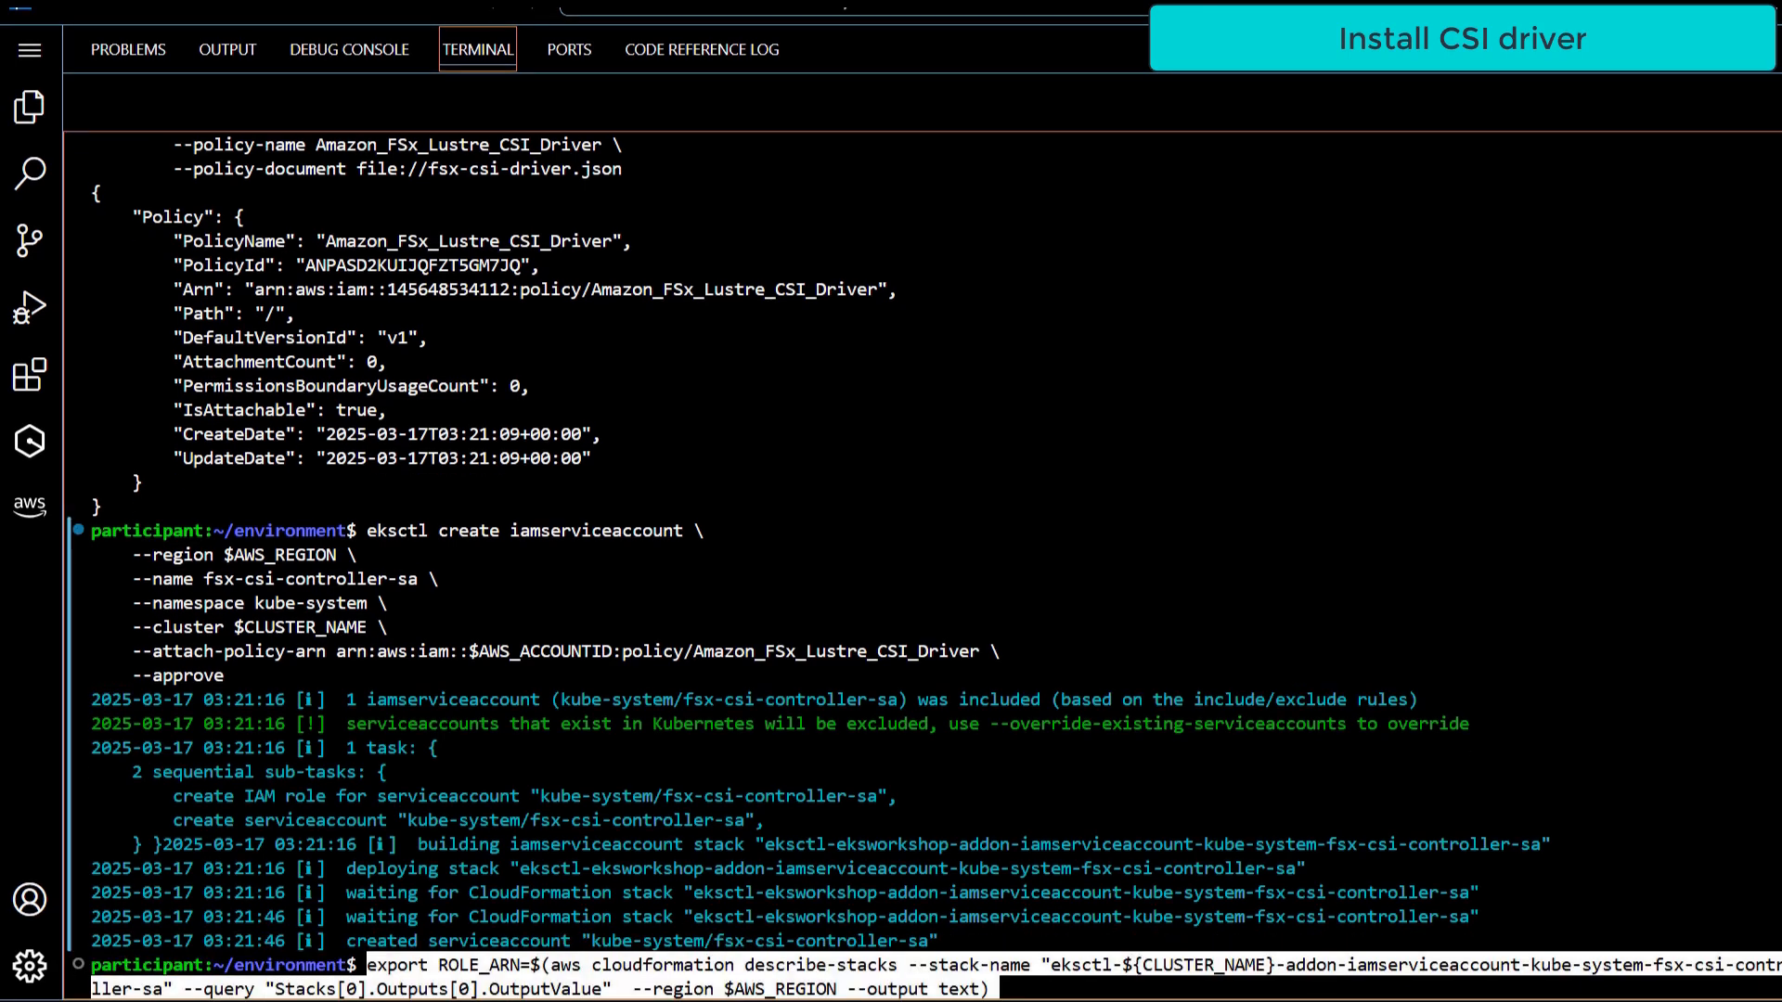
{"action": "key", "text": "Return"}
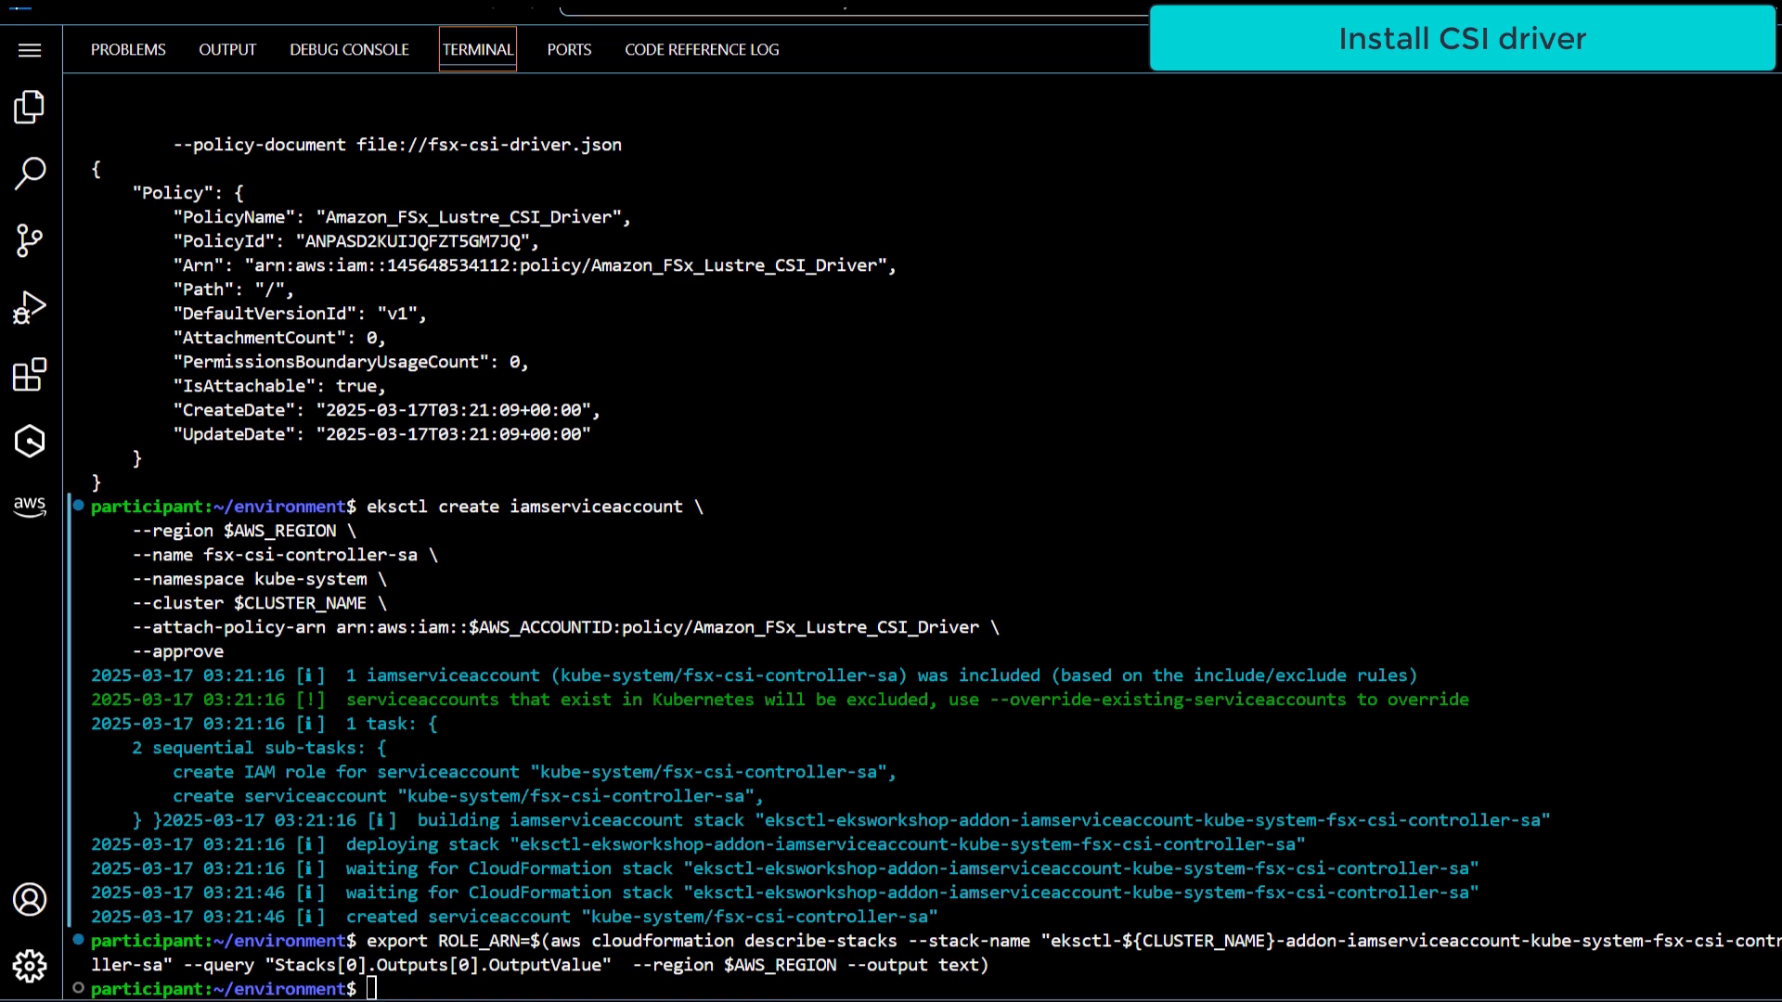
{"action": "type", "text": "echo $ROLE_ARN"}
{"action": "key", "text": "Return"}
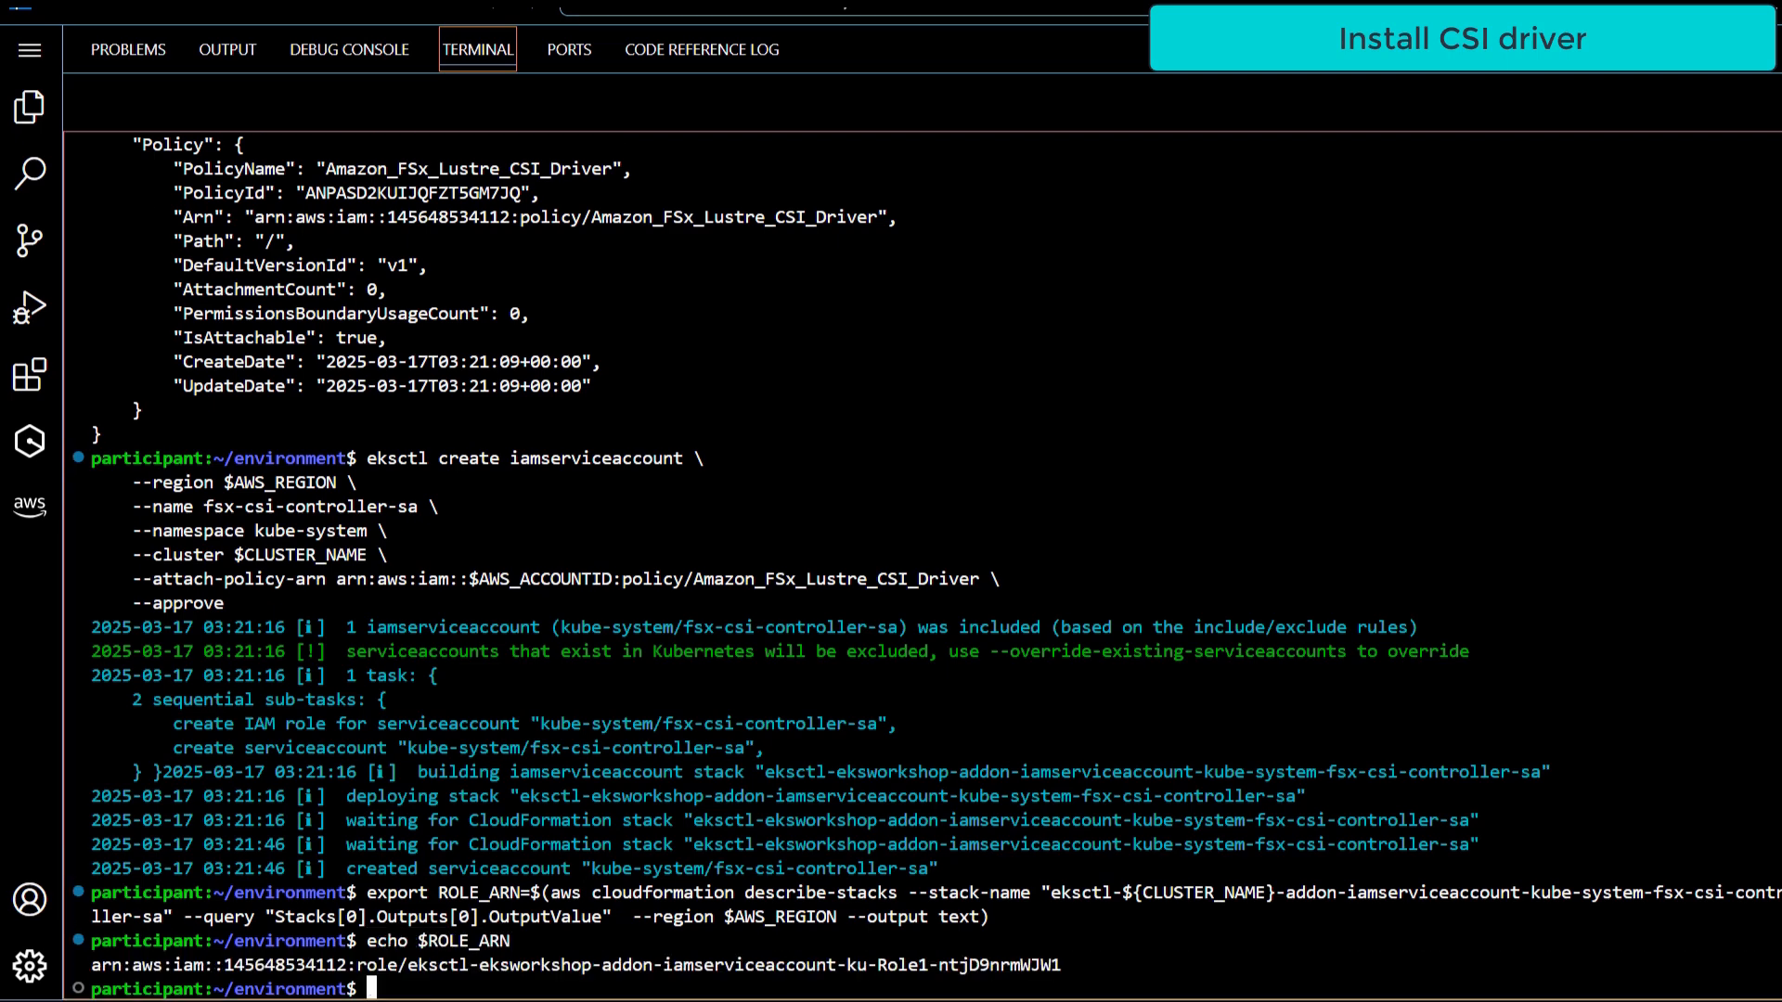
Deploy the FSx CSI driver with kubectl apply -k and list its pods
{"action": "type", "text": "kubectl apply -k \"github.com/kubernetes-sigs/aws-fsx-csi-driver/deploy/kubernetes/overlays/stable/?ref=release-1.2\""}
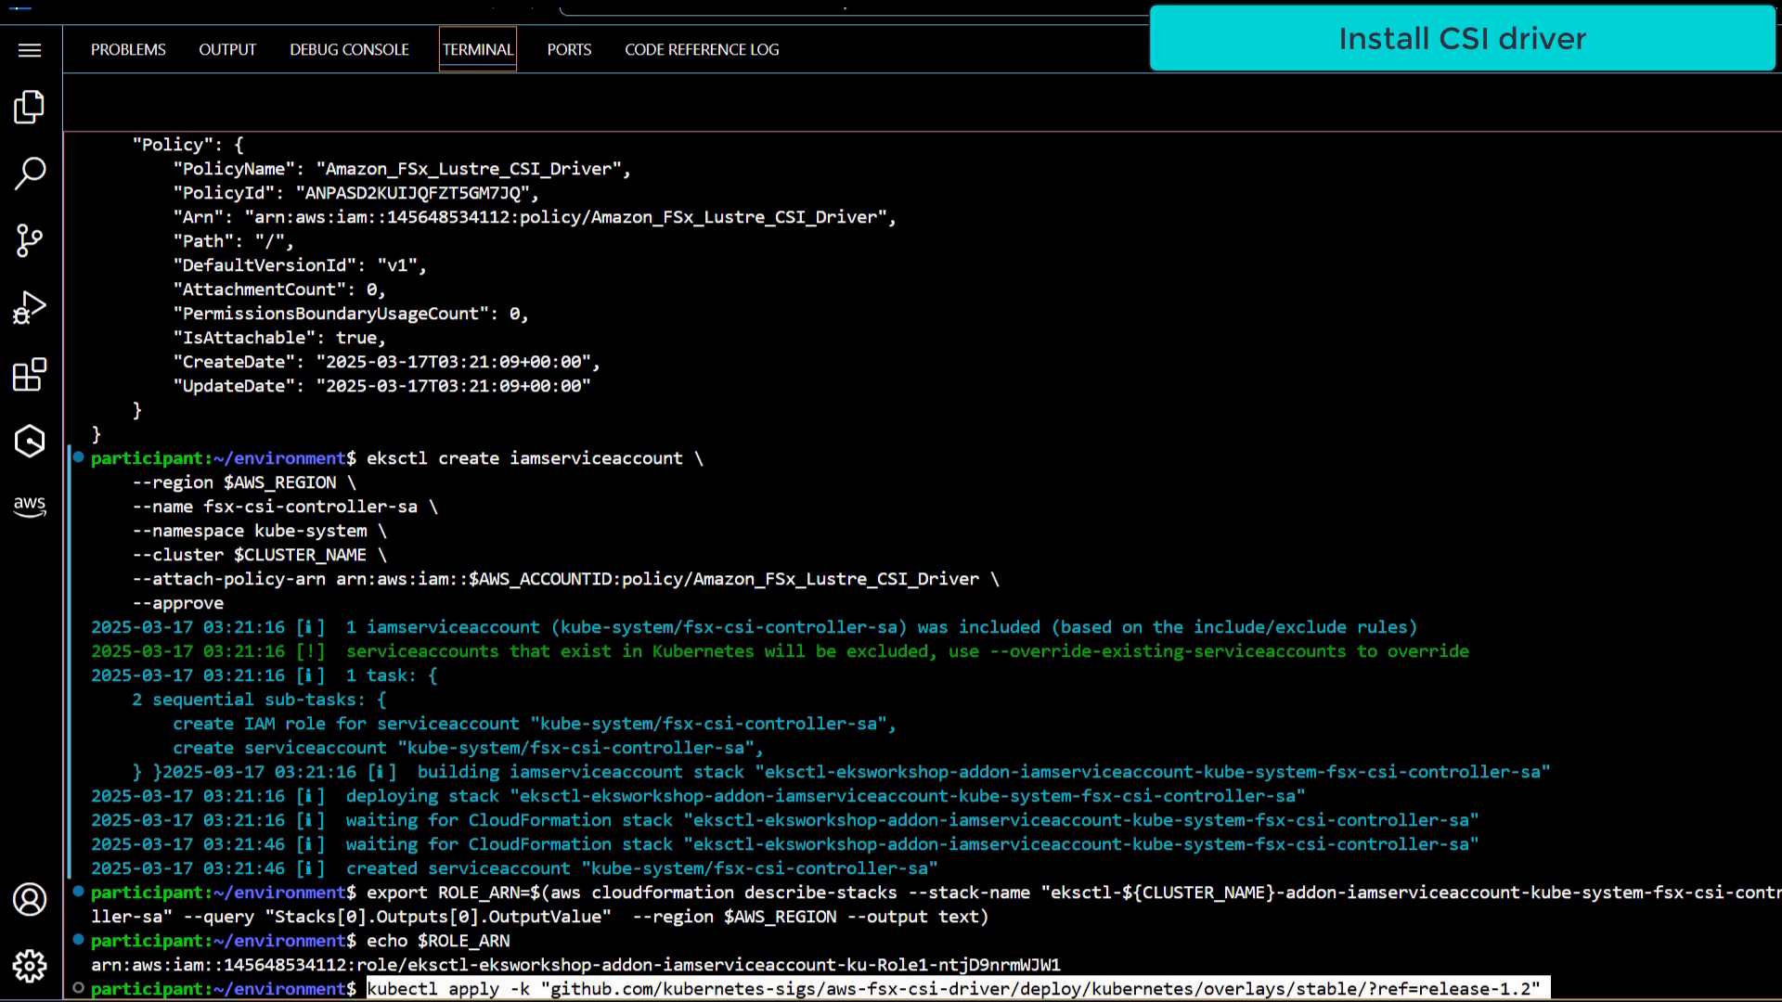
{"action": "key", "text": "Return"}
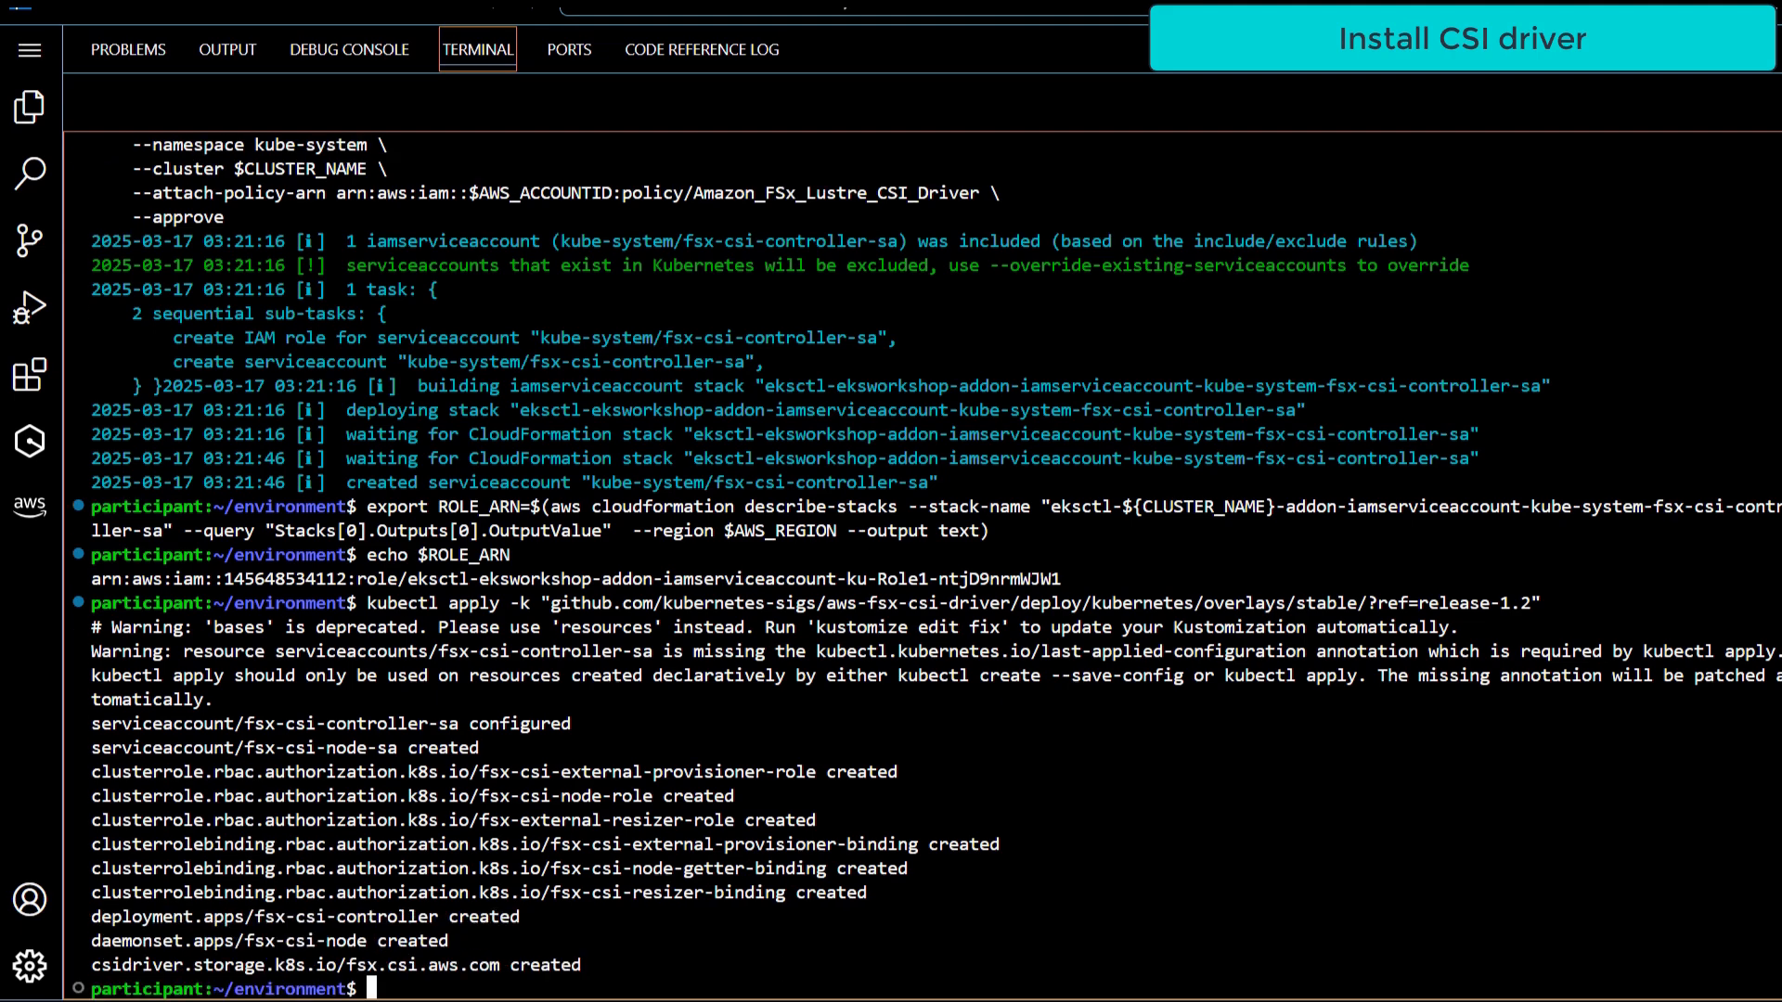
{"action": "key", "text": "Return"}
{"action": "key", "text": "Return"}
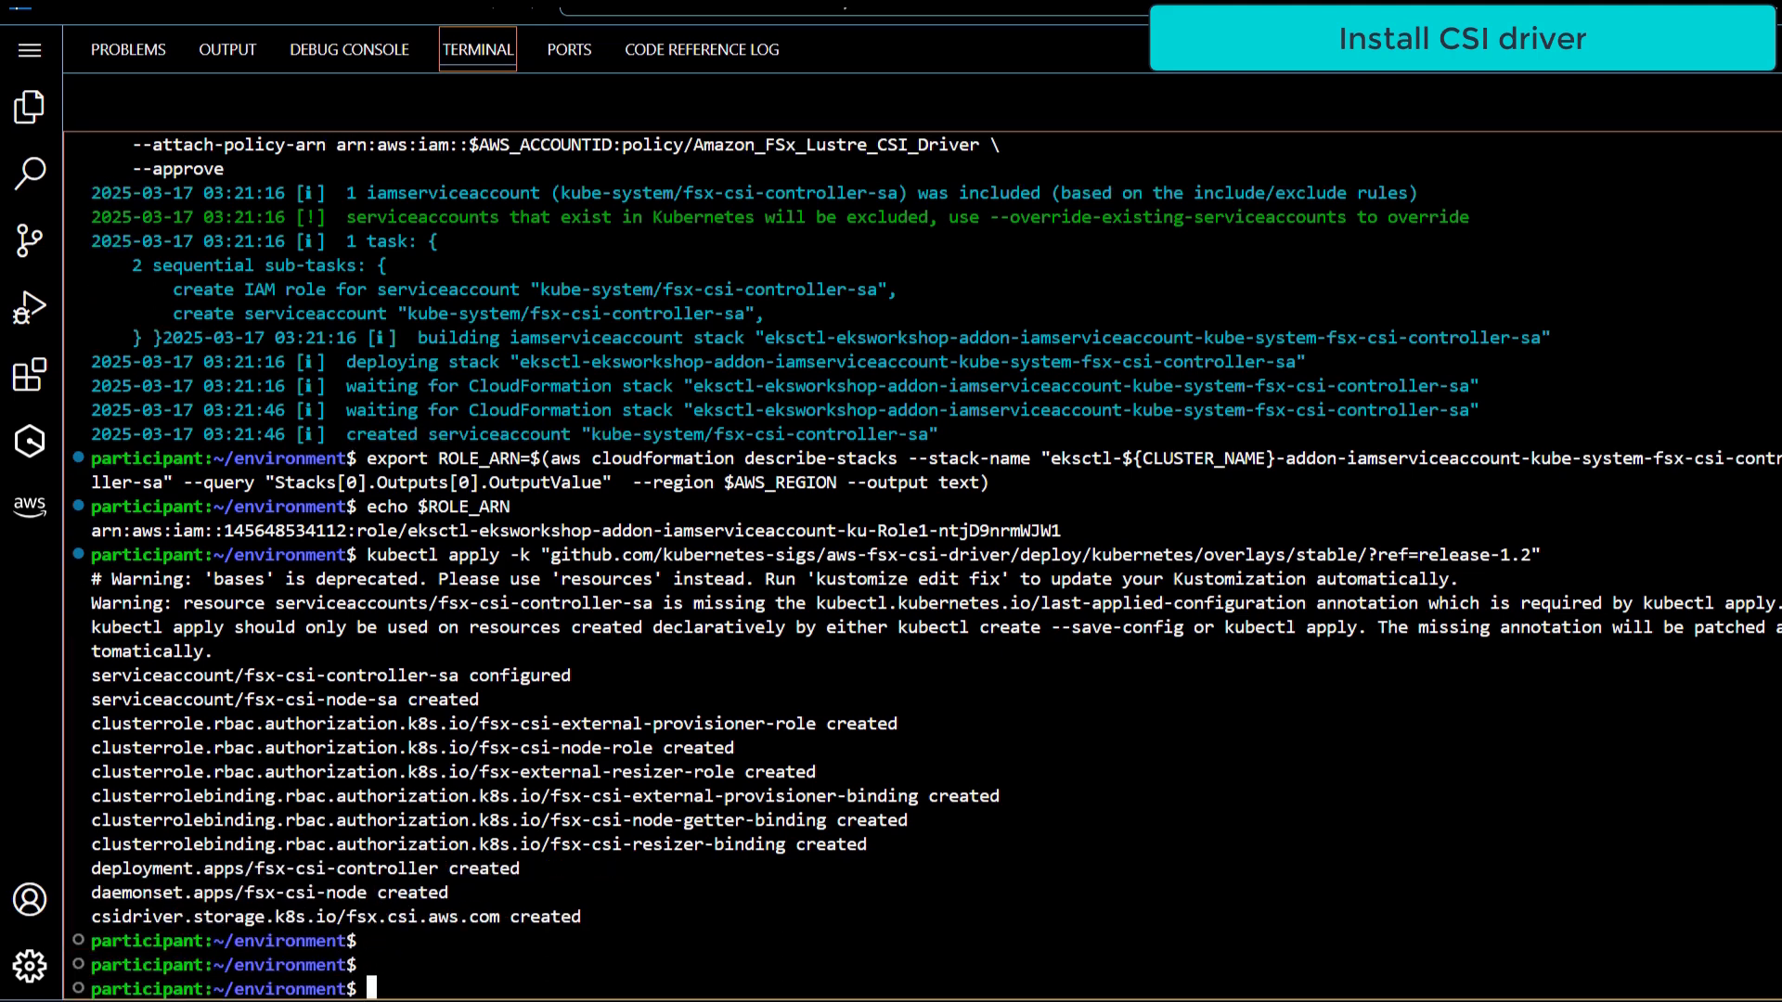
{"action": "type", "text": "kubectl get pods -n kube-system -l app.kubernetes.io/name=aws-fsx-csi-driver"}
{"action": "key", "text": "Return"}
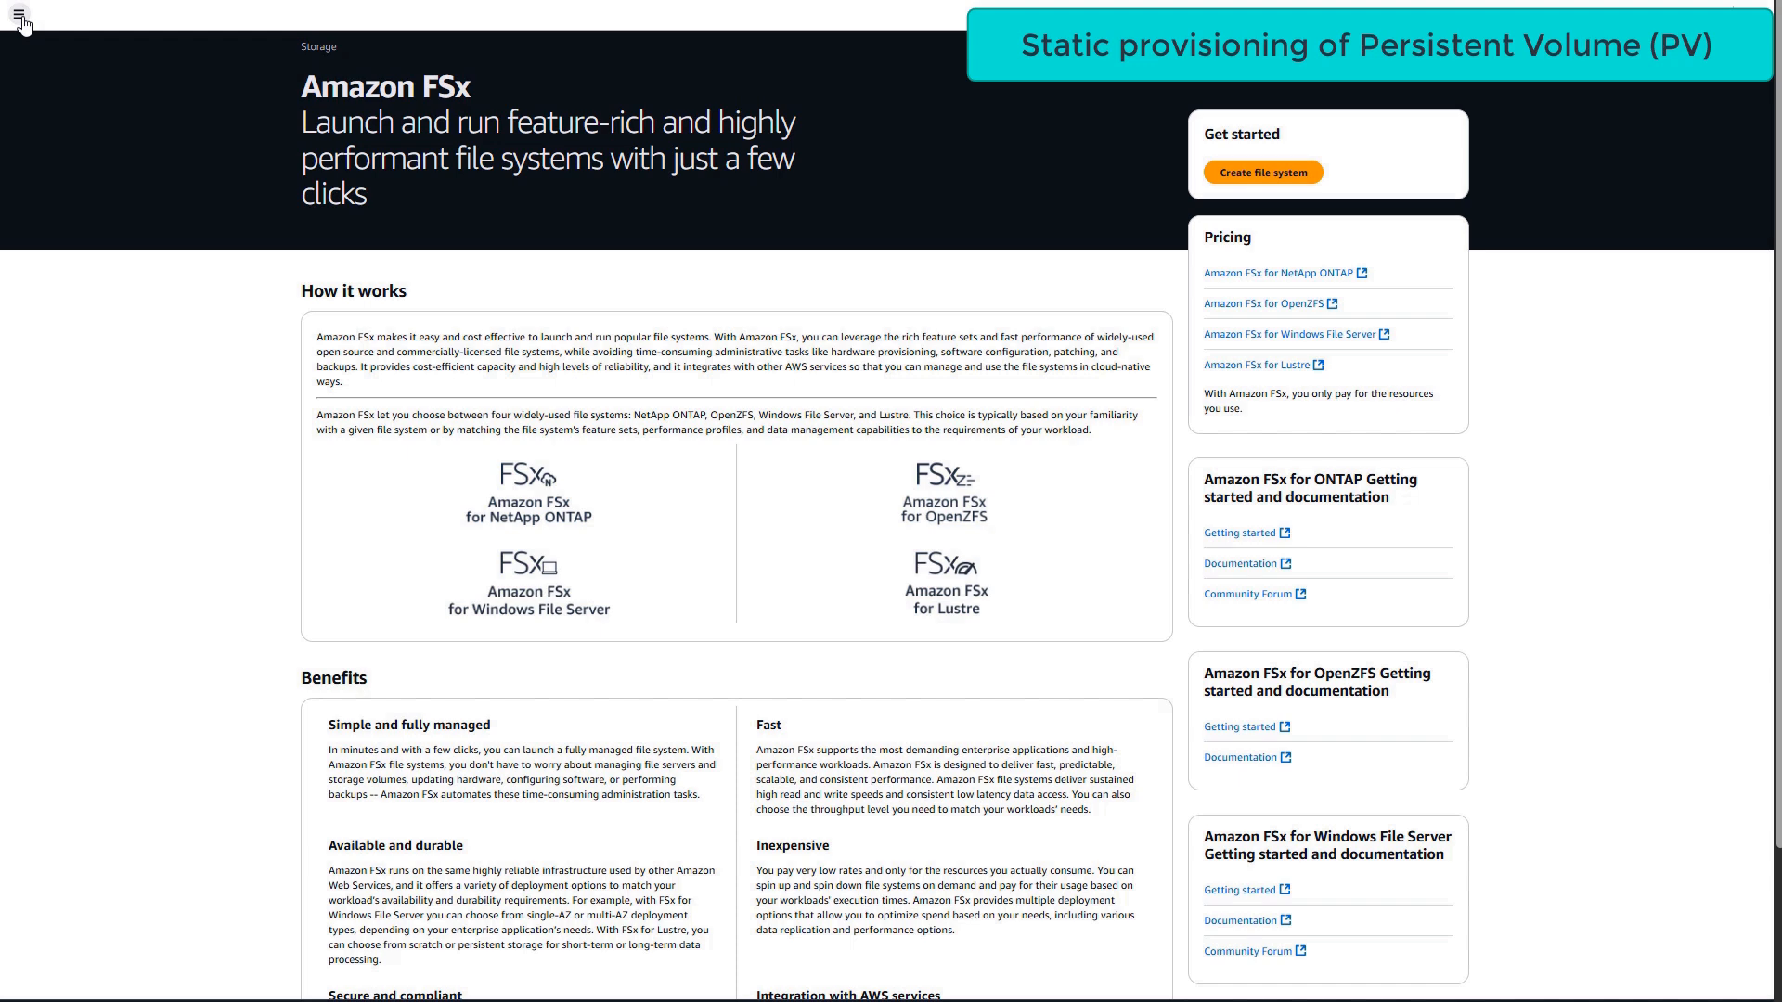
Show the details of Lustre file system fs-0b68aefbfb7e88d60 from the FSx file systems list
{"action": "left_click", "coordinate": [22, 21]}
{"action": "left_click", "coordinate": [46, 84]}
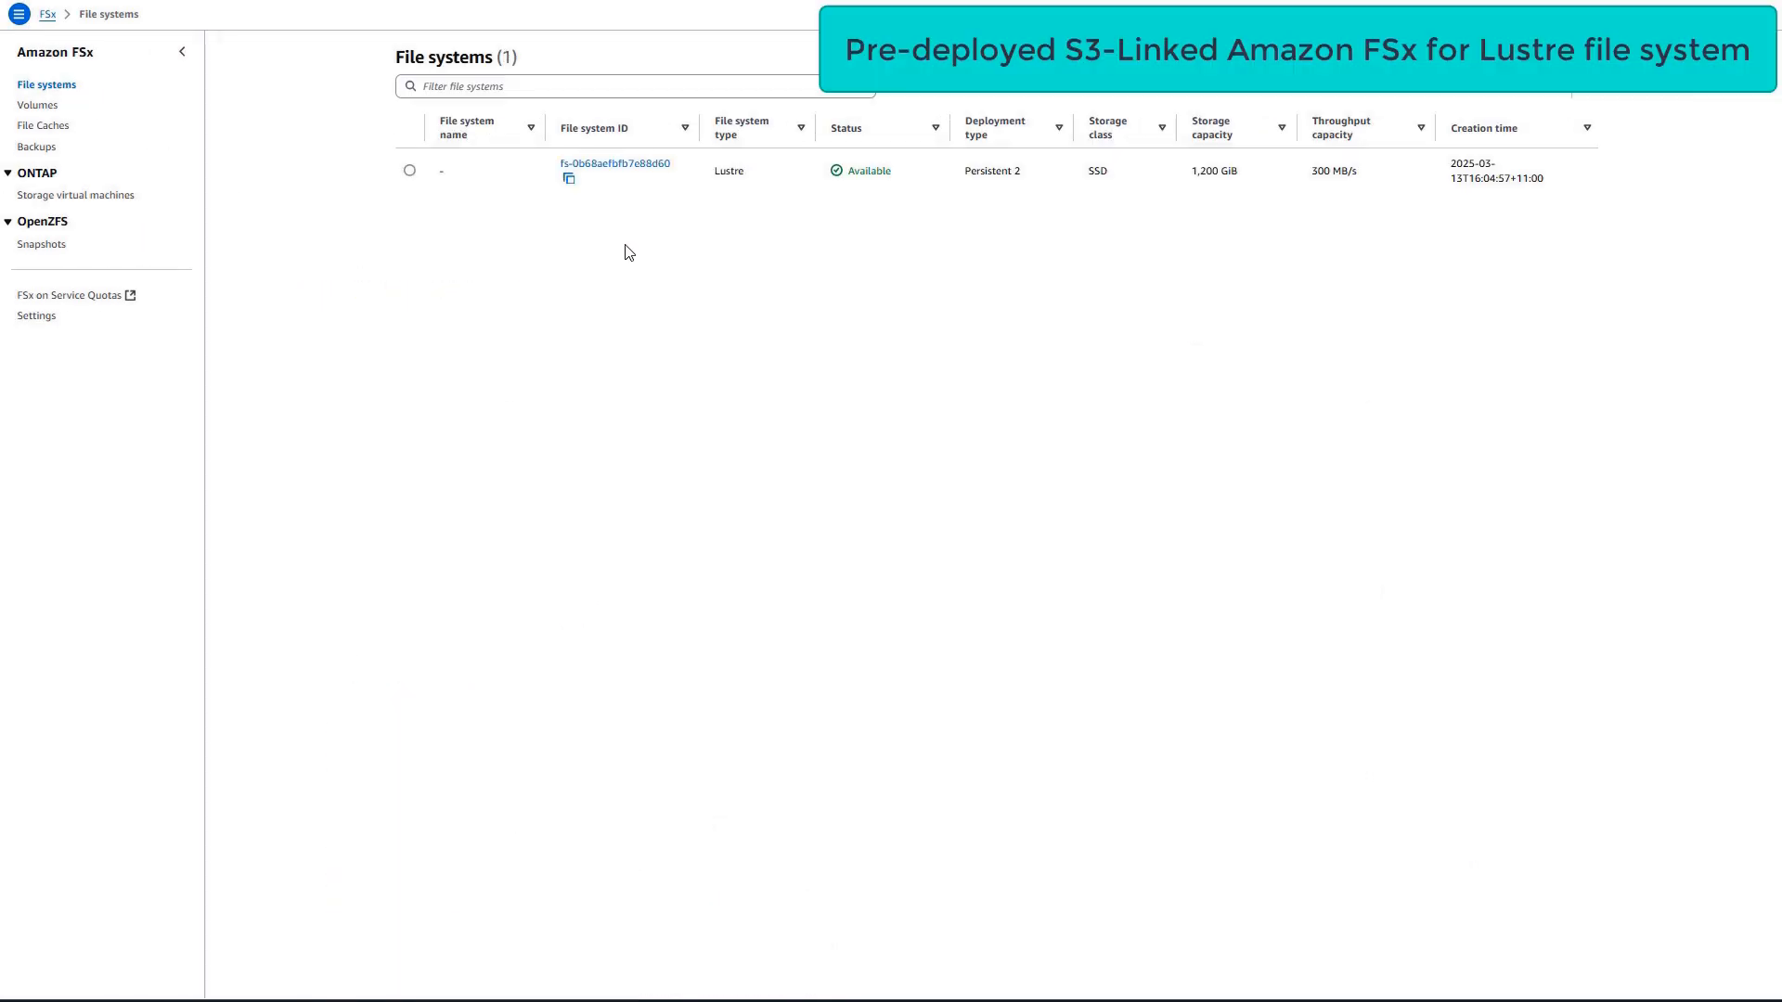
{"action": "left_click", "coordinate": [625, 279]}
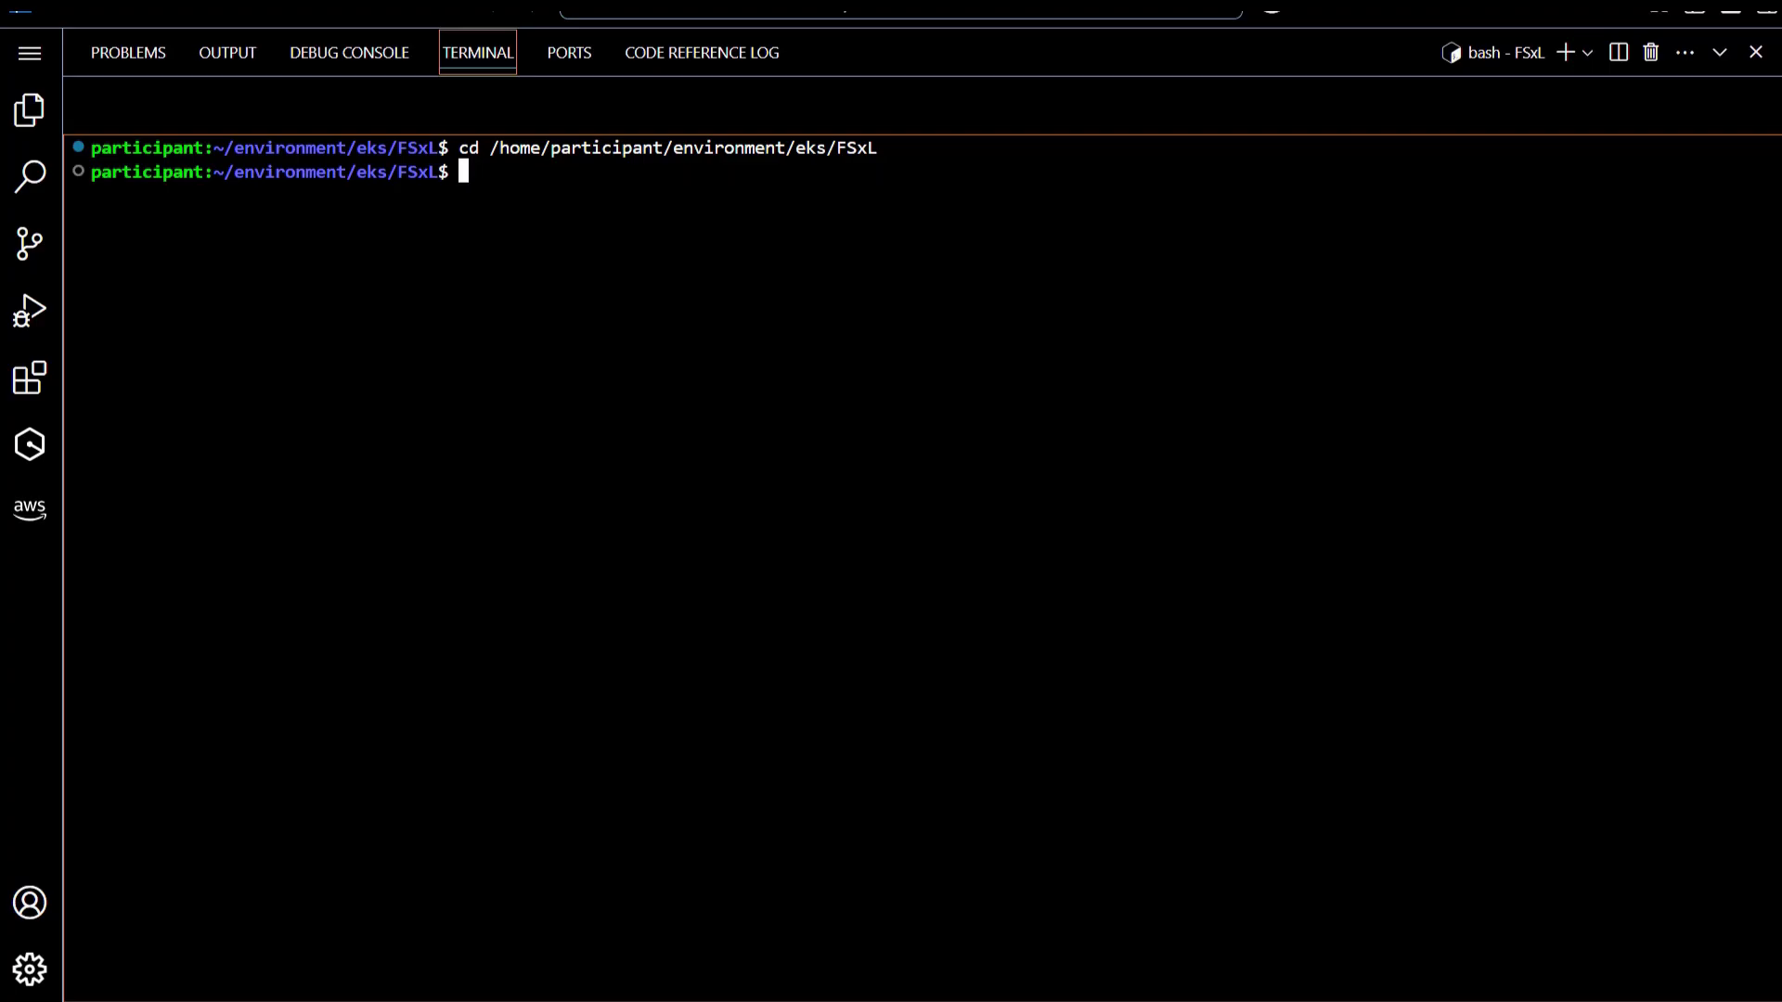
{"action": "type", "text": "c"}
{"action": "type", "text": "at fsx"}
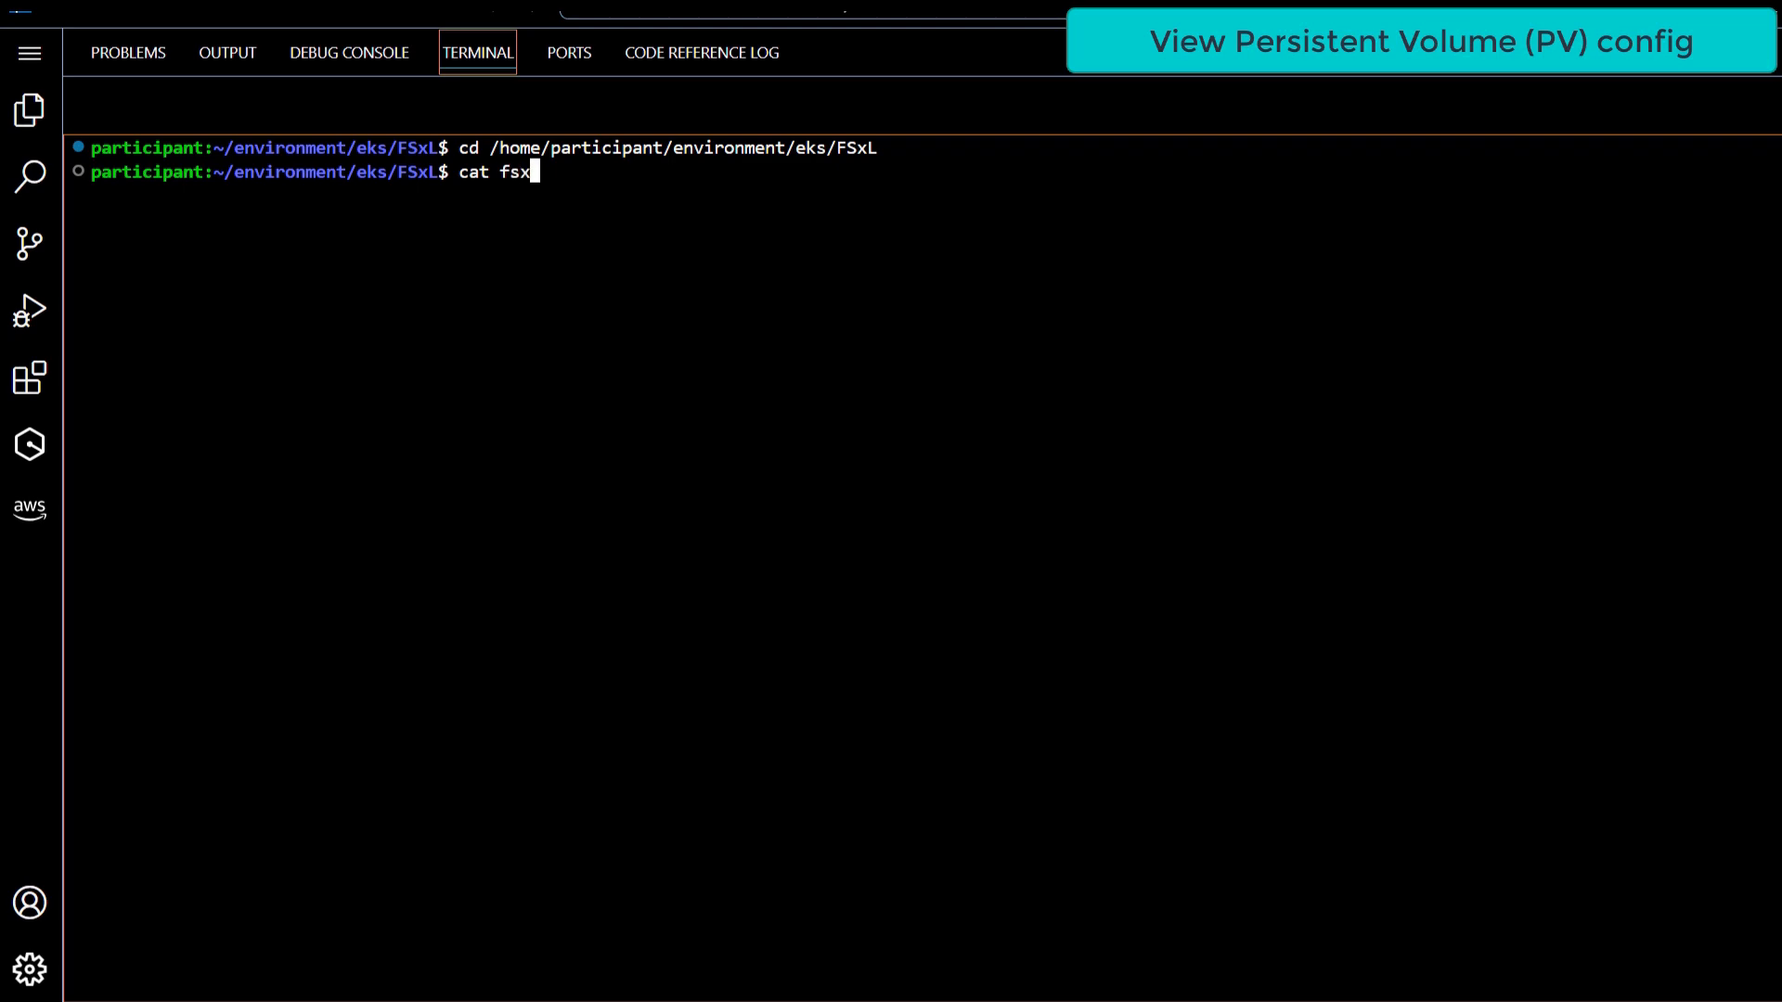
{"action": "type", "text": "L-p"}
Review fsxL-persistent-volume.yaml and apply it to create the fsx-pv volume
{"action": "key", "text": "Tab"}
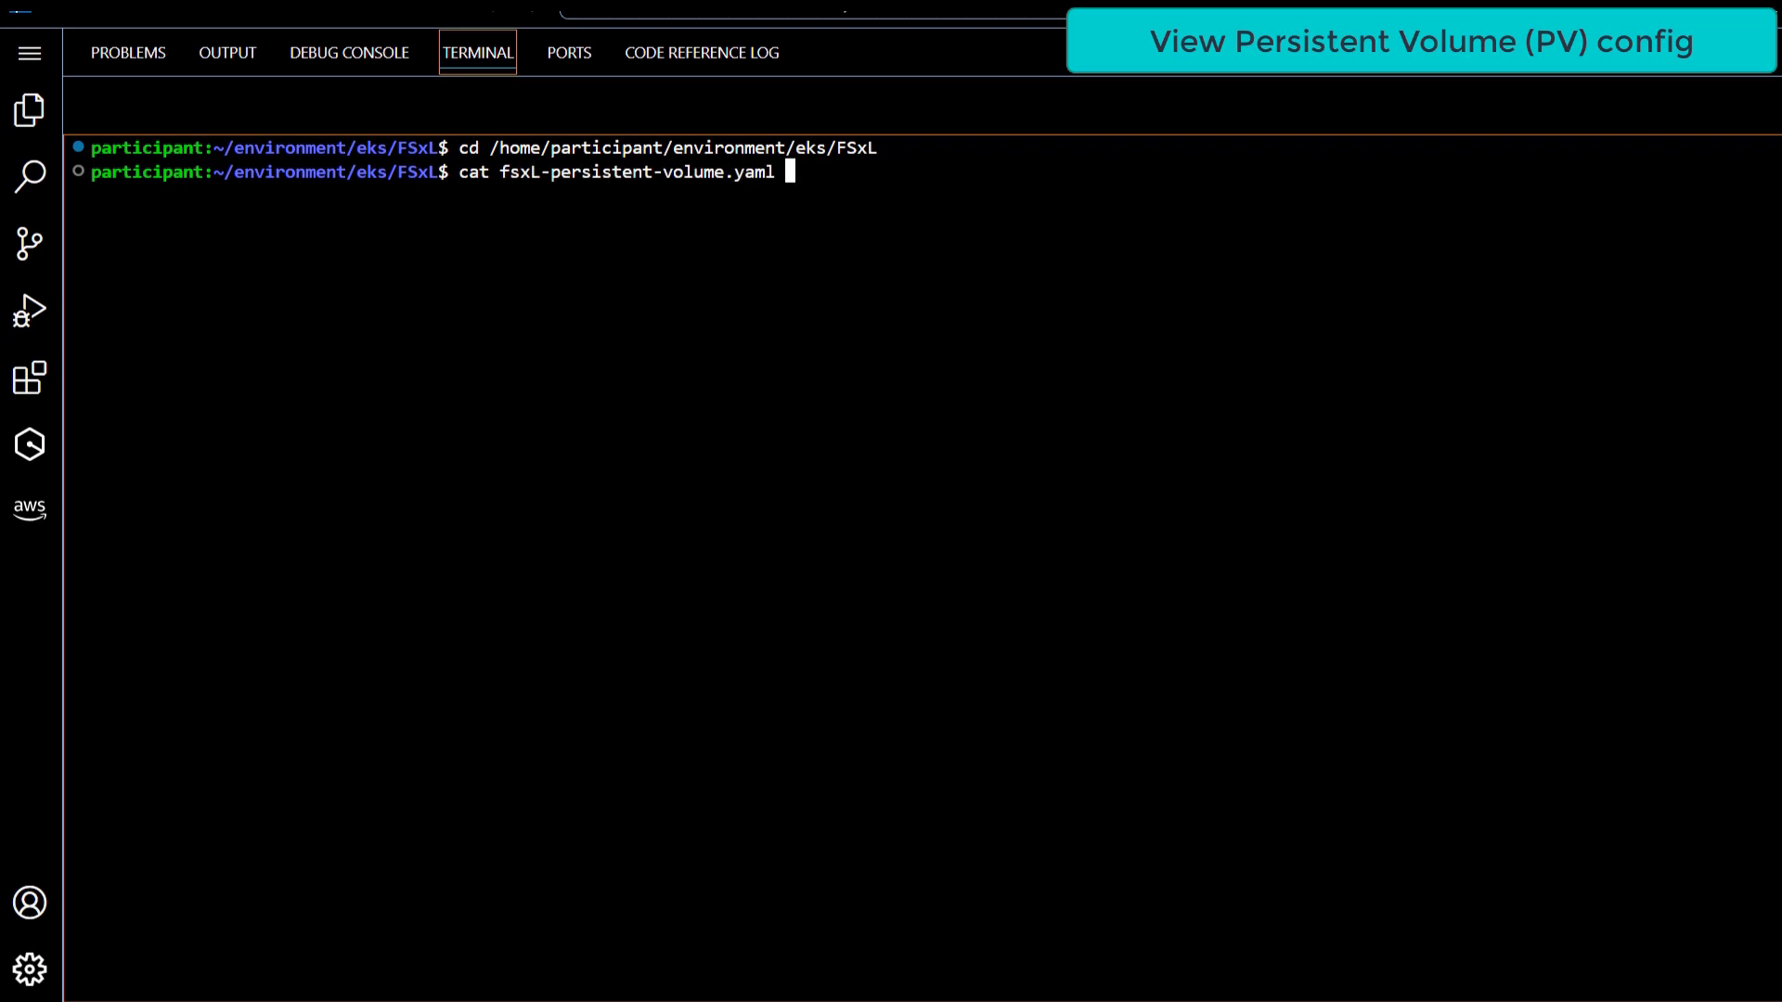
{"action": "key", "text": "Return"}
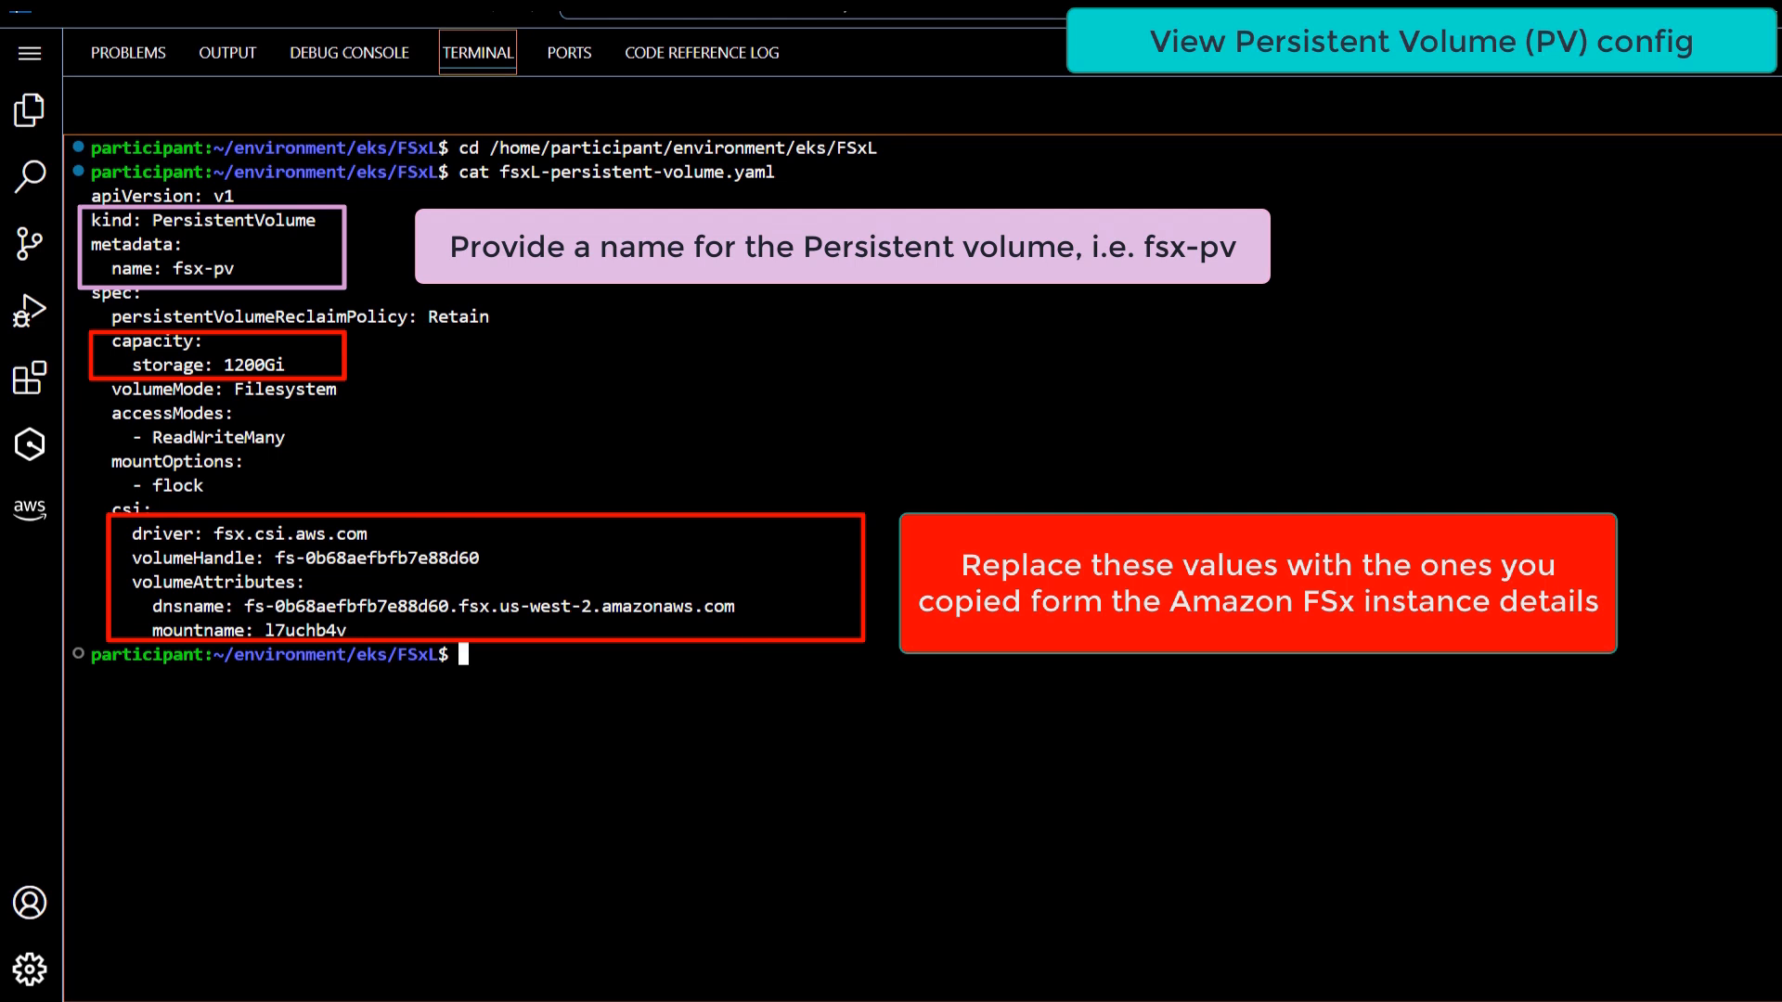
{"action": "key", "text": "Return"}
{"action": "key", "text": "Return"}
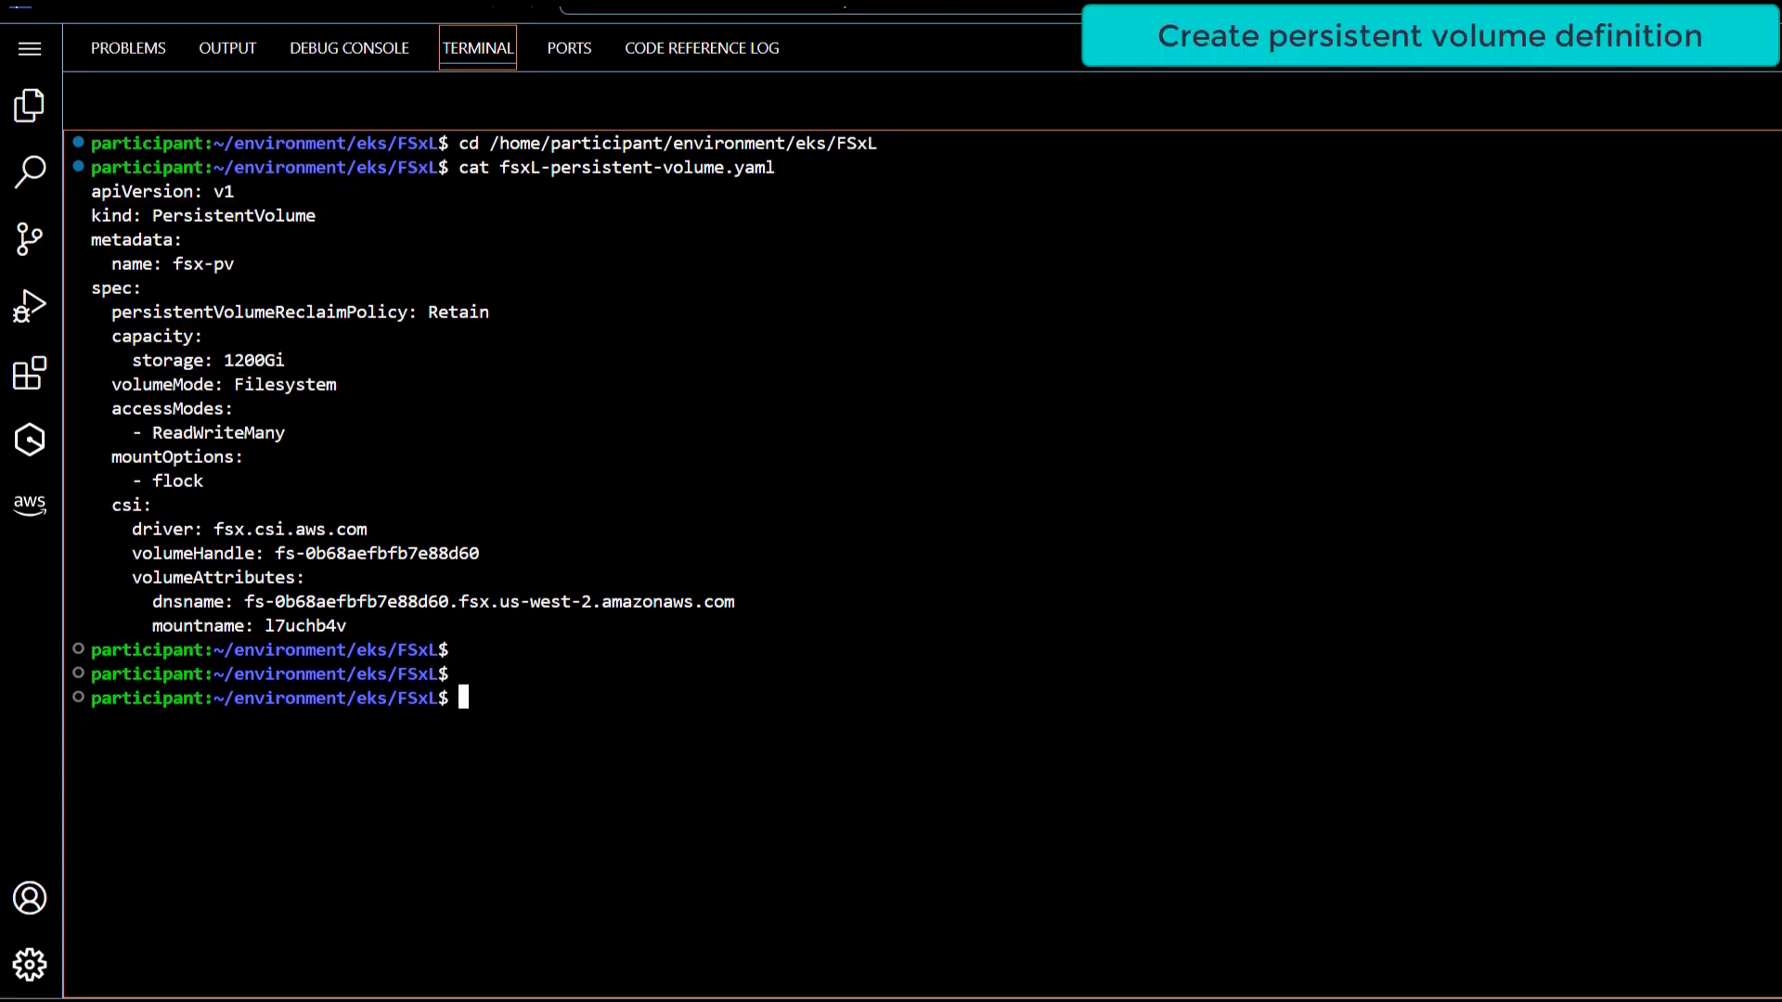
{"action": "type", "text": "kubectl apply -f fsxL-persistent-volume.yaml"}
{"action": "key", "text": "Return"}
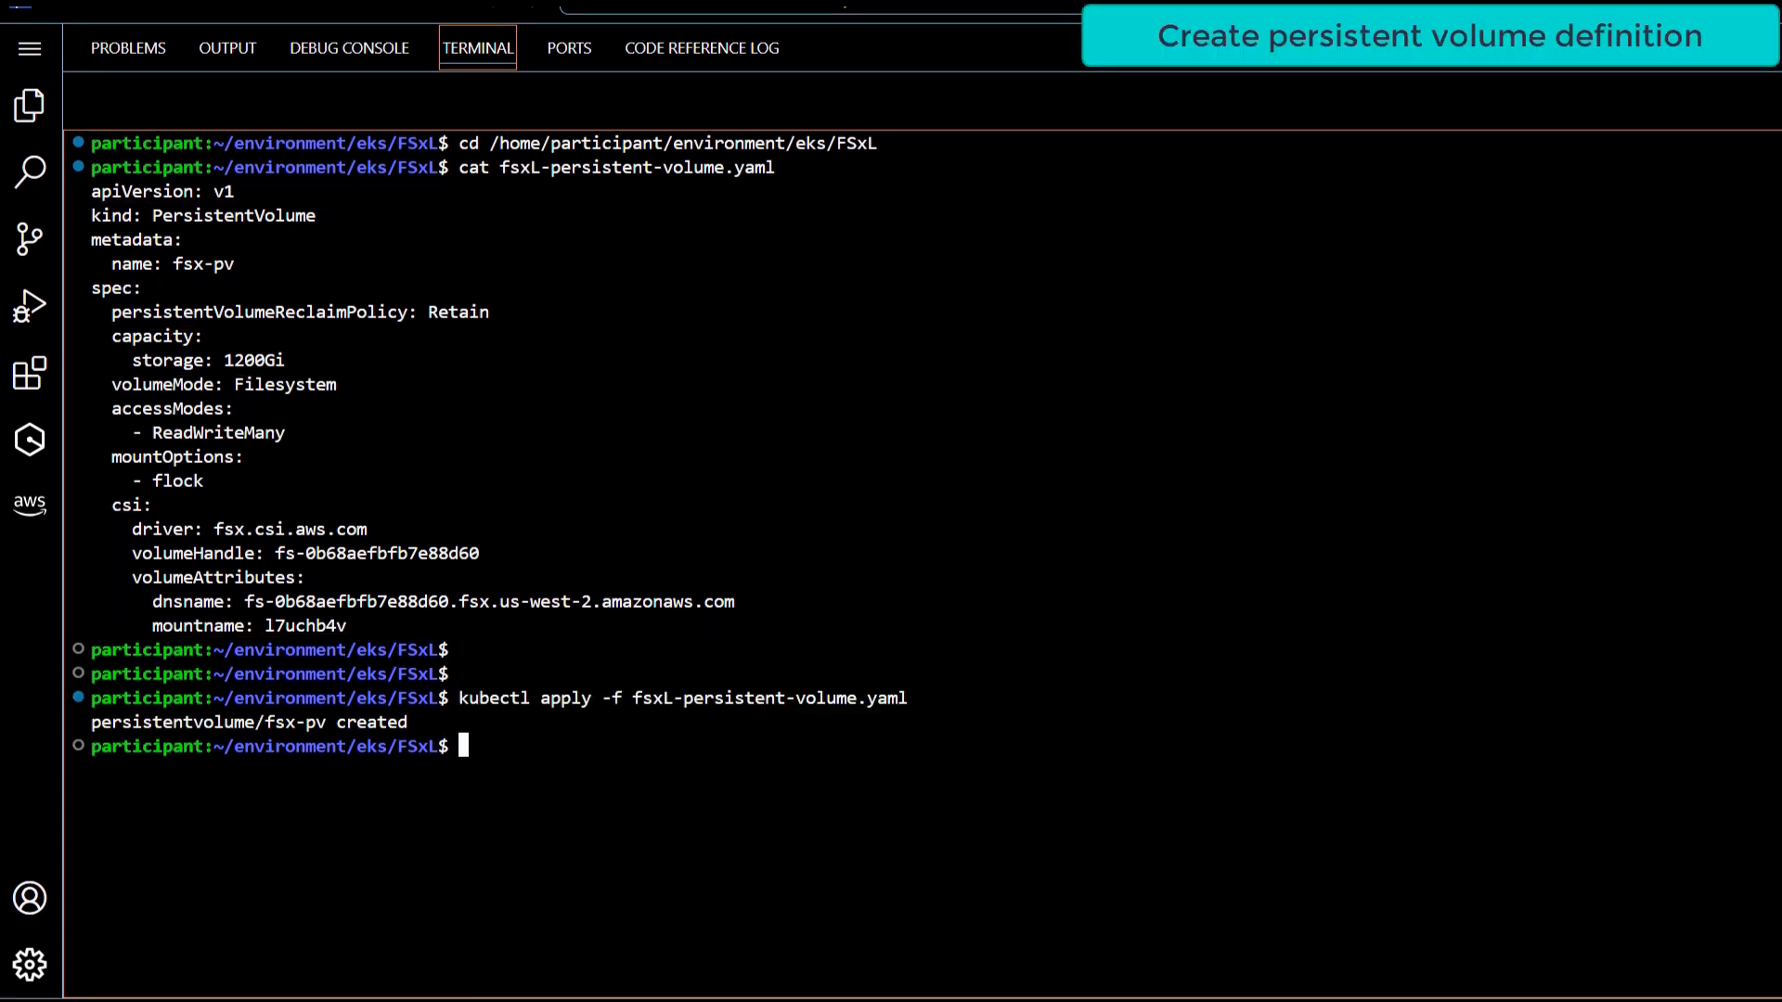
List persistent volumes to confirm fsx-pv is Available
{"action": "key", "text": "ctrl+l"}
{"action": "type", "text": "kubectl get pv"}
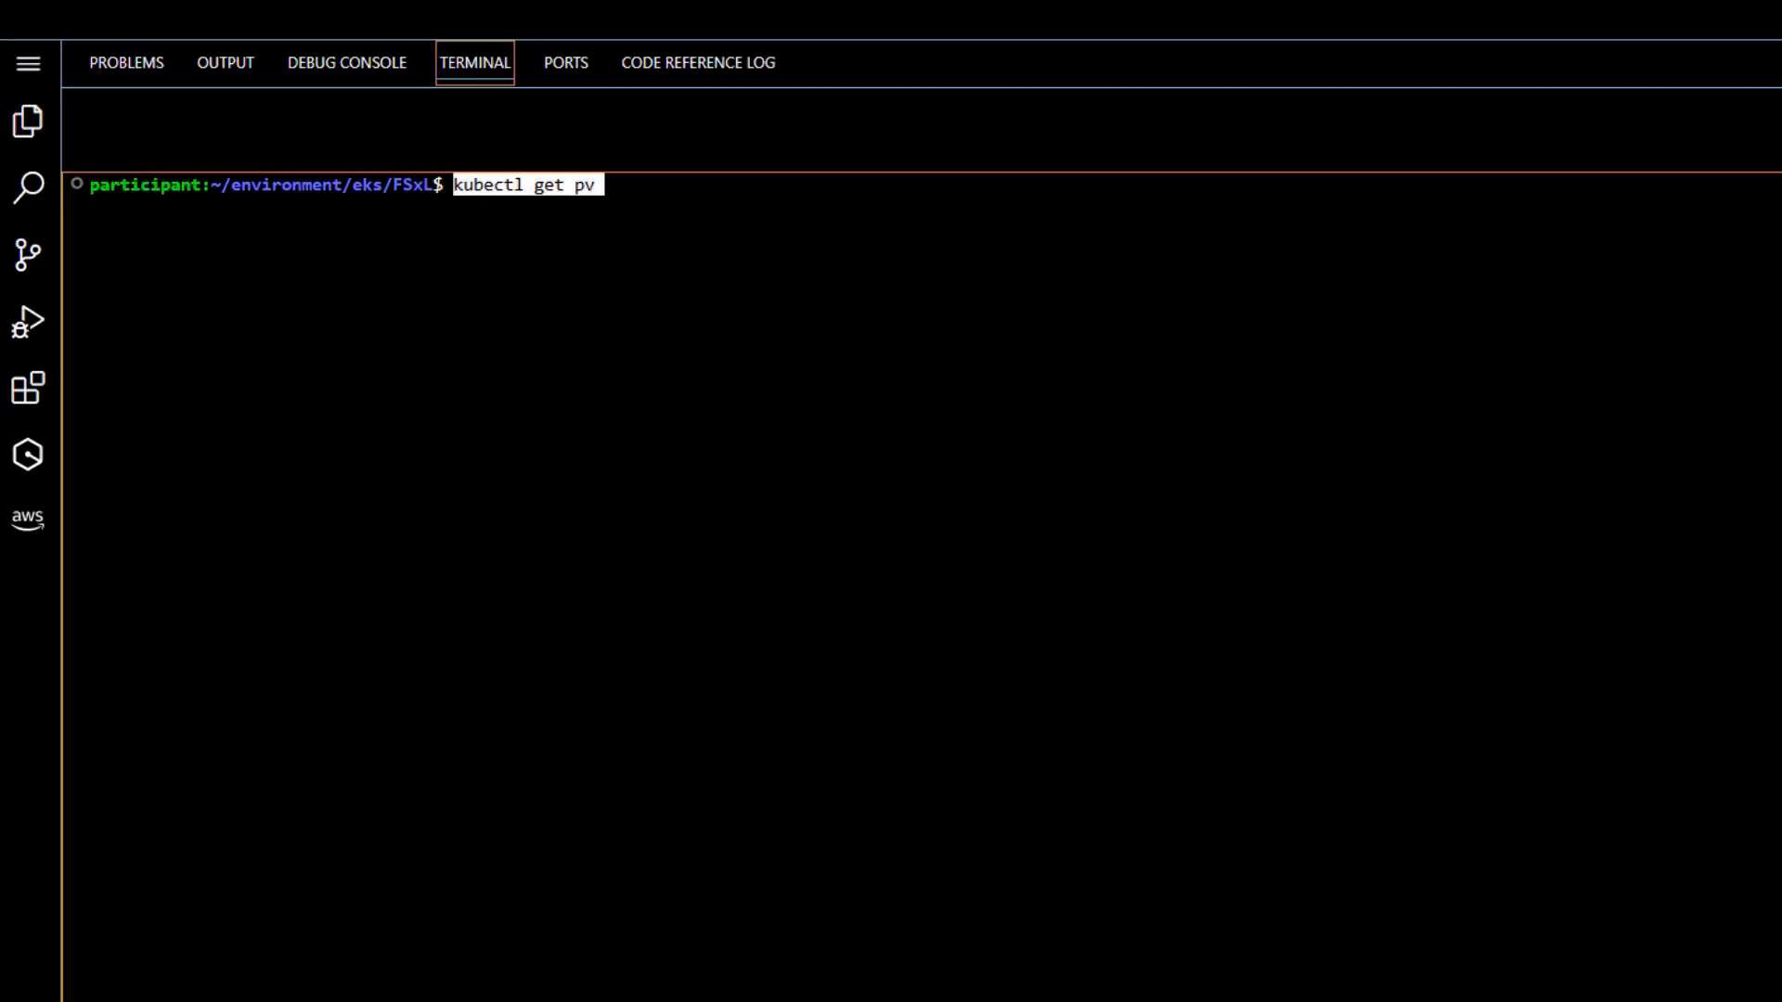
{"action": "key", "text": "Return"}
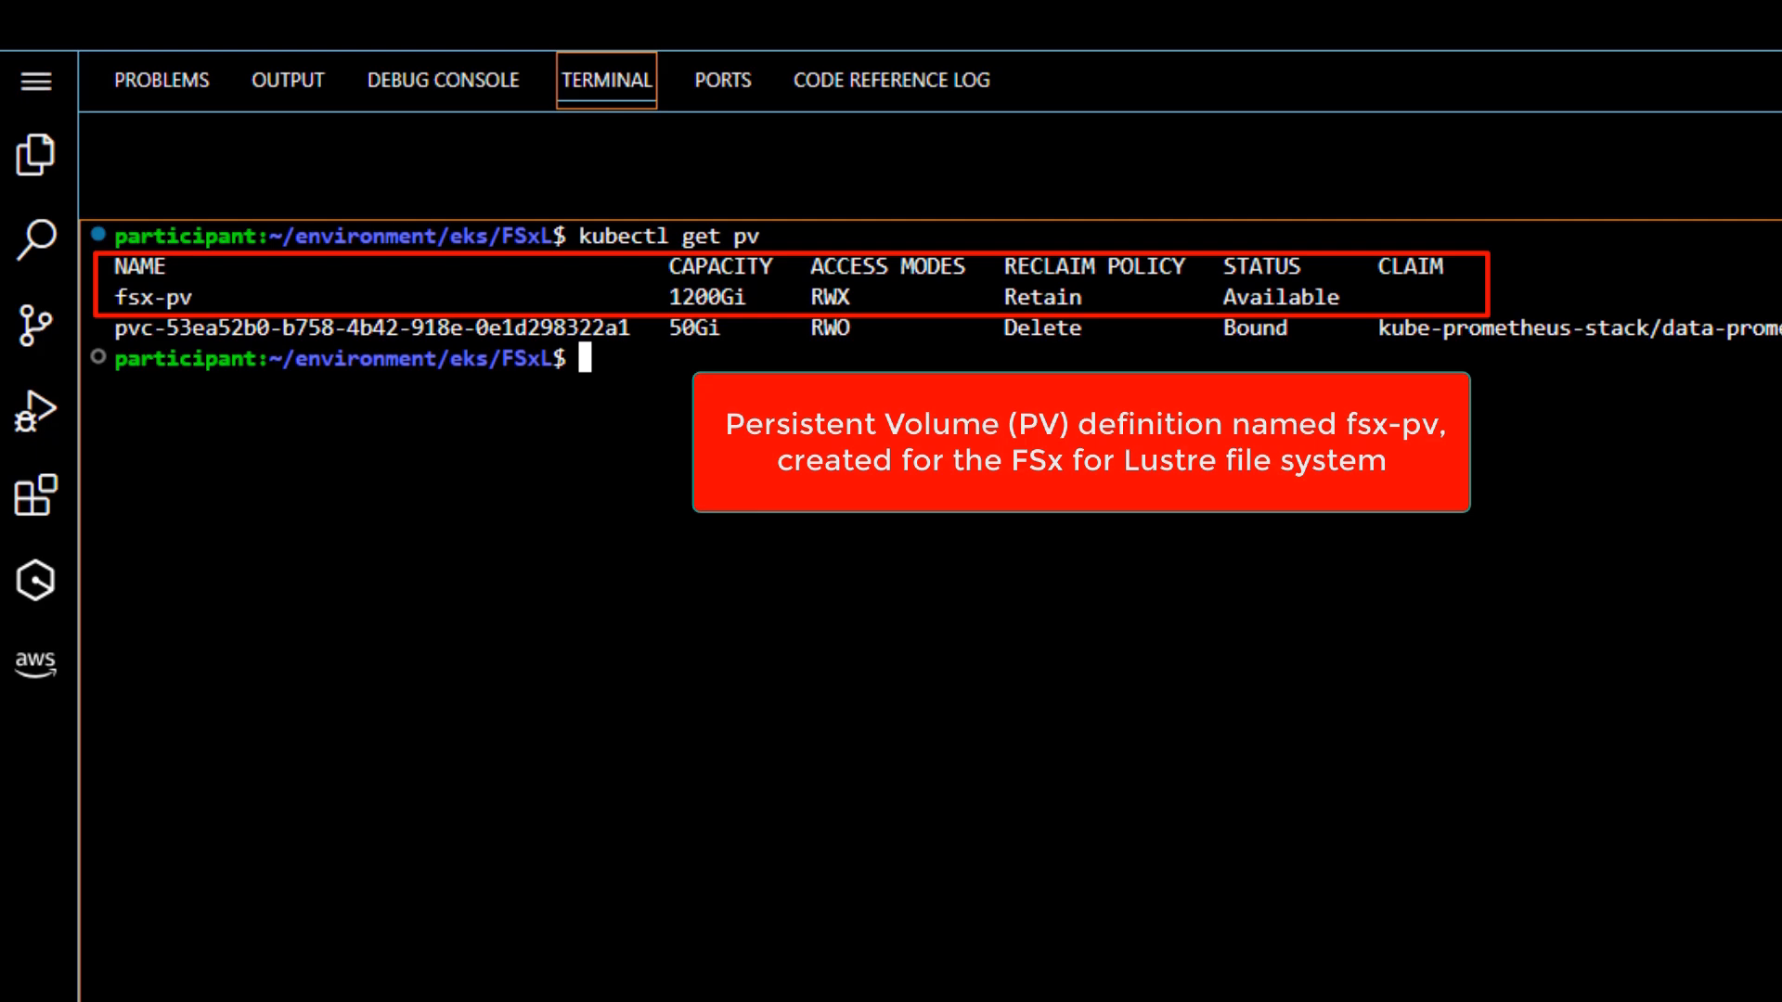
{"action": "key", "text": "Return"}
{"action": "key", "text": "Return"}
{"action": "type", "text": "cat"}
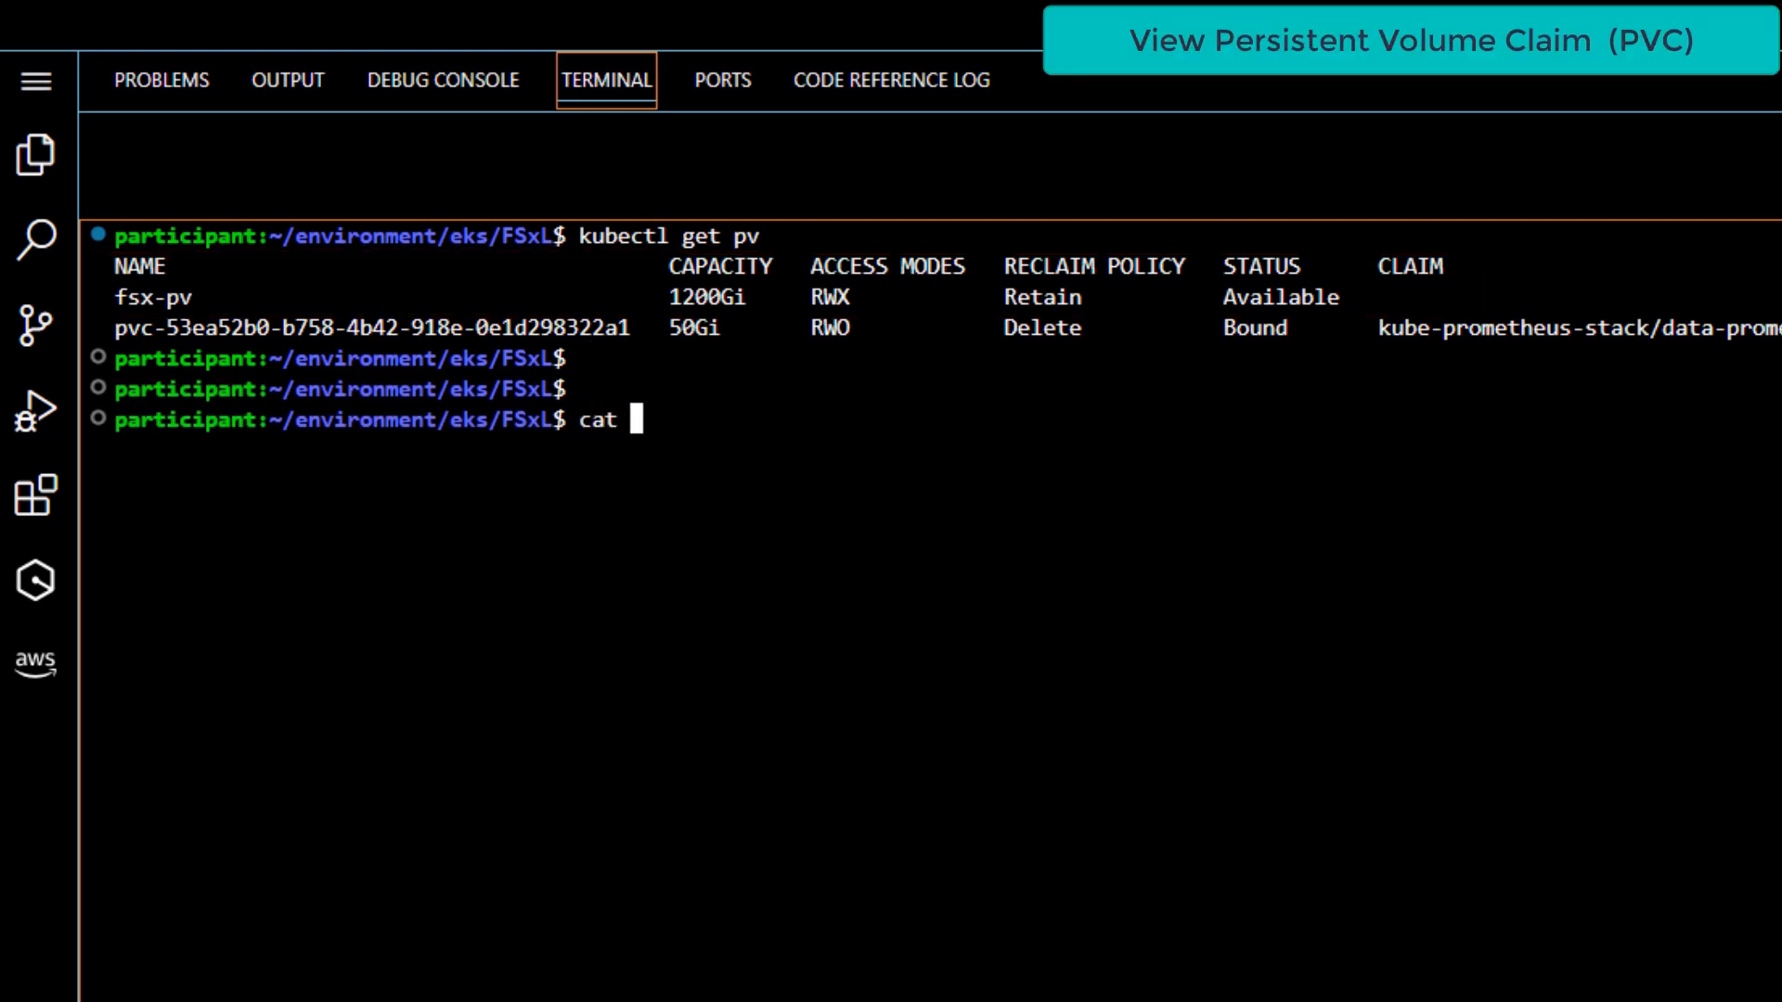
{"action": "type", "text": " fsxL-"}
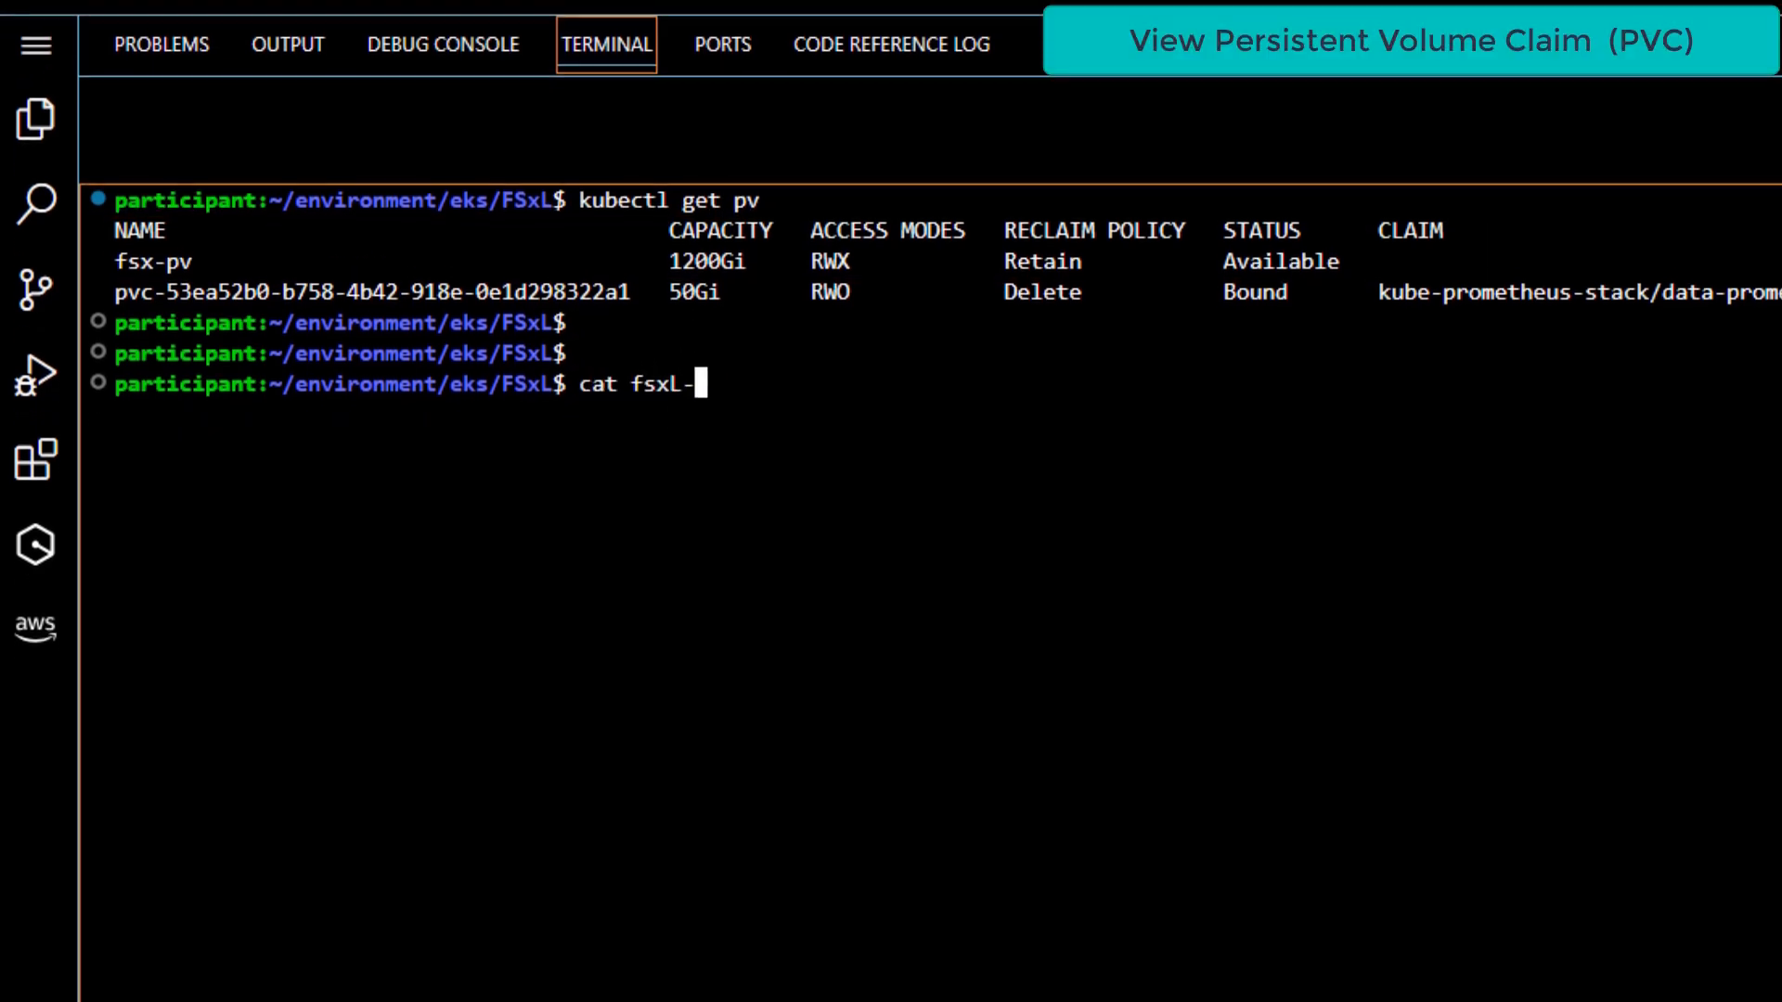
Review fsxL-claim.yaml and apply it to create the fsx-lustre-claim volume claim
{"action": "key", "text": "Tab"}
{"action": "key", "text": "Return"}
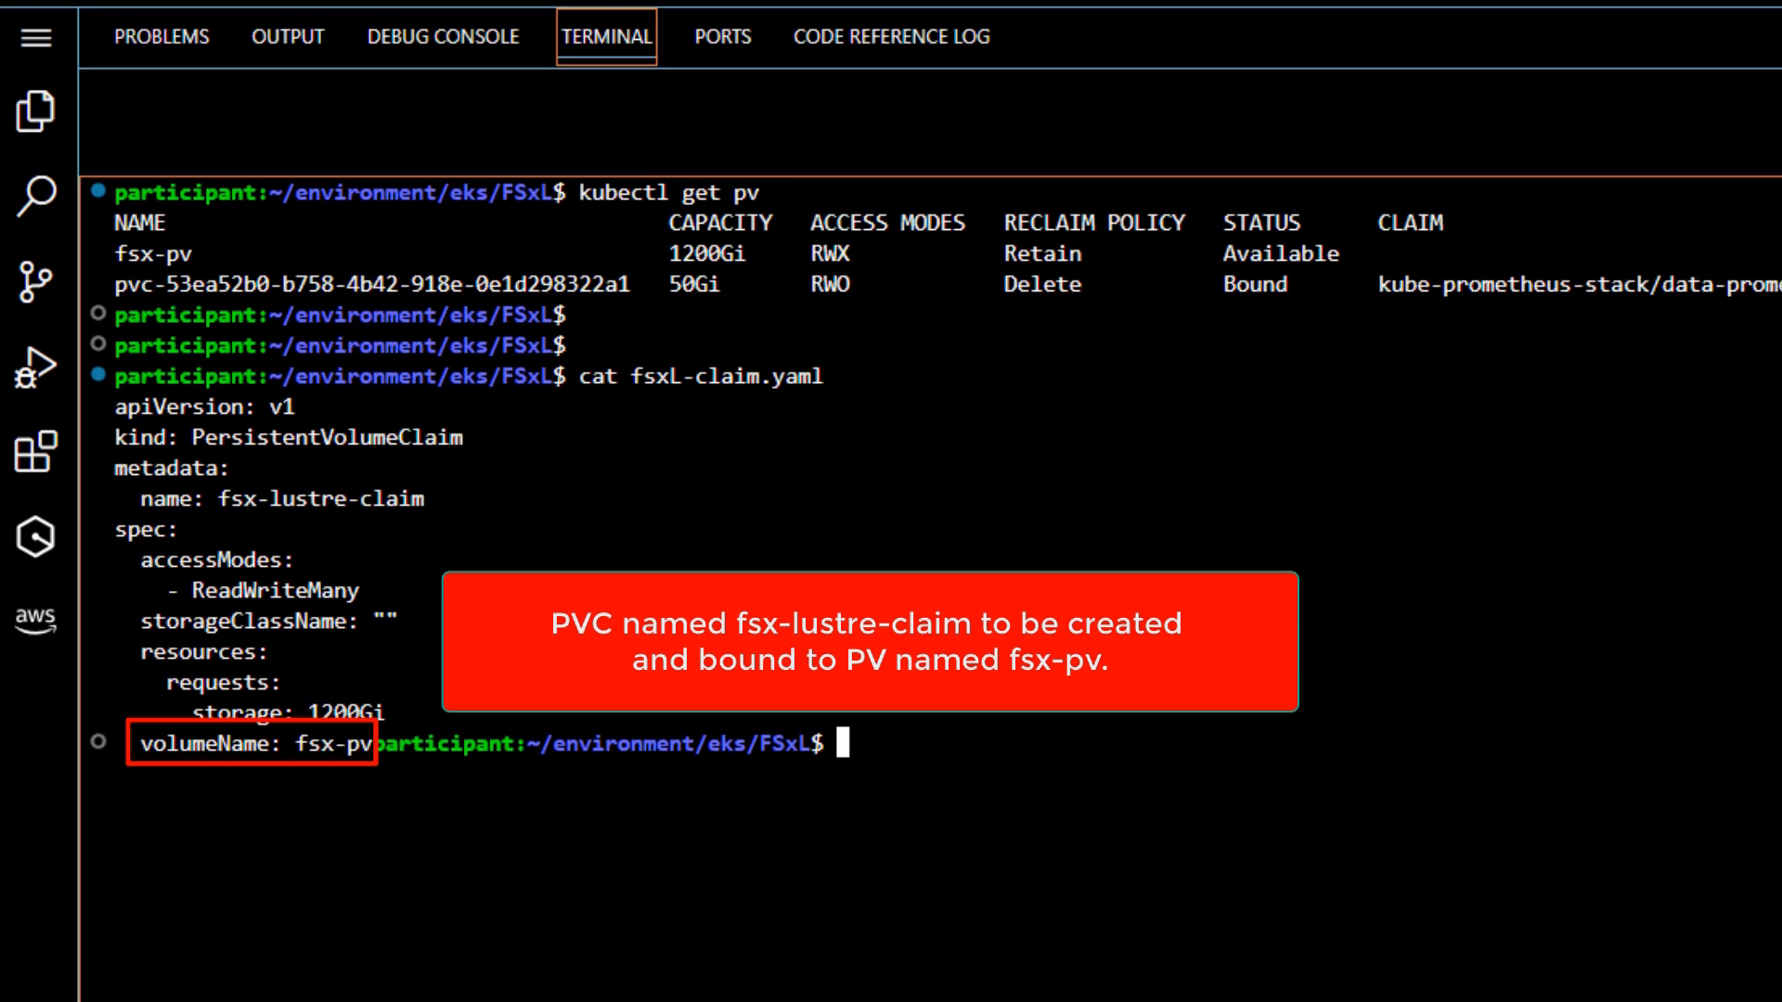
{"action": "key", "text": "Return"}
{"action": "key", "text": "Return"}
{"action": "type", "text": "kubectl apply -f fsxL-claim.yaml"}
{"action": "key", "text": "Return"}
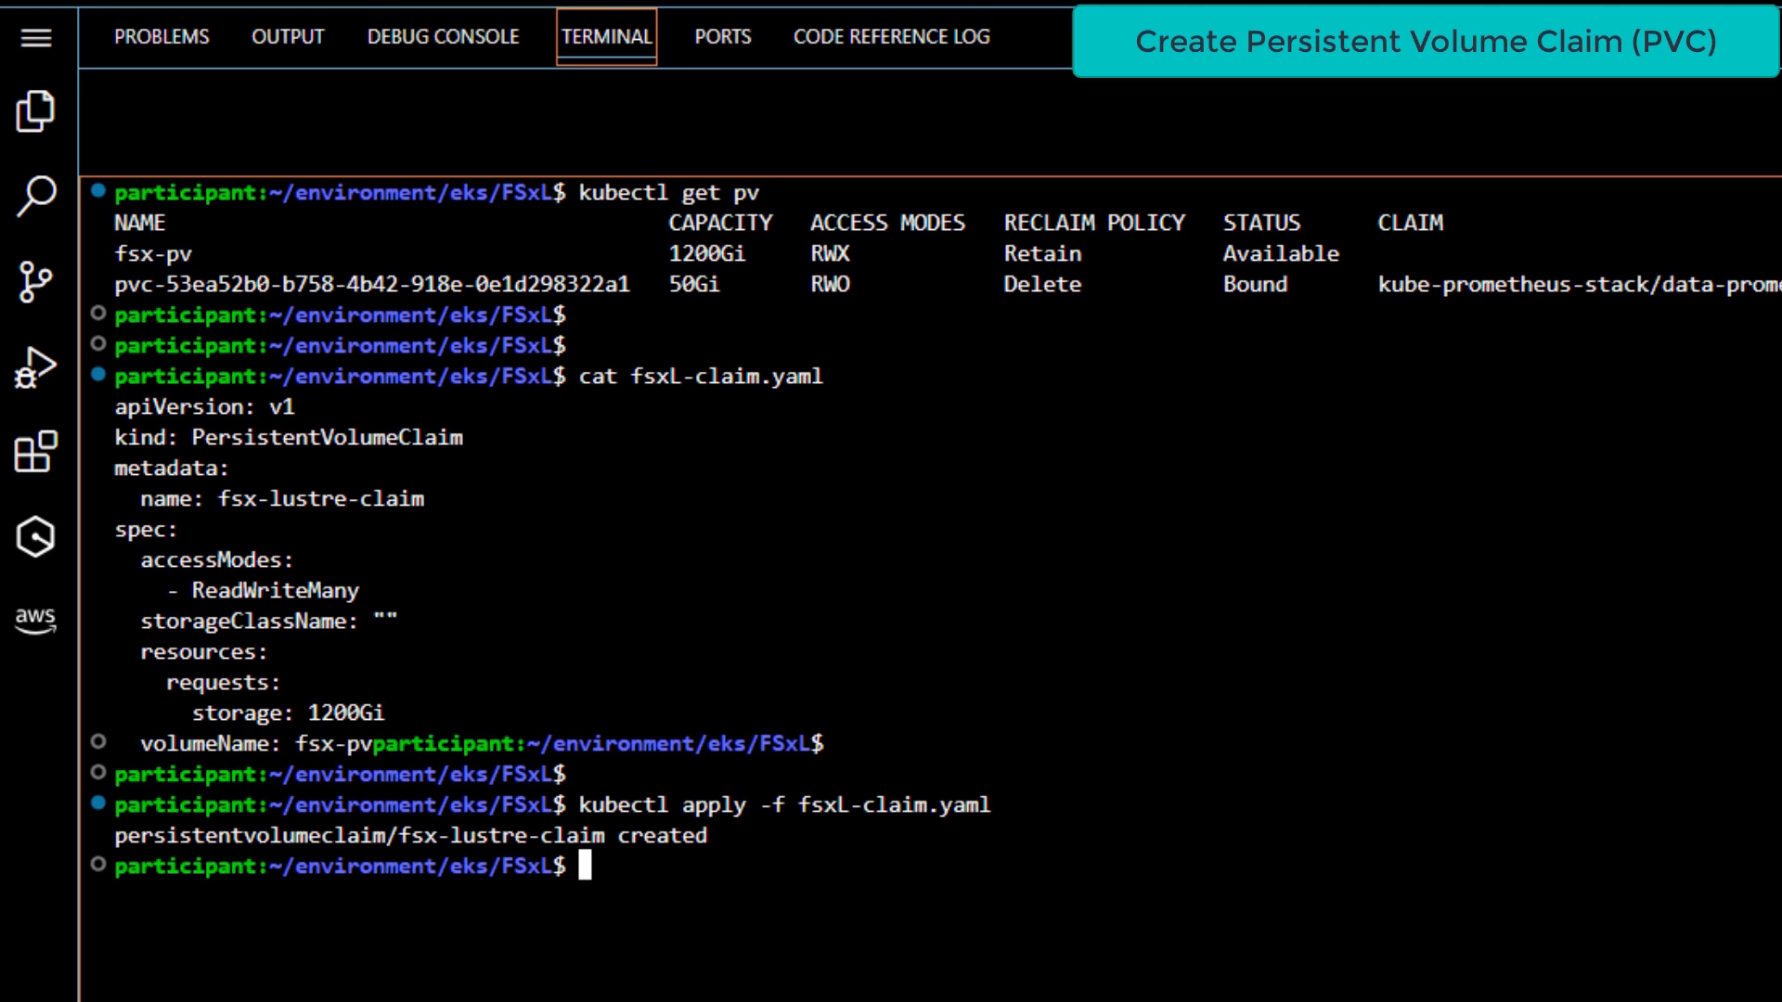
List persistent volumes and claims to confirm fsx-pv is Bound
{"action": "key", "text": "ctrl+l"}
{"action": "type", "text": "kubectl get pv"}
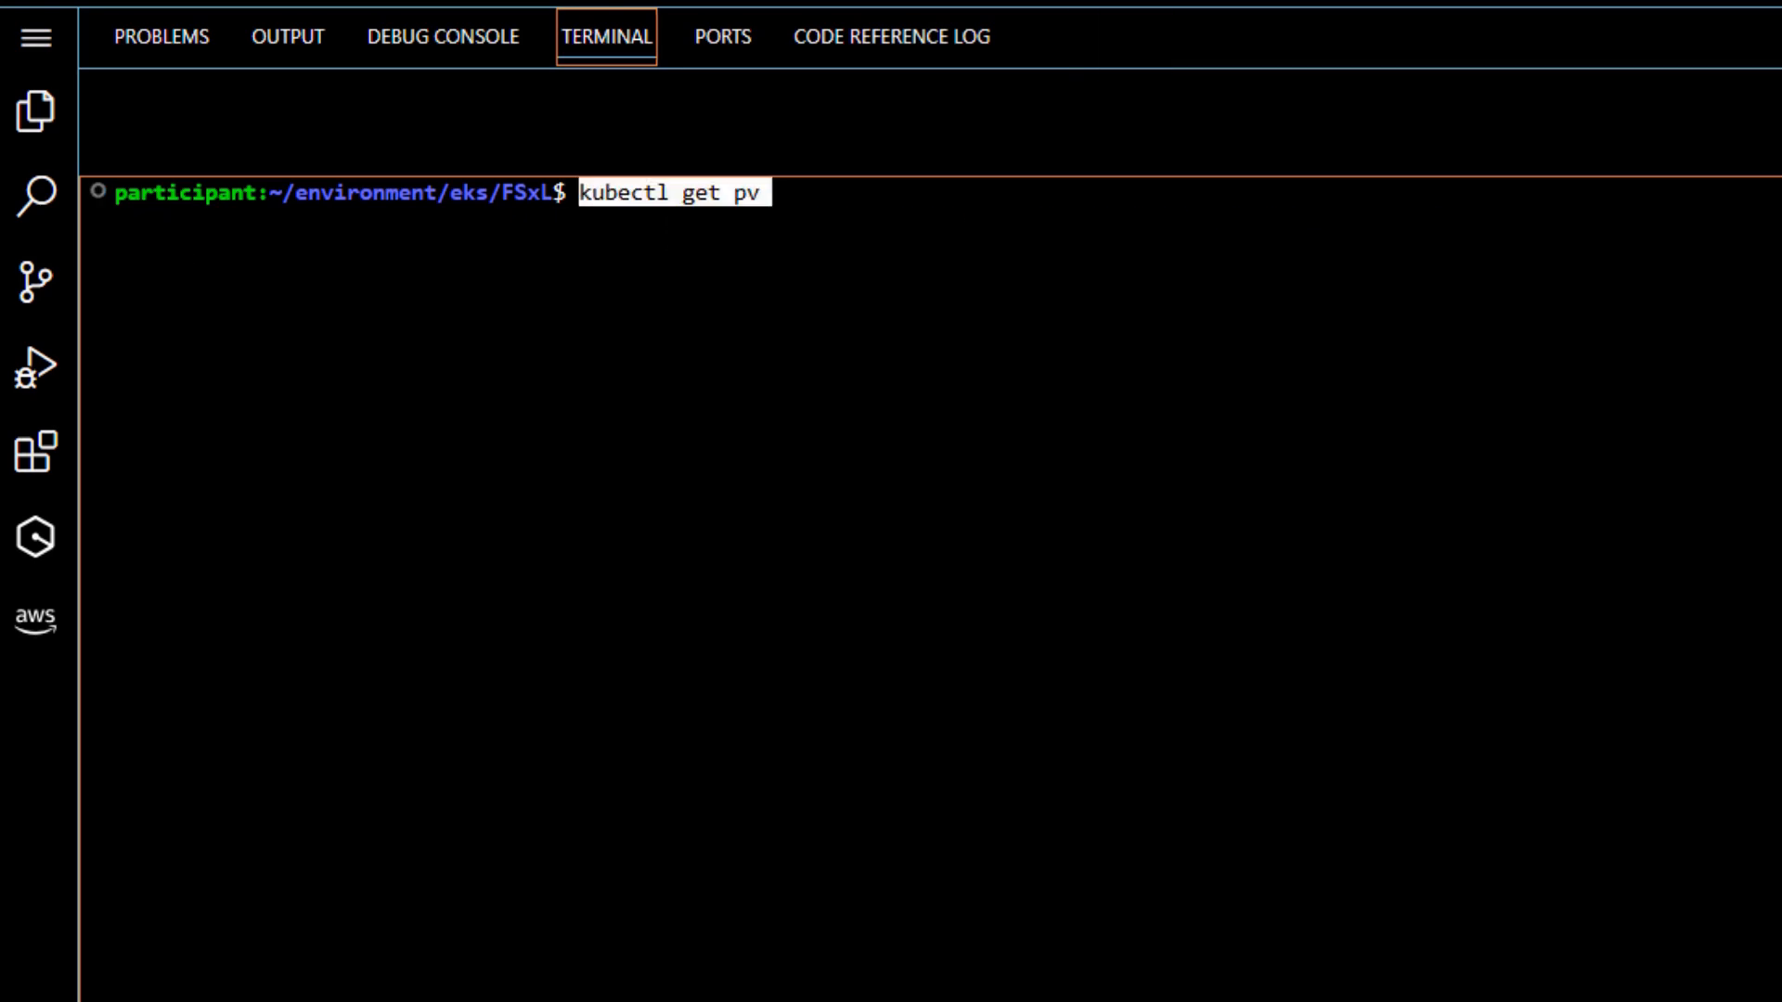
{"action": "key", "text": "Return"}
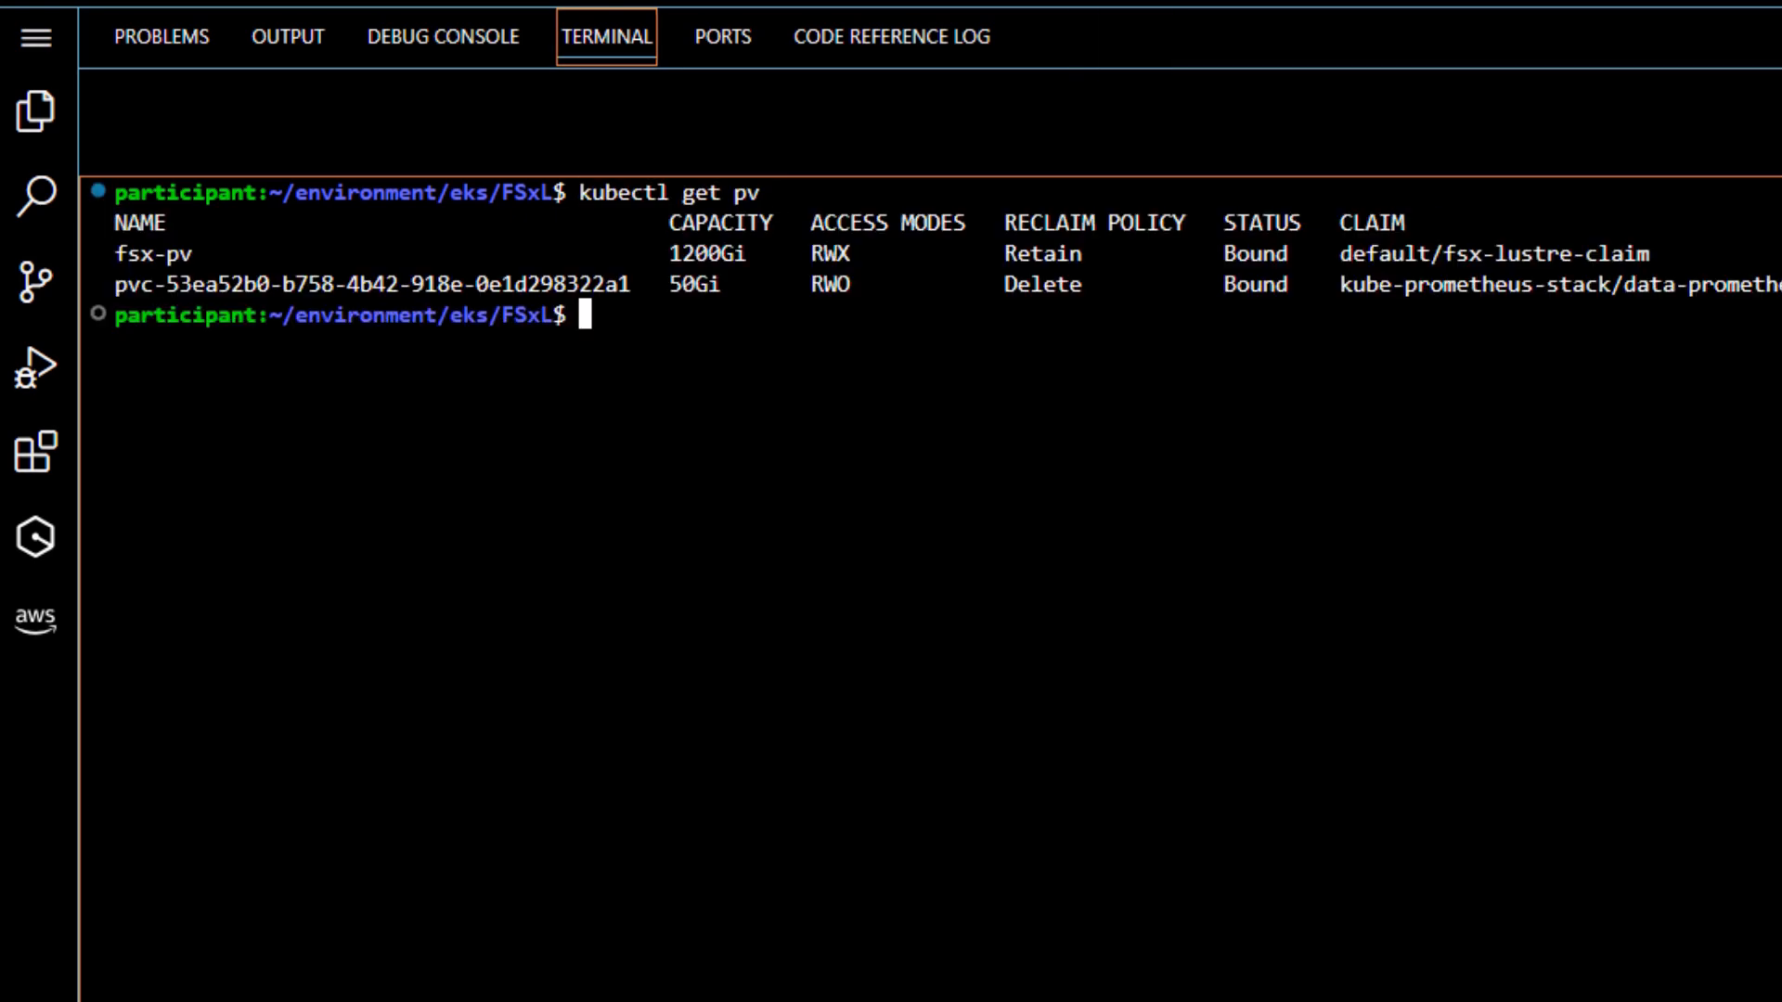
{"action": "key", "text": "Return"}
{"action": "key", "text": "Return"}
{"action": "key", "text": "Return"}
{"action": "type", "text": "kubectl get pvc"}
{"action": "key", "text": "Return"}
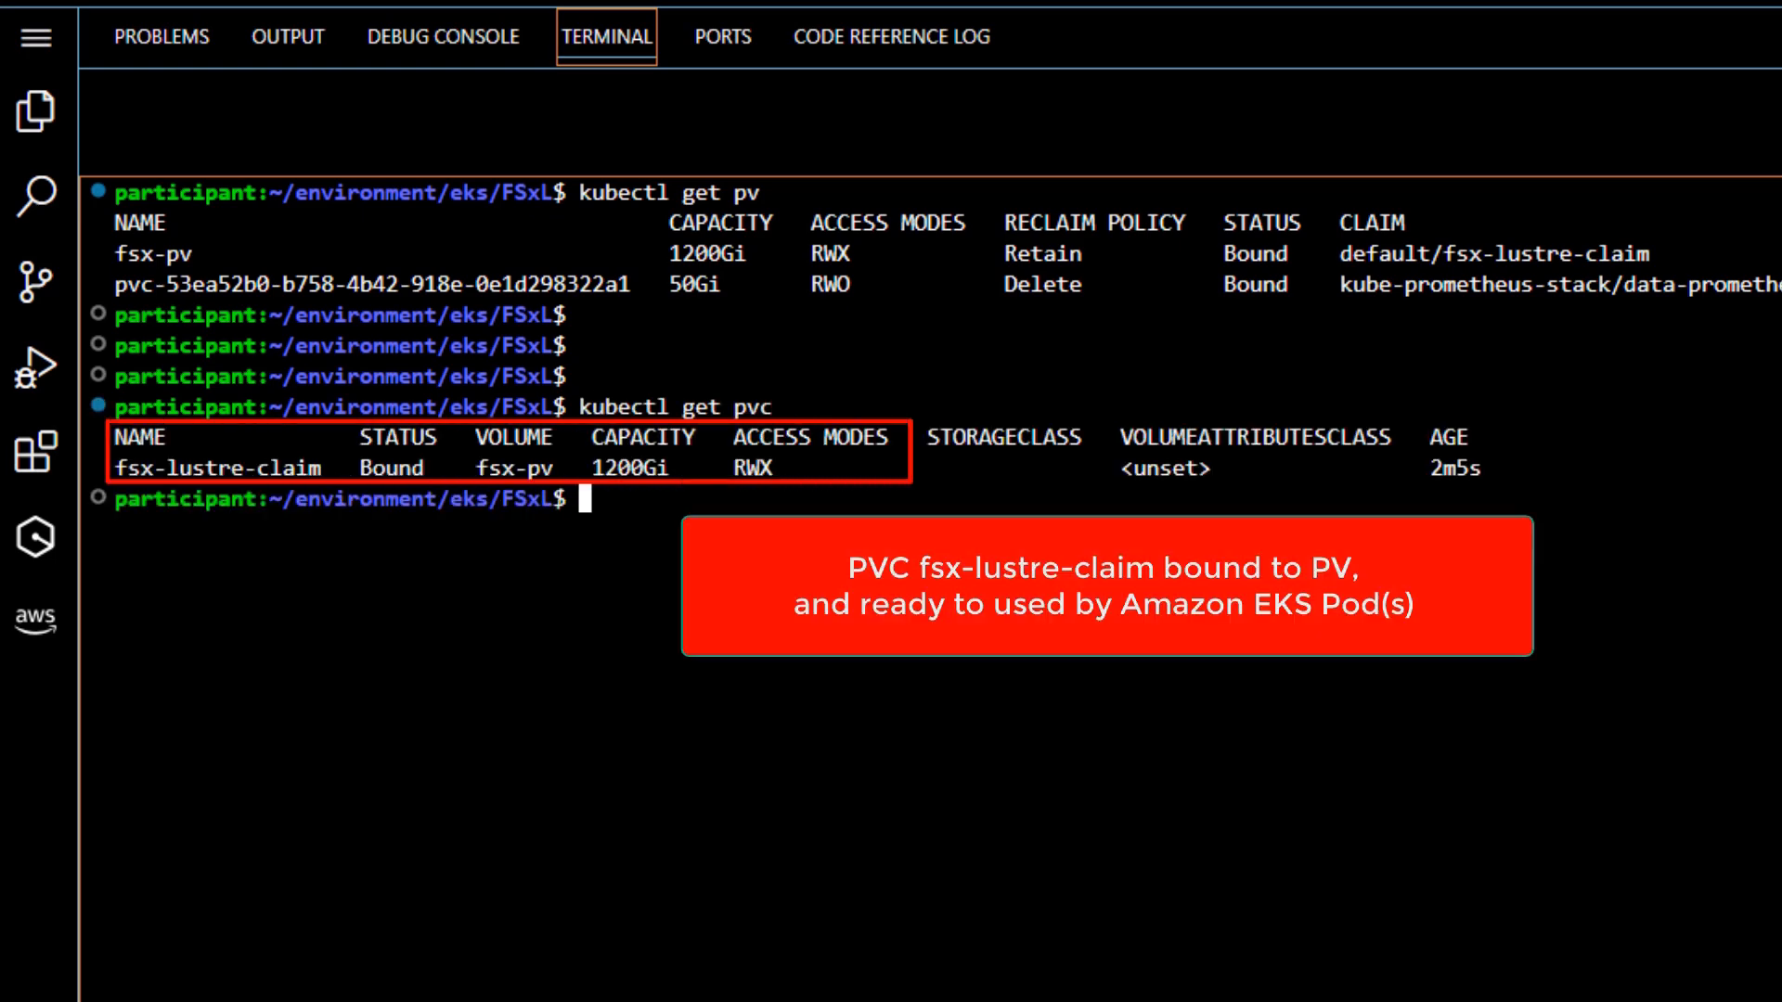
{"action": "type", "text": "clear"}
{"action": "key", "text": "Return"}
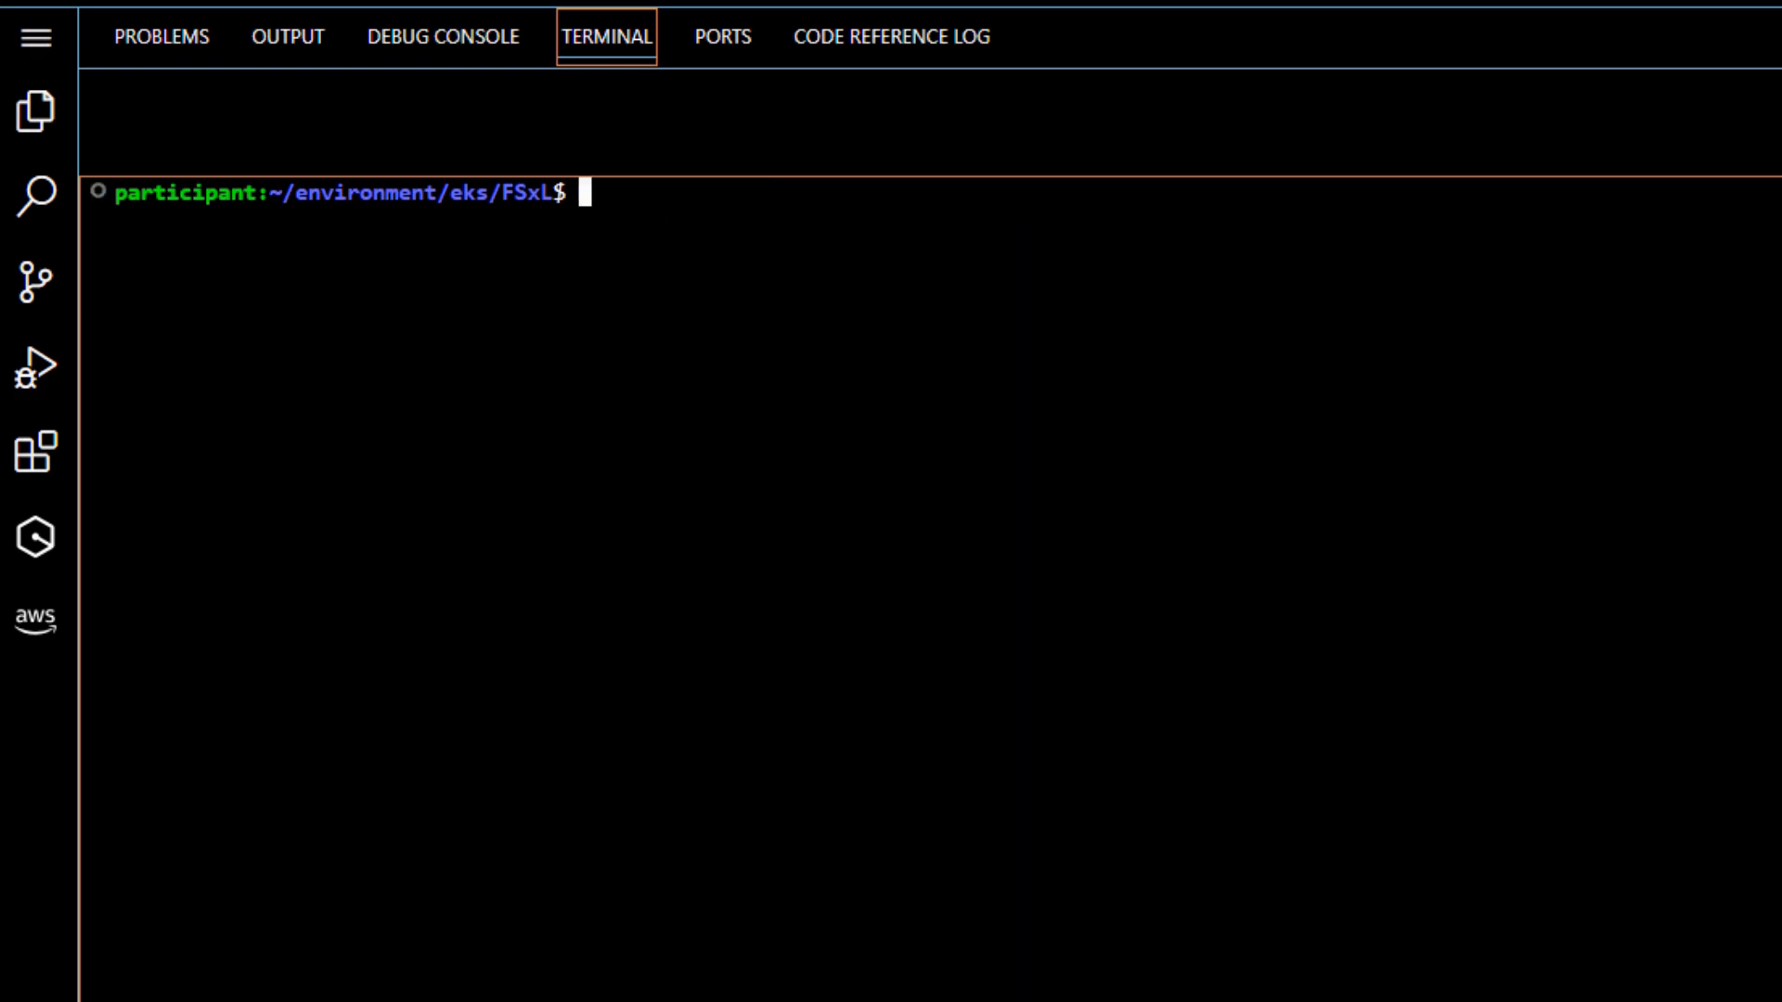
{"action": "type", "text": "cd /home/participant/environment/eks/genai"}
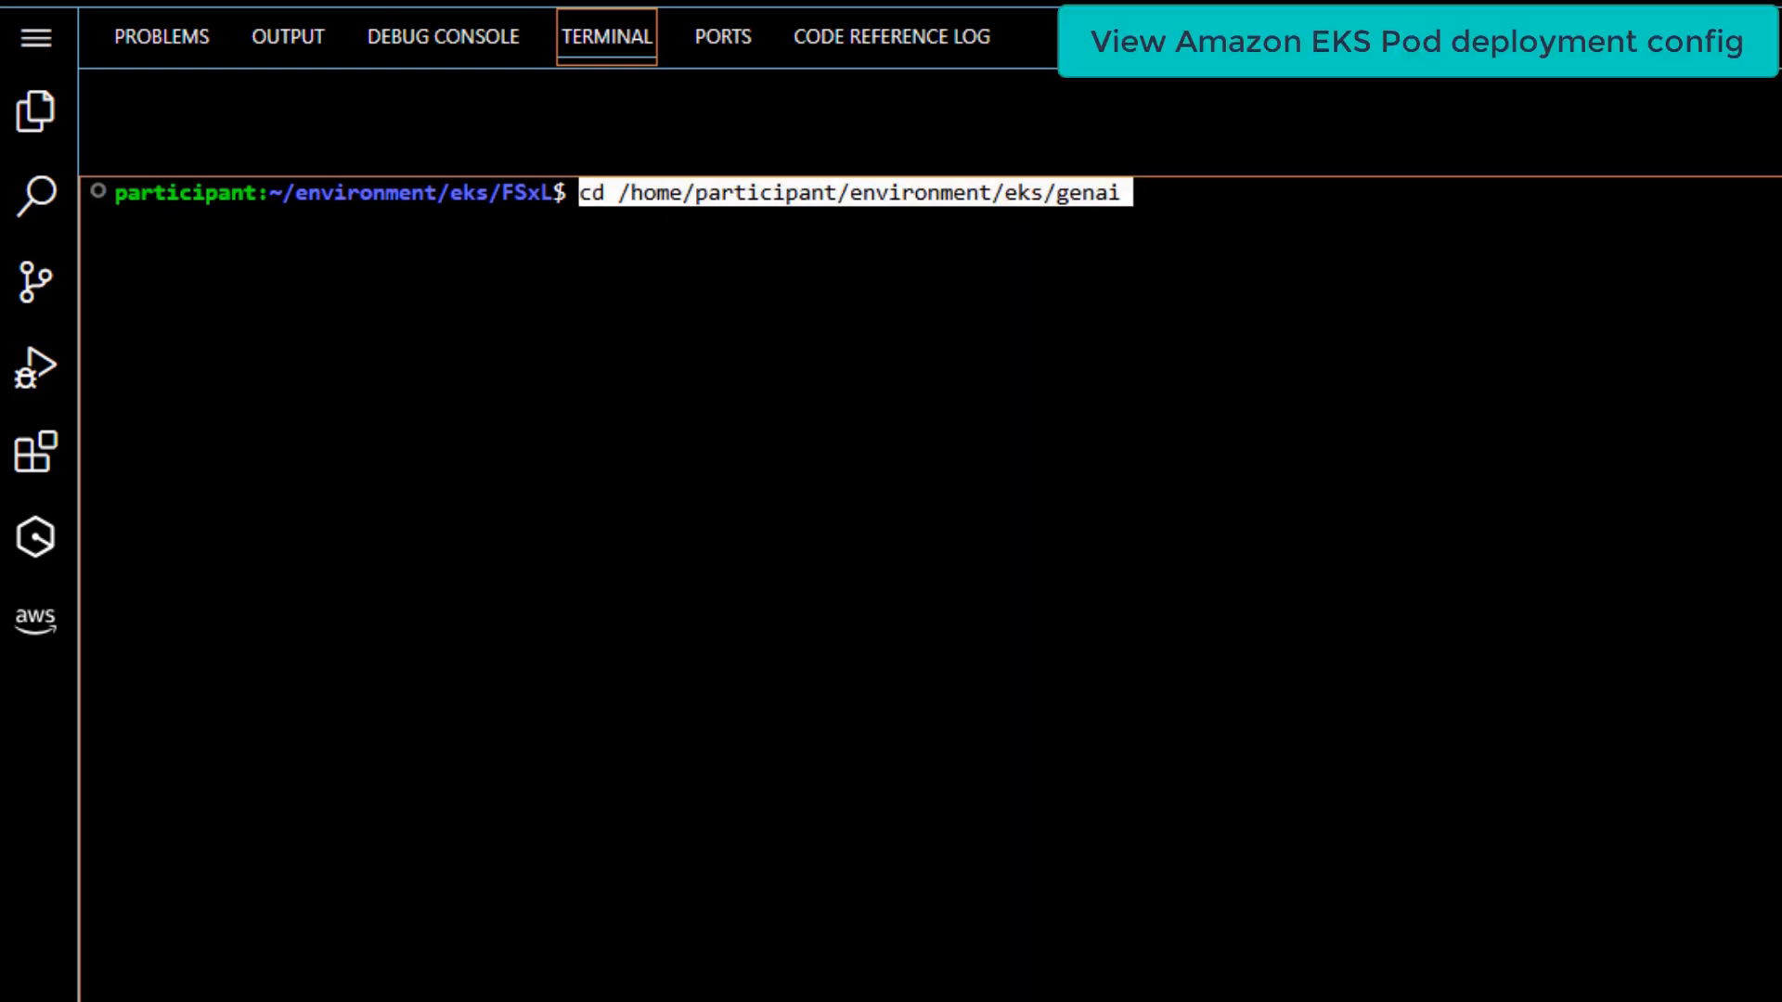
{"action": "key", "text": "Return"}
{"action": "type", "text": "cat "}
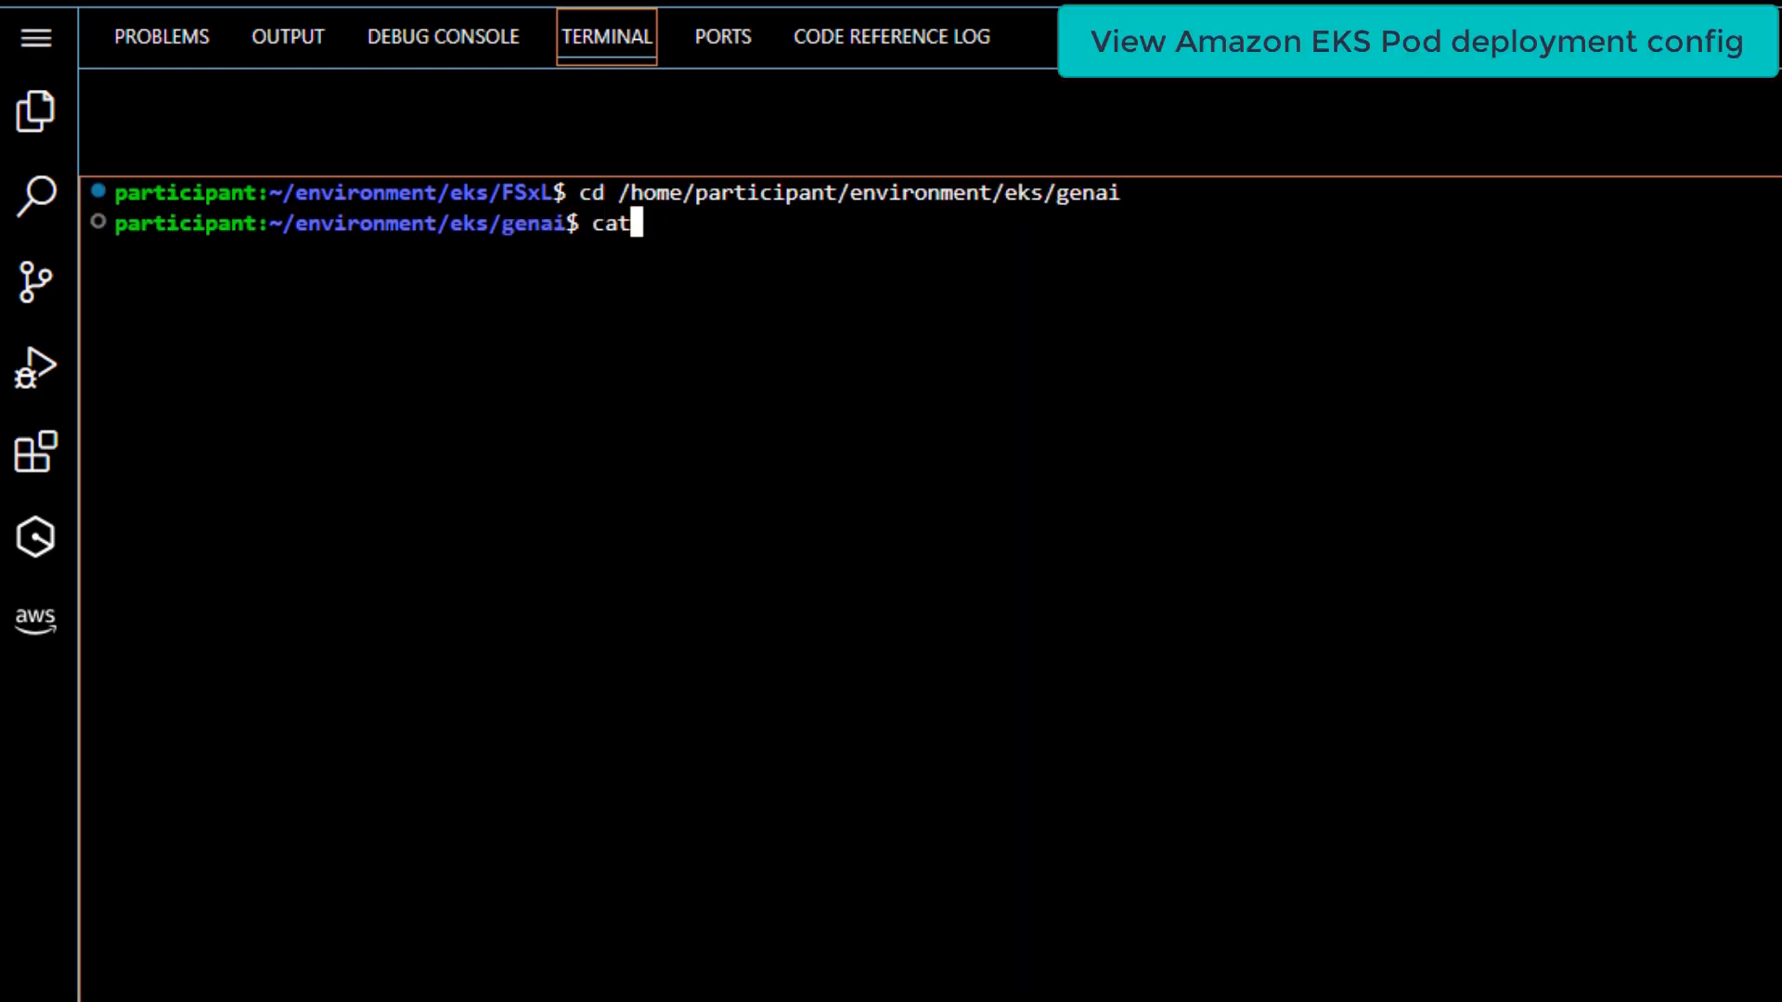
{"action": "type", "text": "mistral-fsxl.yaml"}
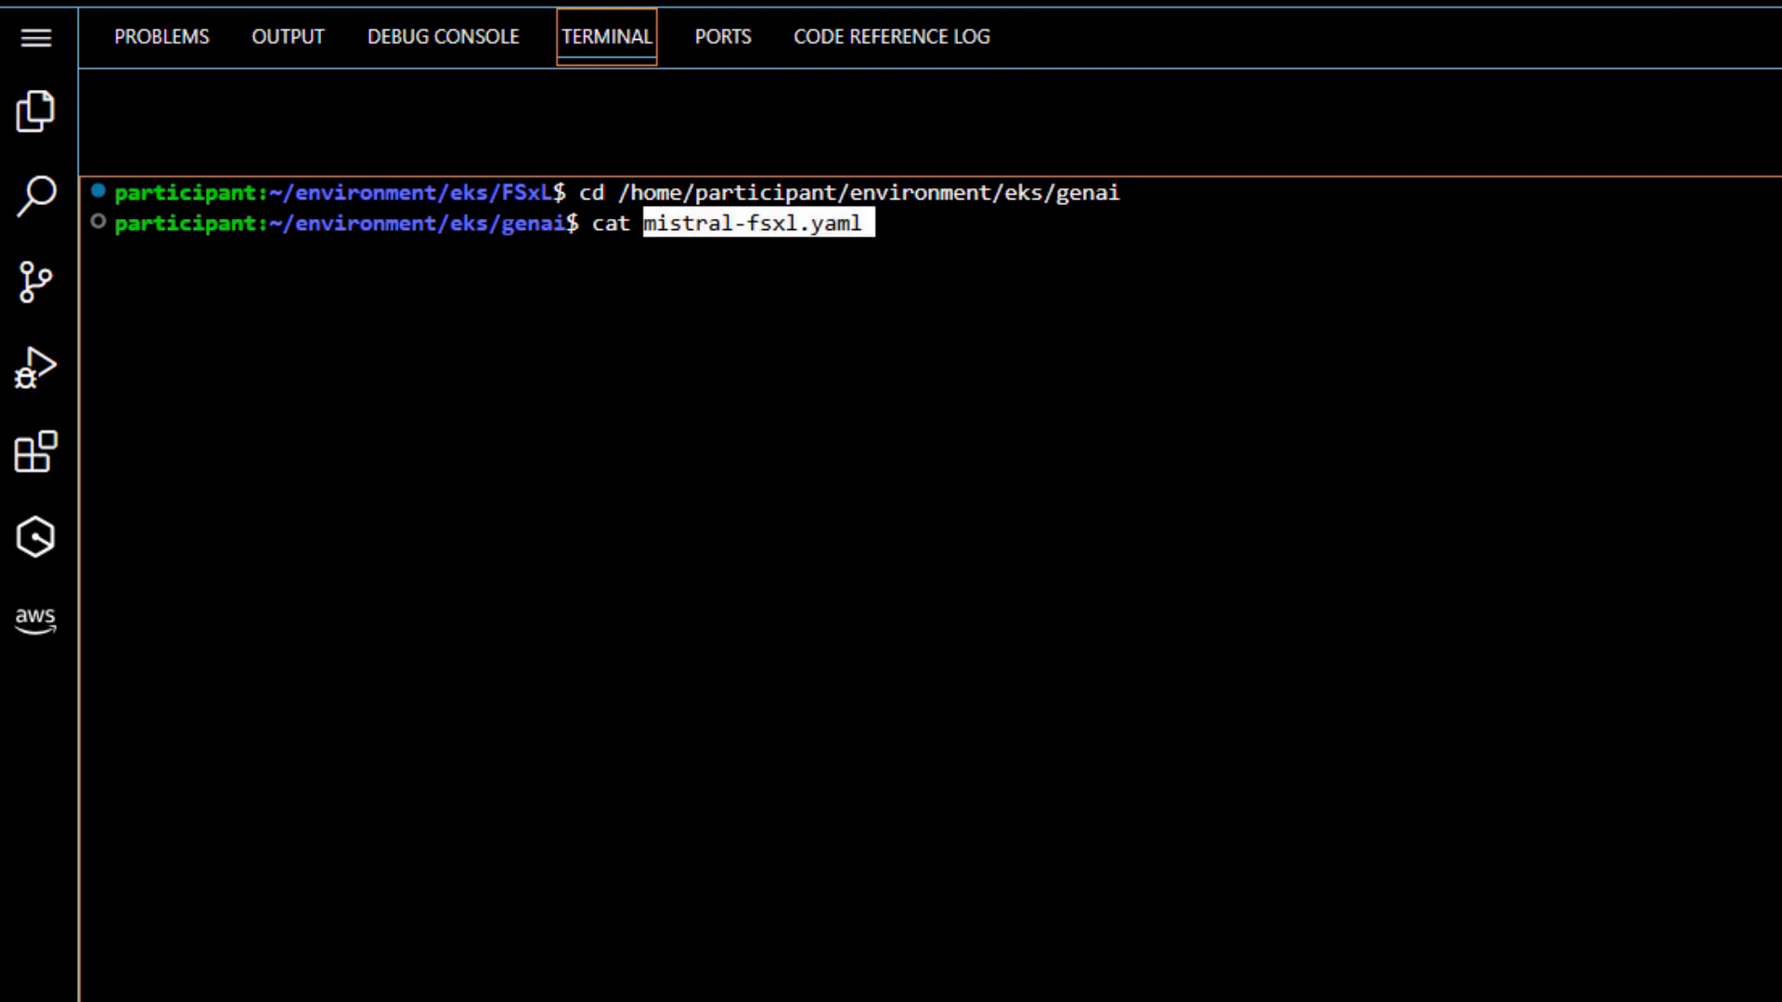
{"action": "key", "text": "Return"}
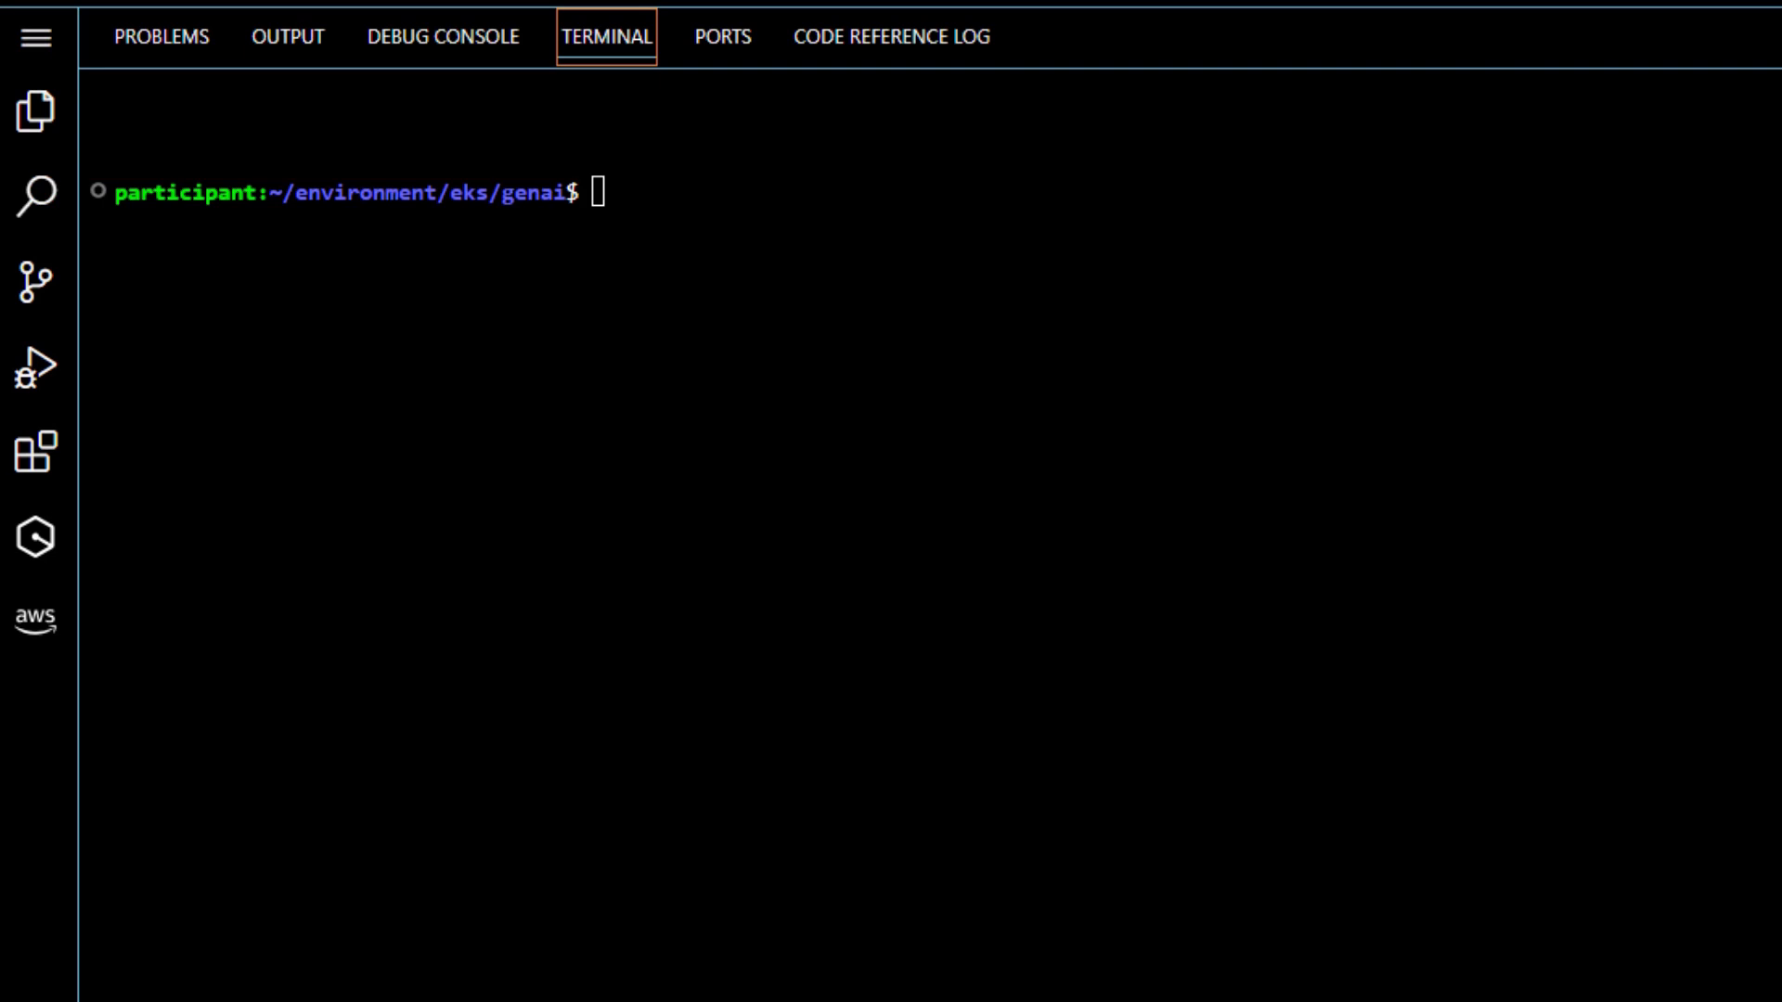
{"action": "type", "text": "kubectl apply -f mistral-fsxl.yaml"}
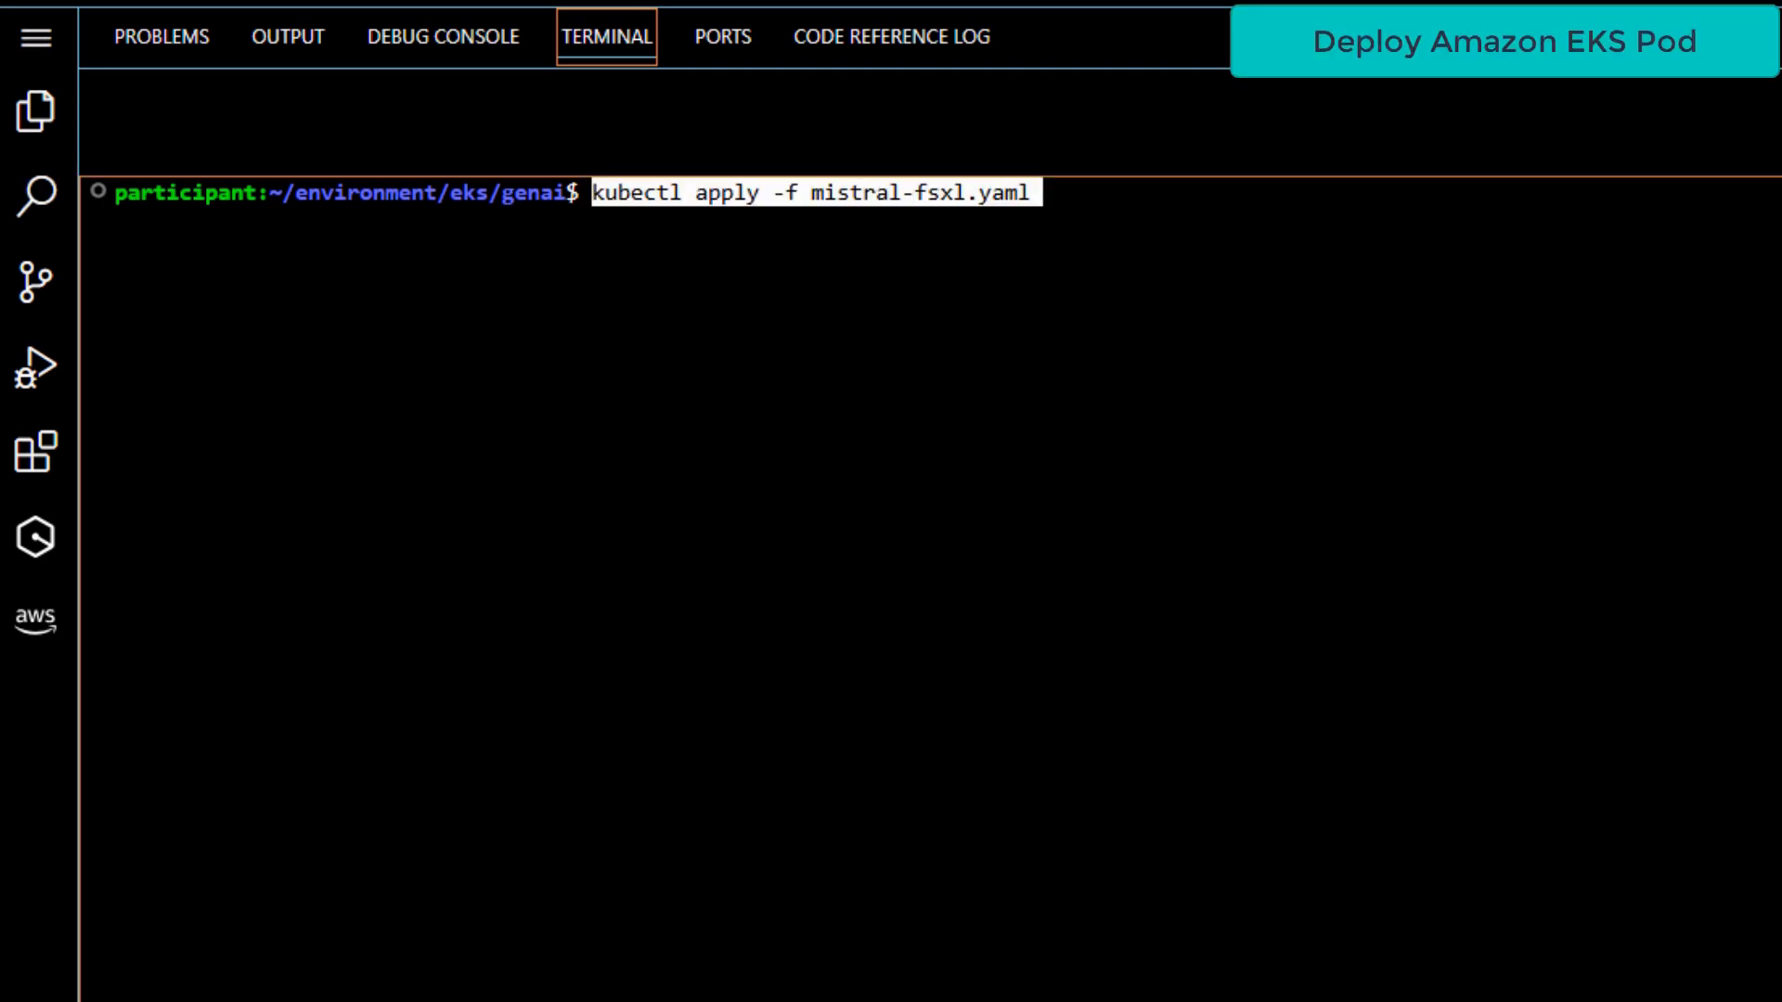
Apply mistral-fsxl.yaml, move into the FSxL folder and list the running pods
{"action": "key", "text": "Return"}
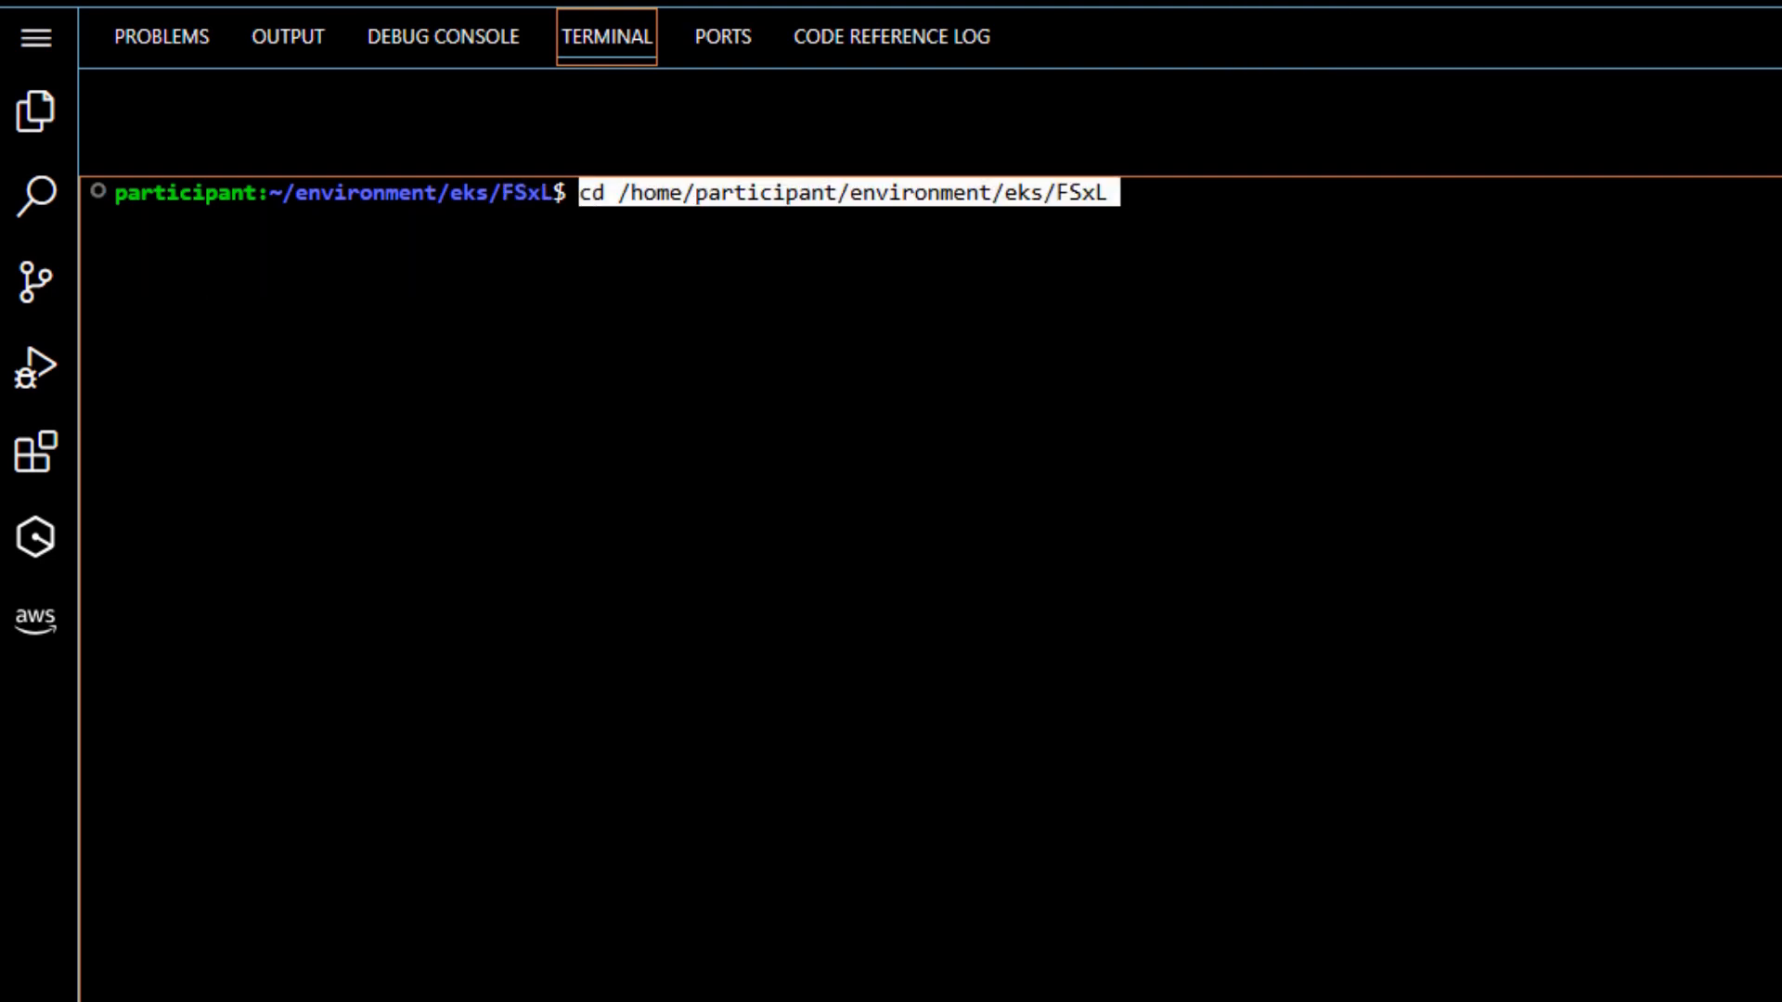
{"action": "key", "text": "Return"}
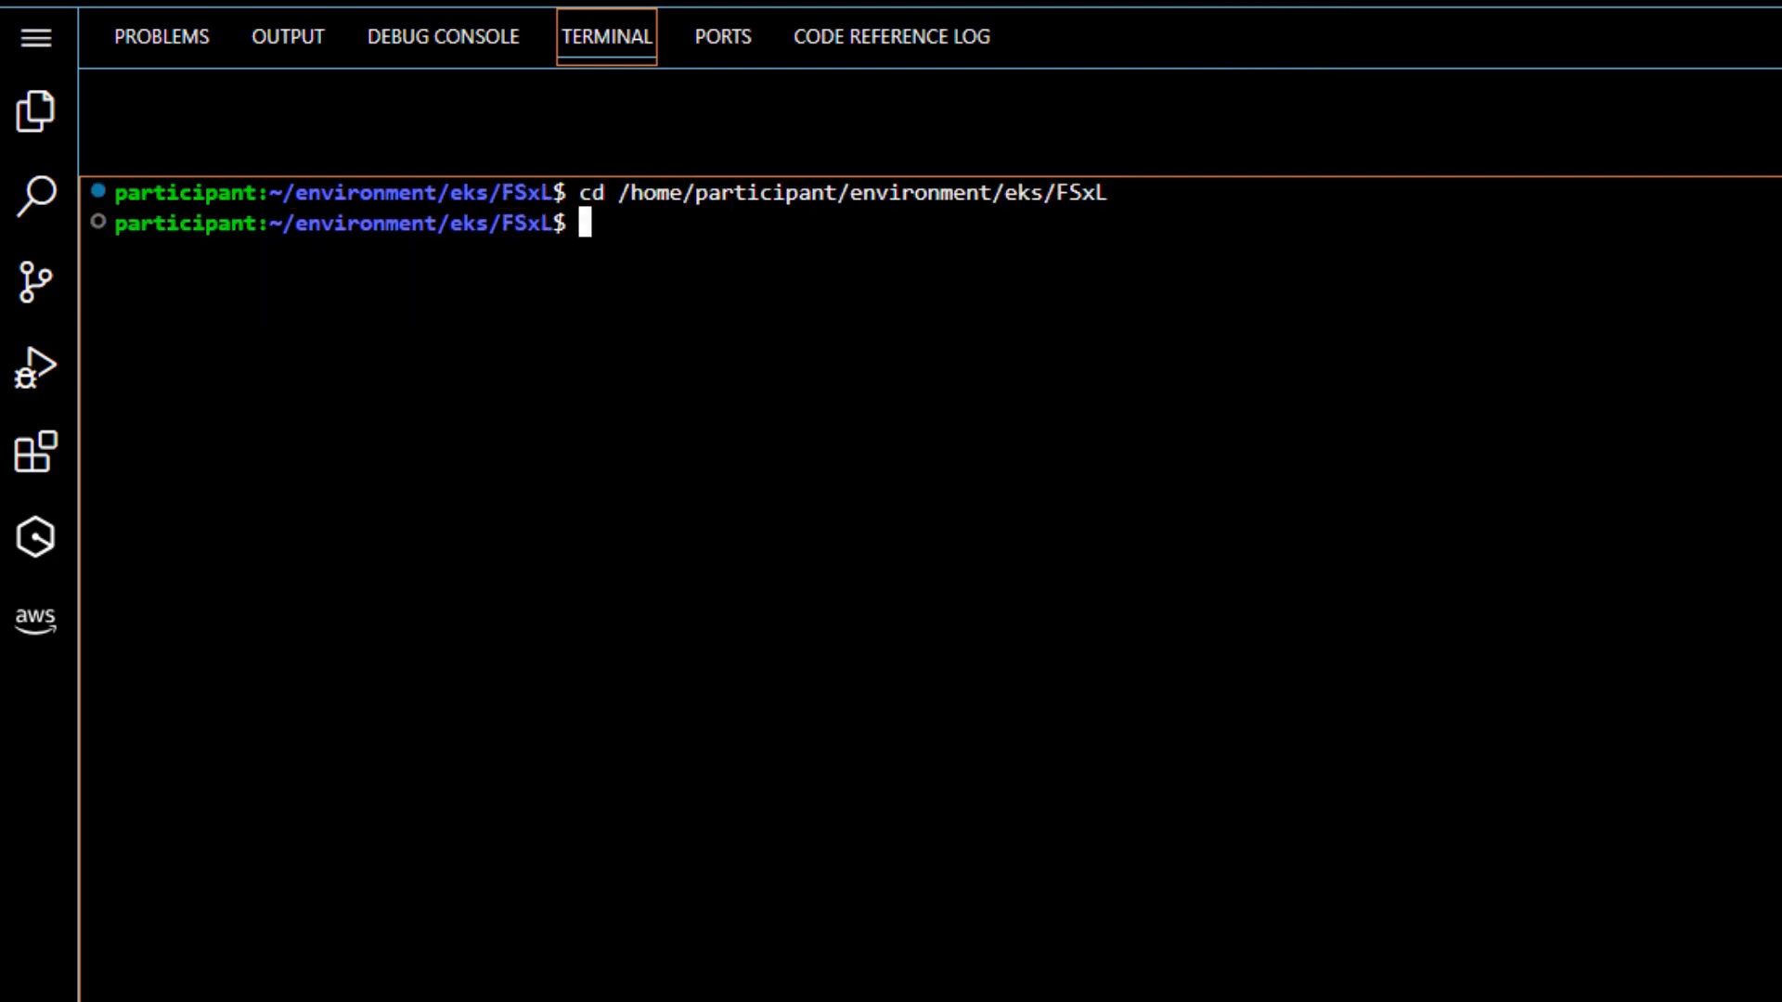
{"action": "type", "text": "kubectl g"}
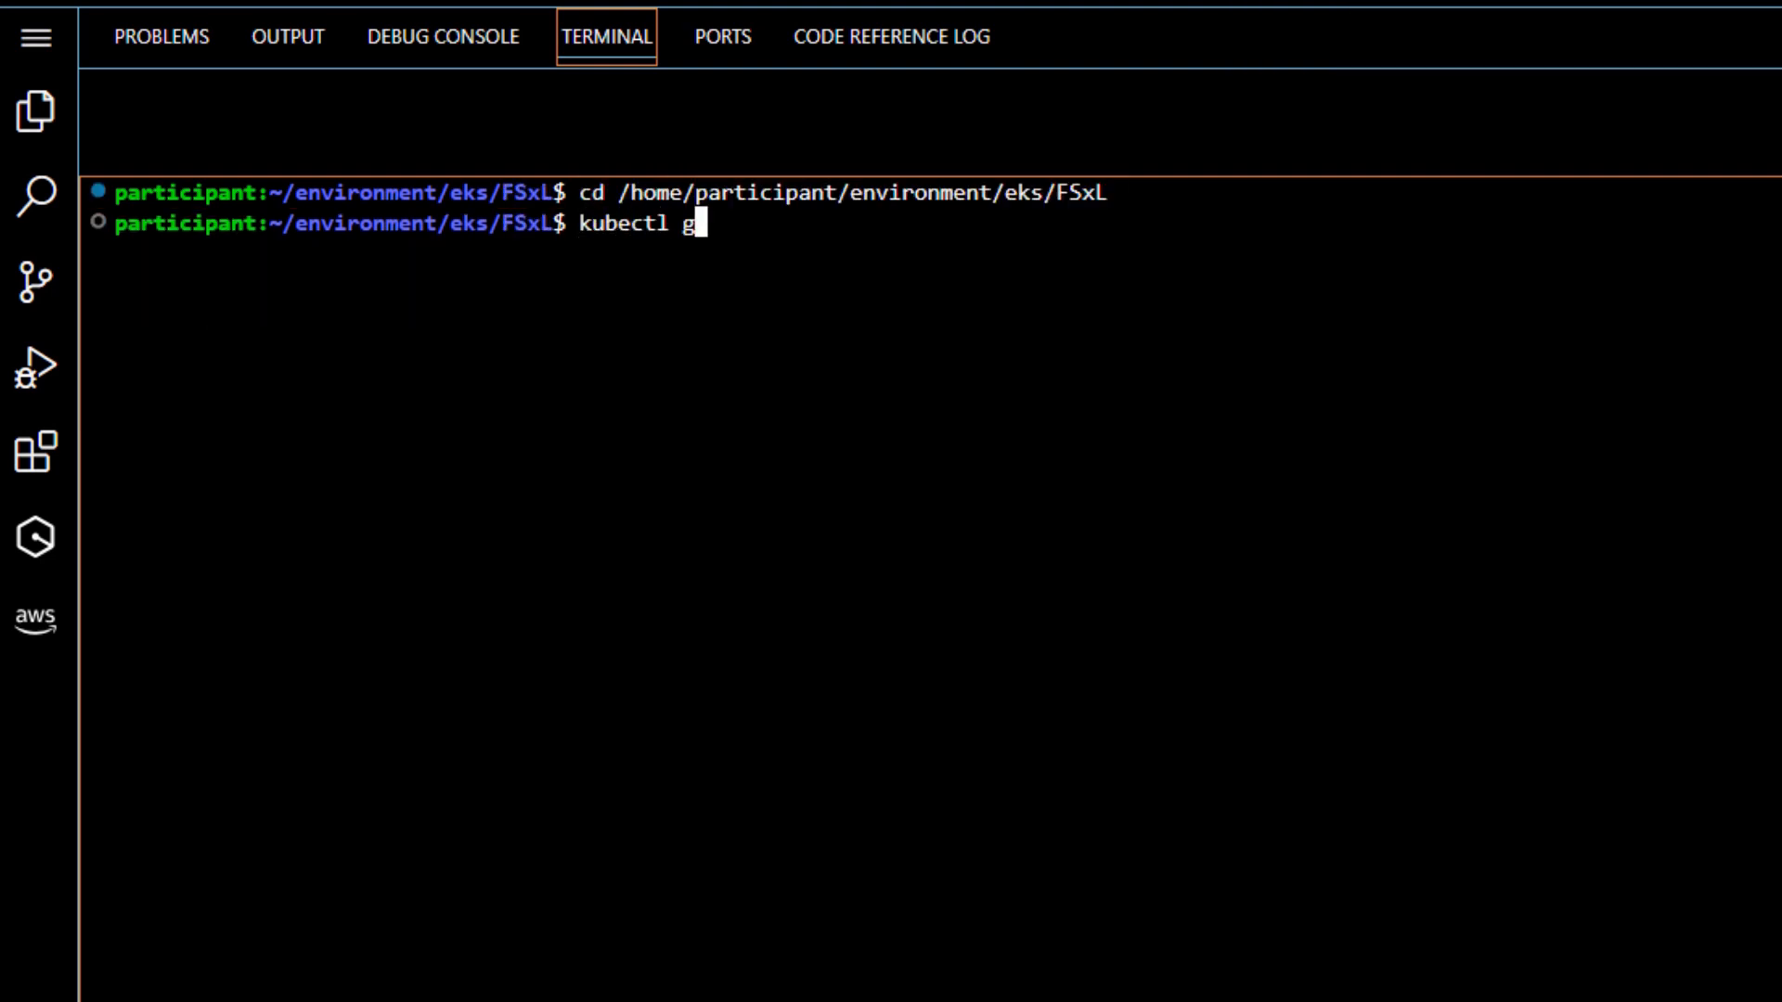
{"action": "type", "text": "et pods"}
{"action": "key", "text": "Return"}
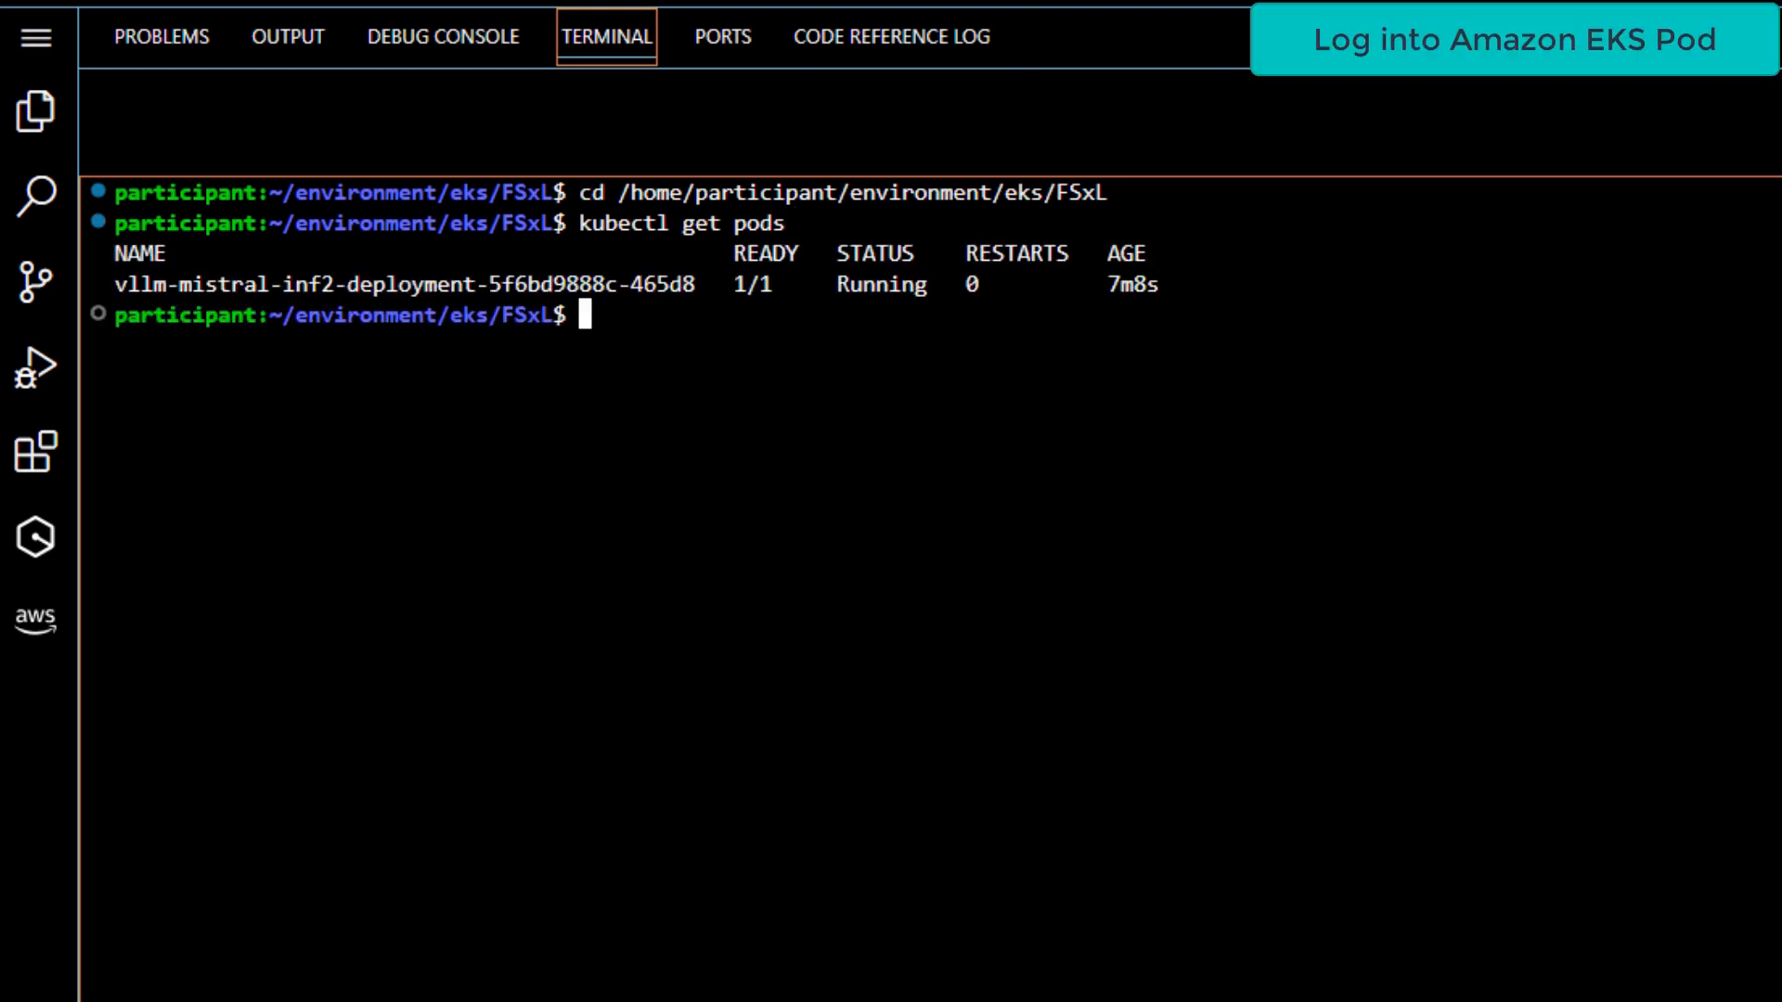
Exec a bash shell inside the running vllm-mistral pod
{"action": "type", "text": "kubectl exec -it vllm-mistral-inf2-deployment-5f6bd9888c-465d8 -- bash"}
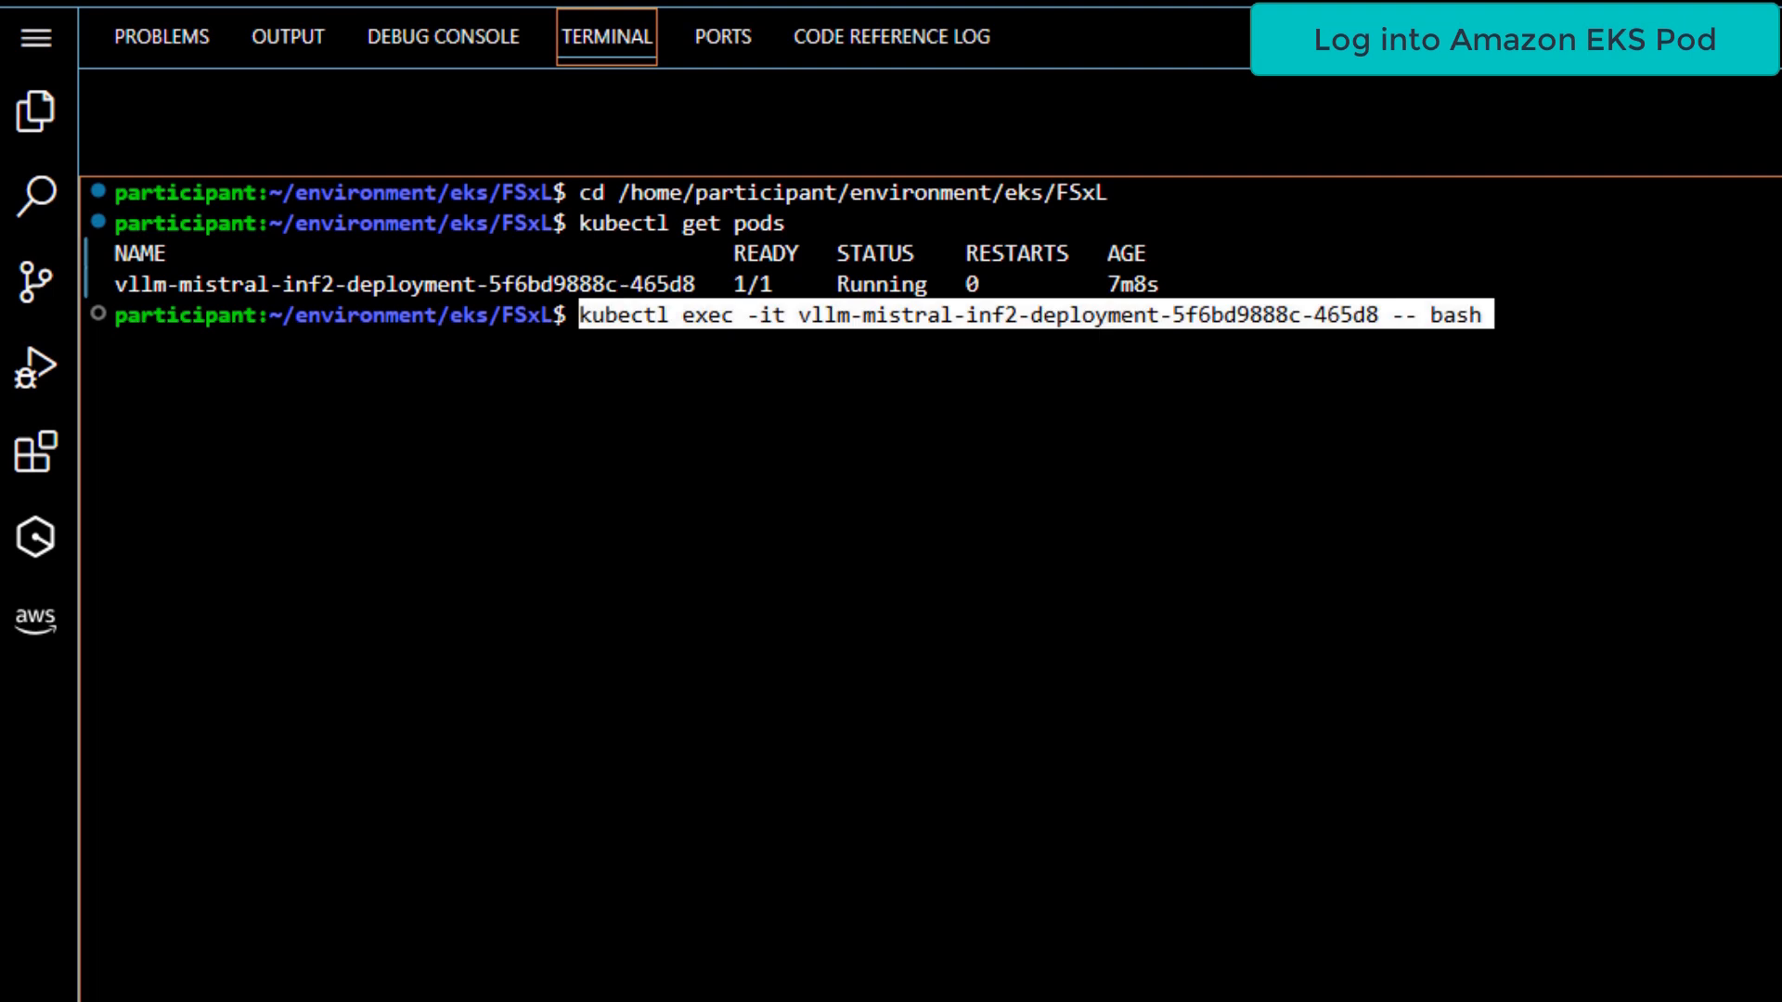
{"action": "key", "text": "Return"}
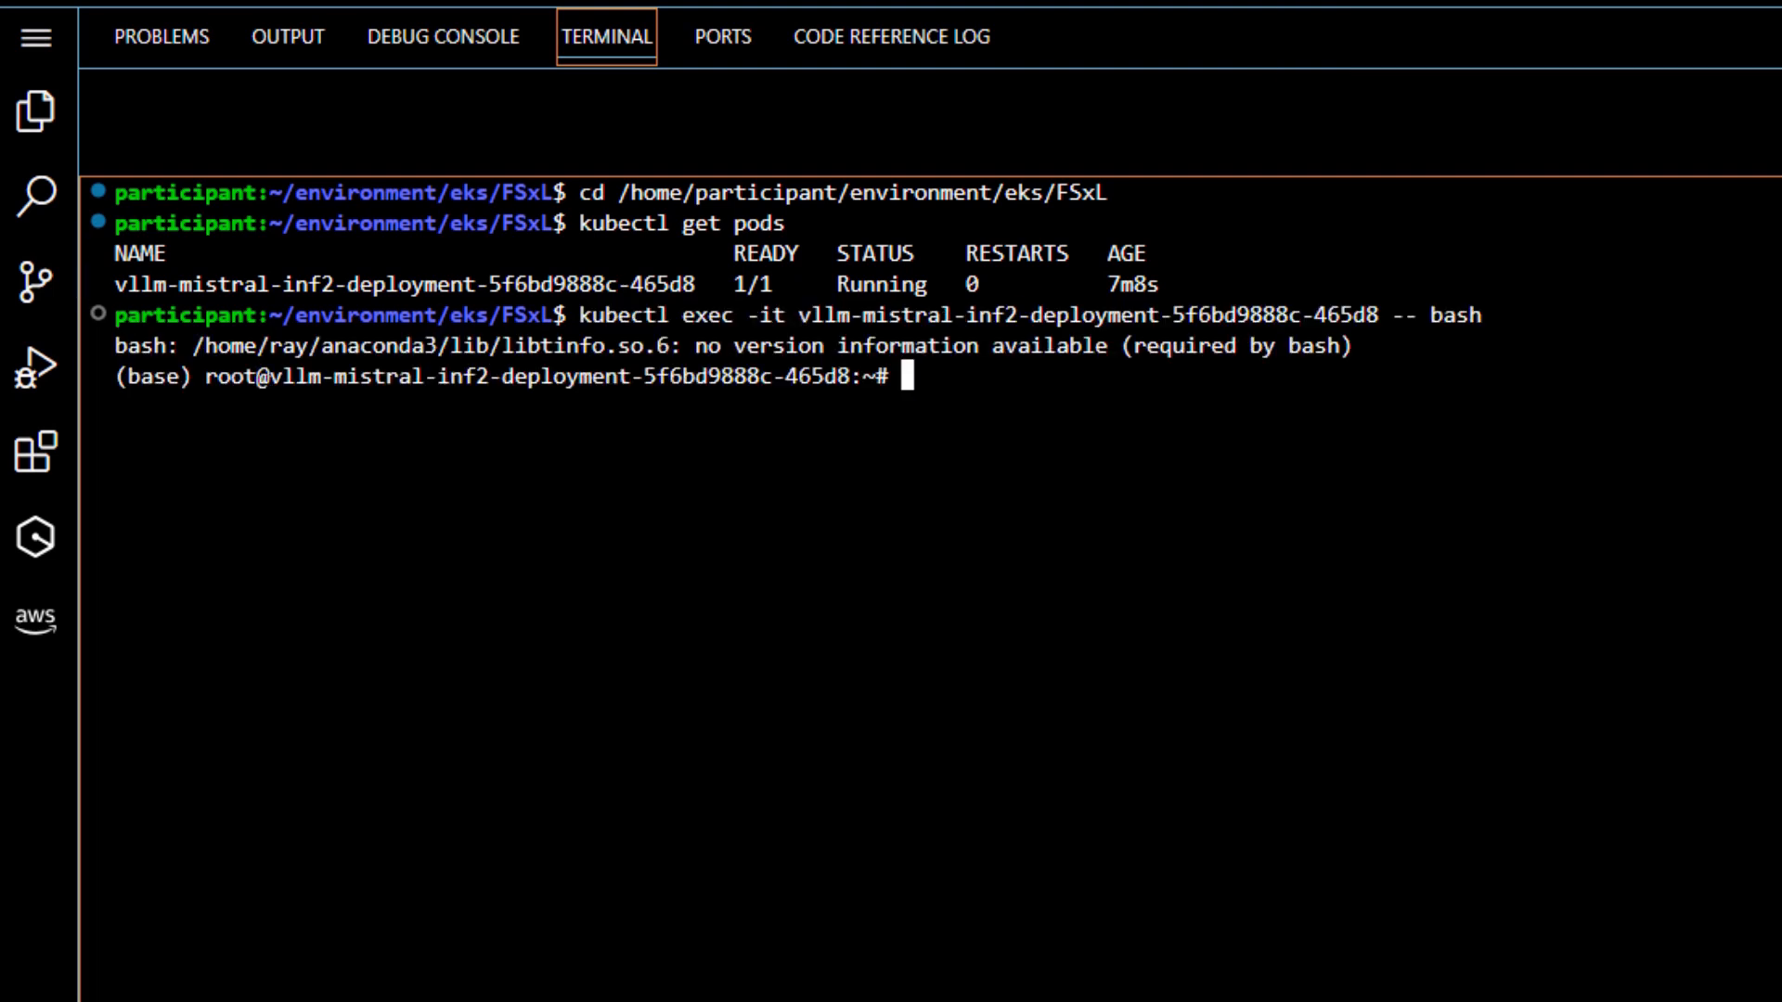
{"action": "type", "text": "df"}
{"action": "type", "text": " -h"}
Run df -h to see the volume mounted at /work-dir, then cd into /work-dir
{"action": "key", "text": "Return"}
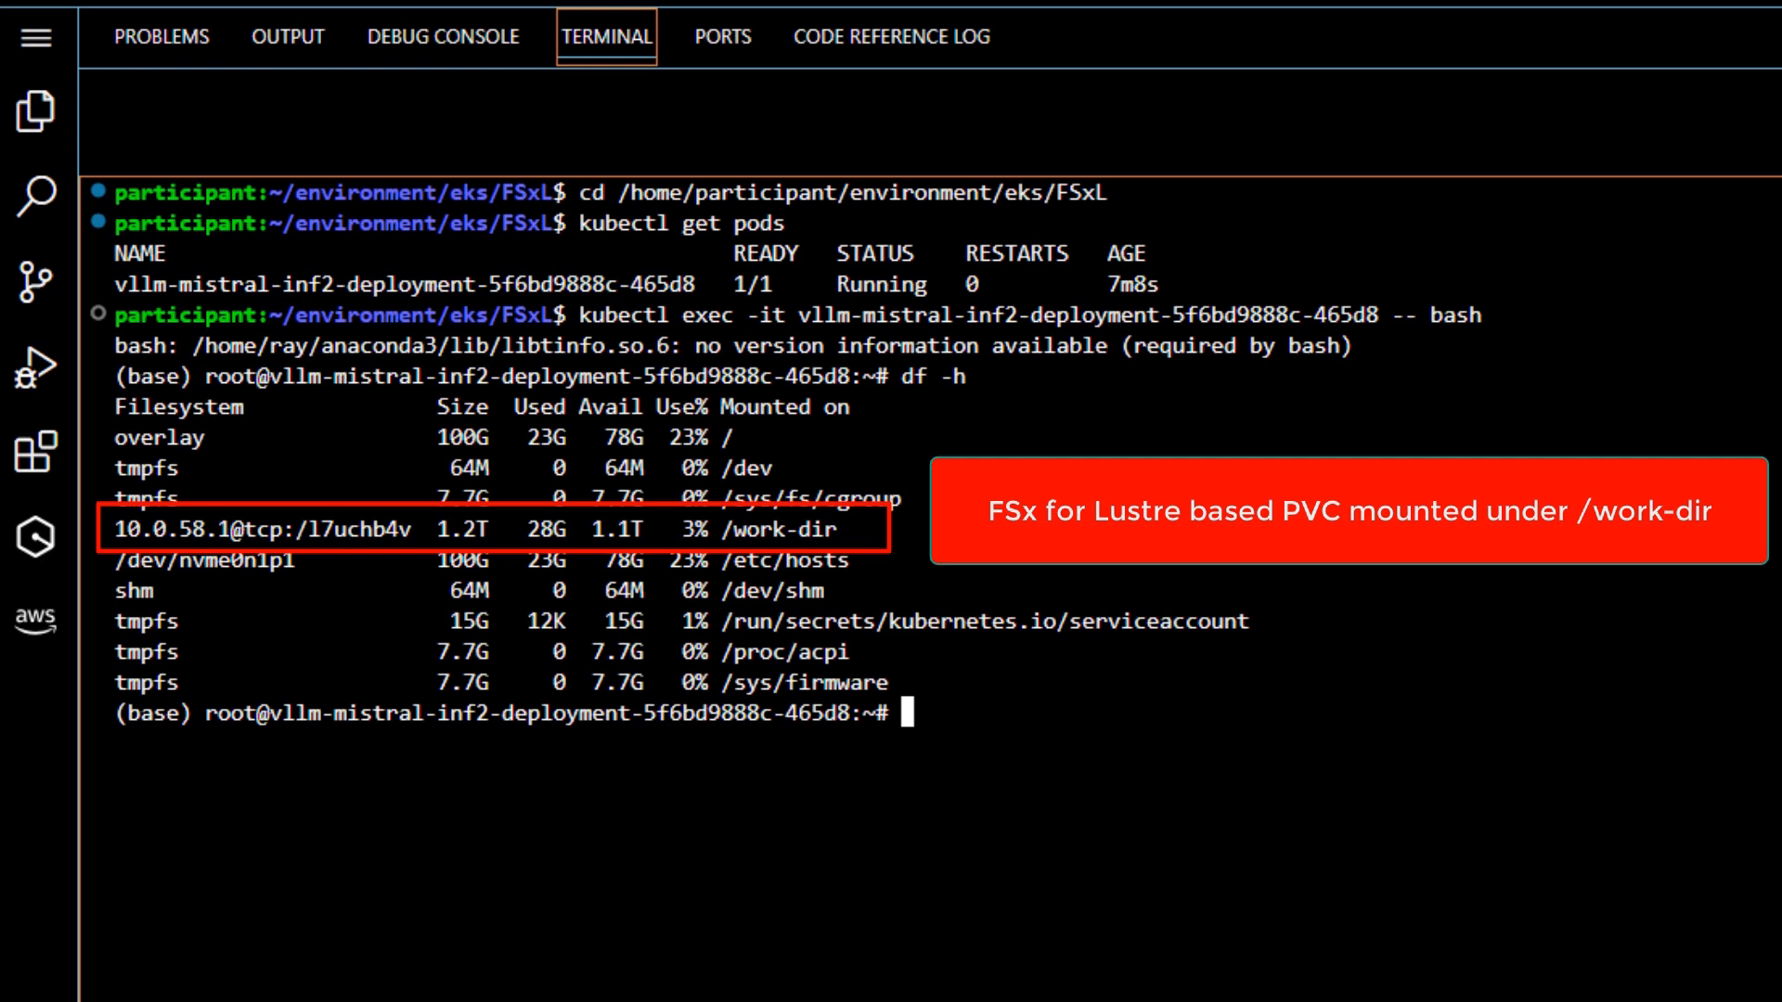
{"action": "type", "text": "cd "}
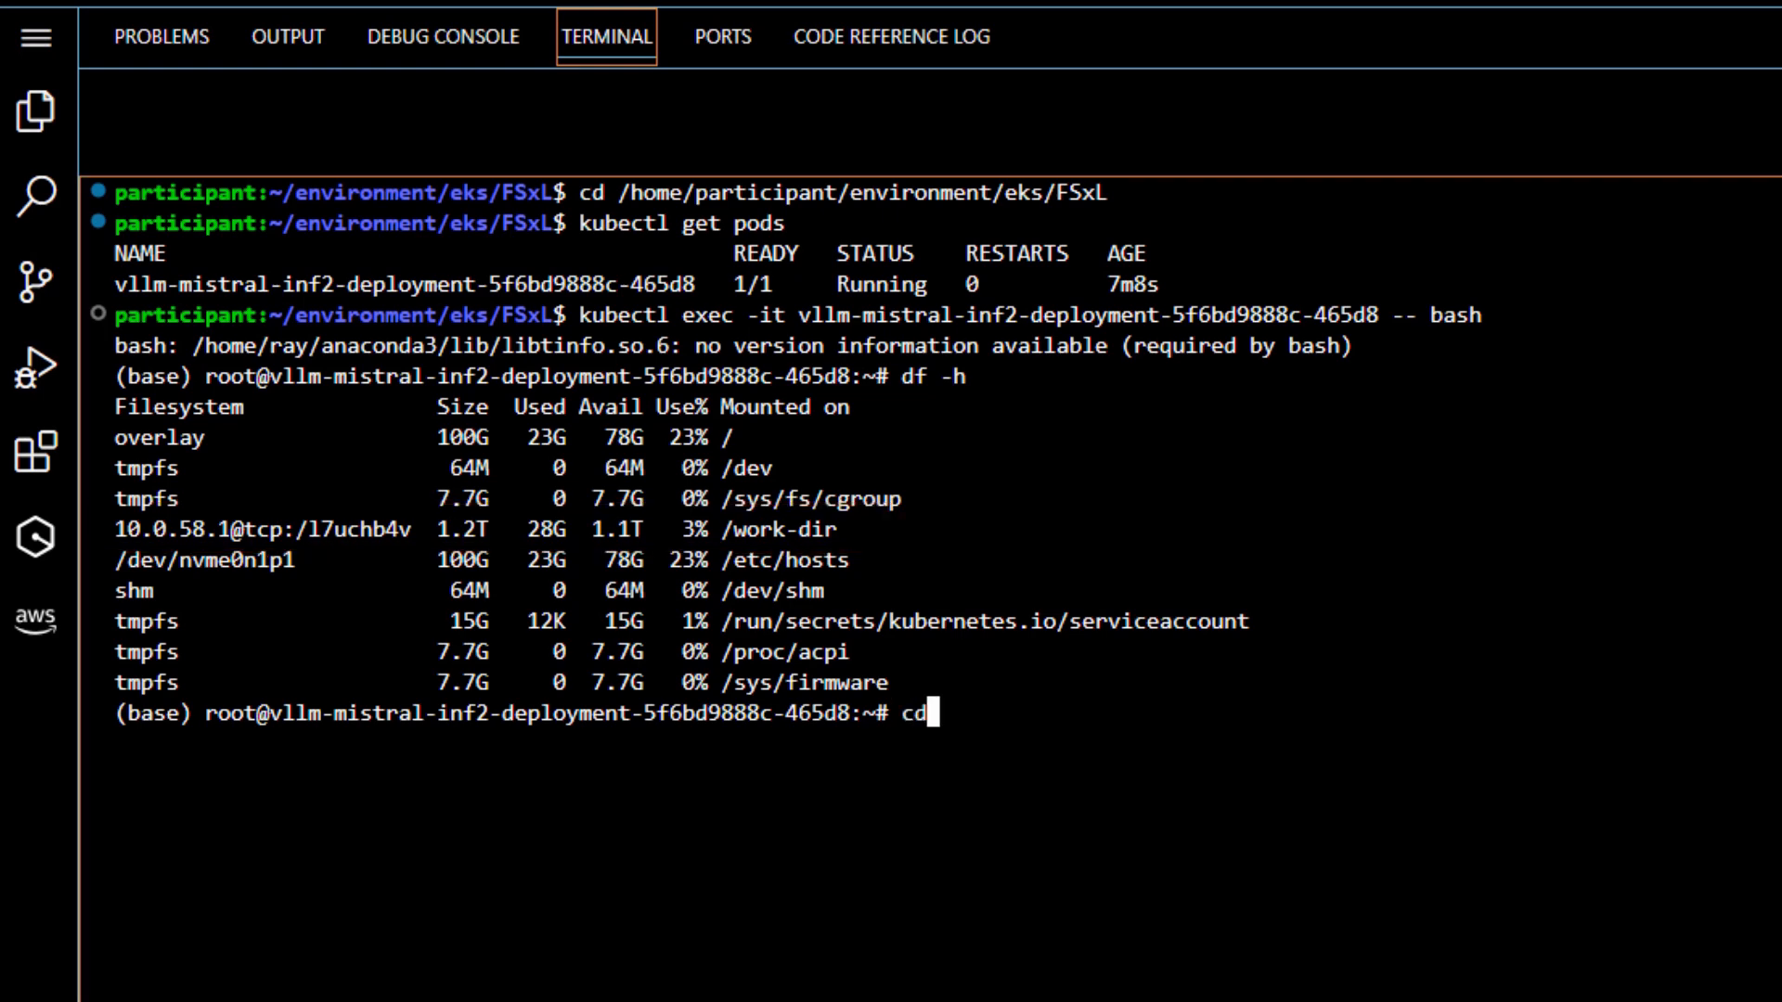
{"action": "type", "text": "/wor"}
{"action": "key", "text": "Tab"}
{"action": "key", "text": "Return"}
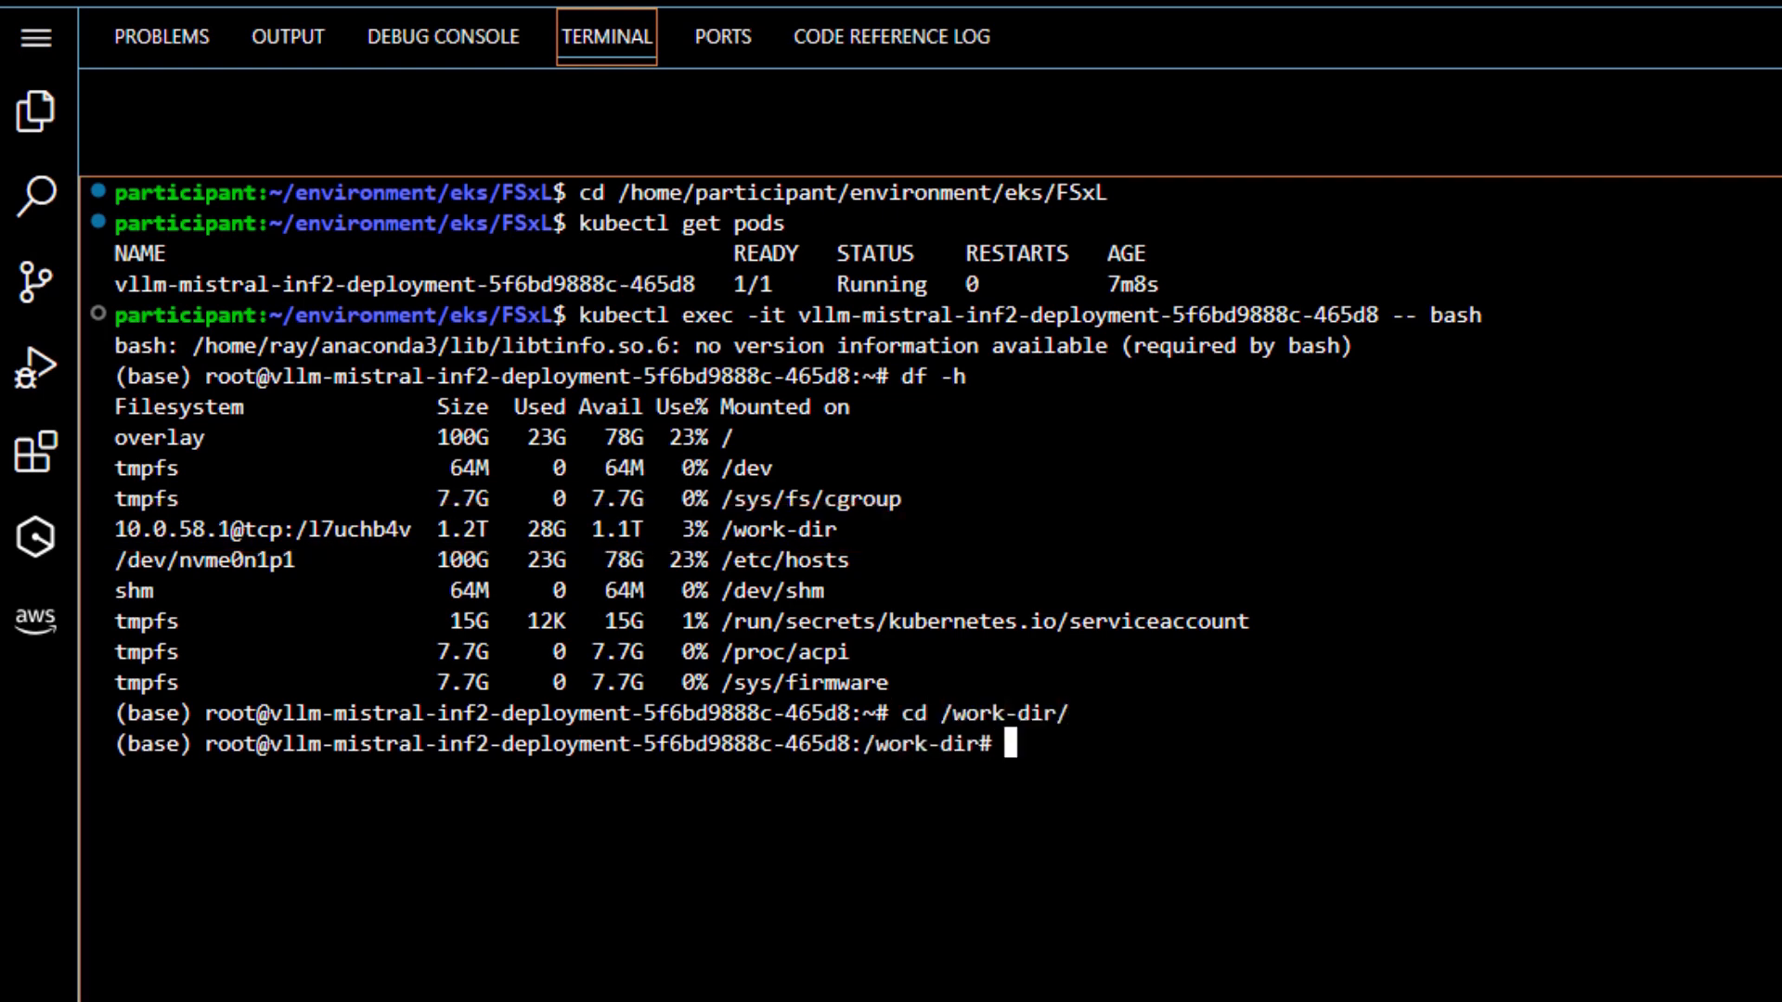
{"action": "type", "text": "clear"}
{"action": "key", "text": "Return"}
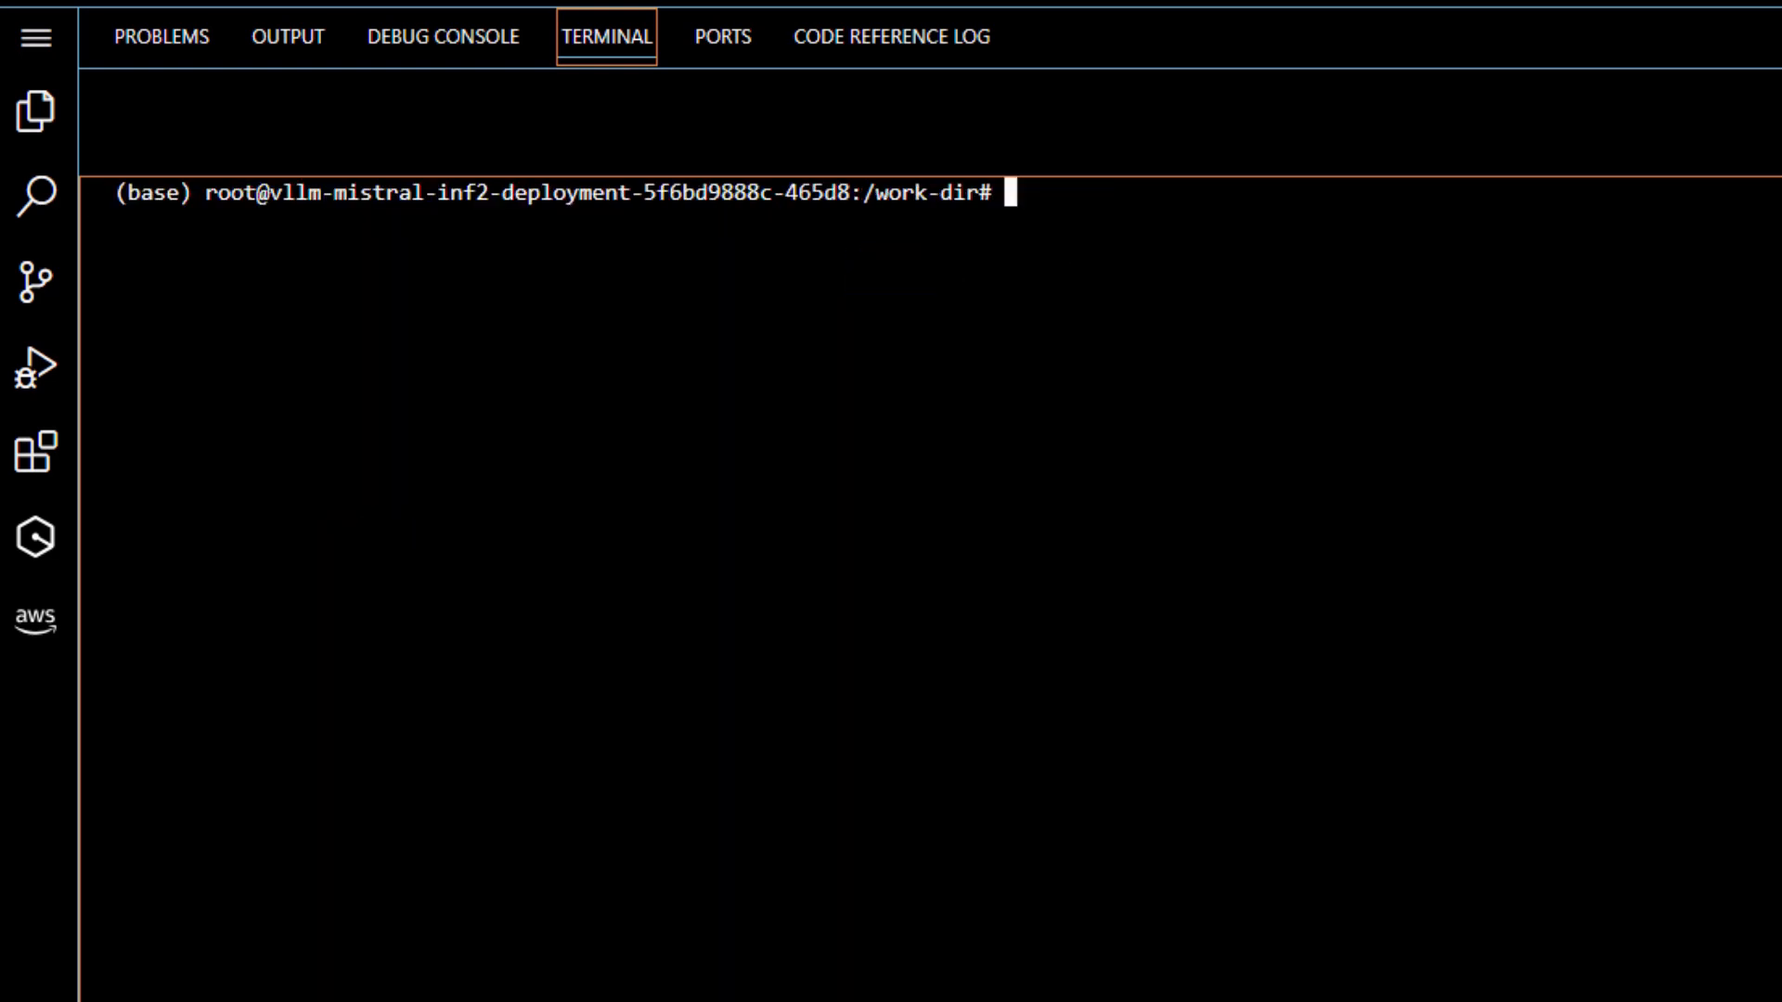
{"action": "type", "text": "ls "}
{"action": "type", "text": "-ll"}
List /work-dir with ls -ll, showing TEST.txt and the data folder
{"action": "key", "text": "Return"}
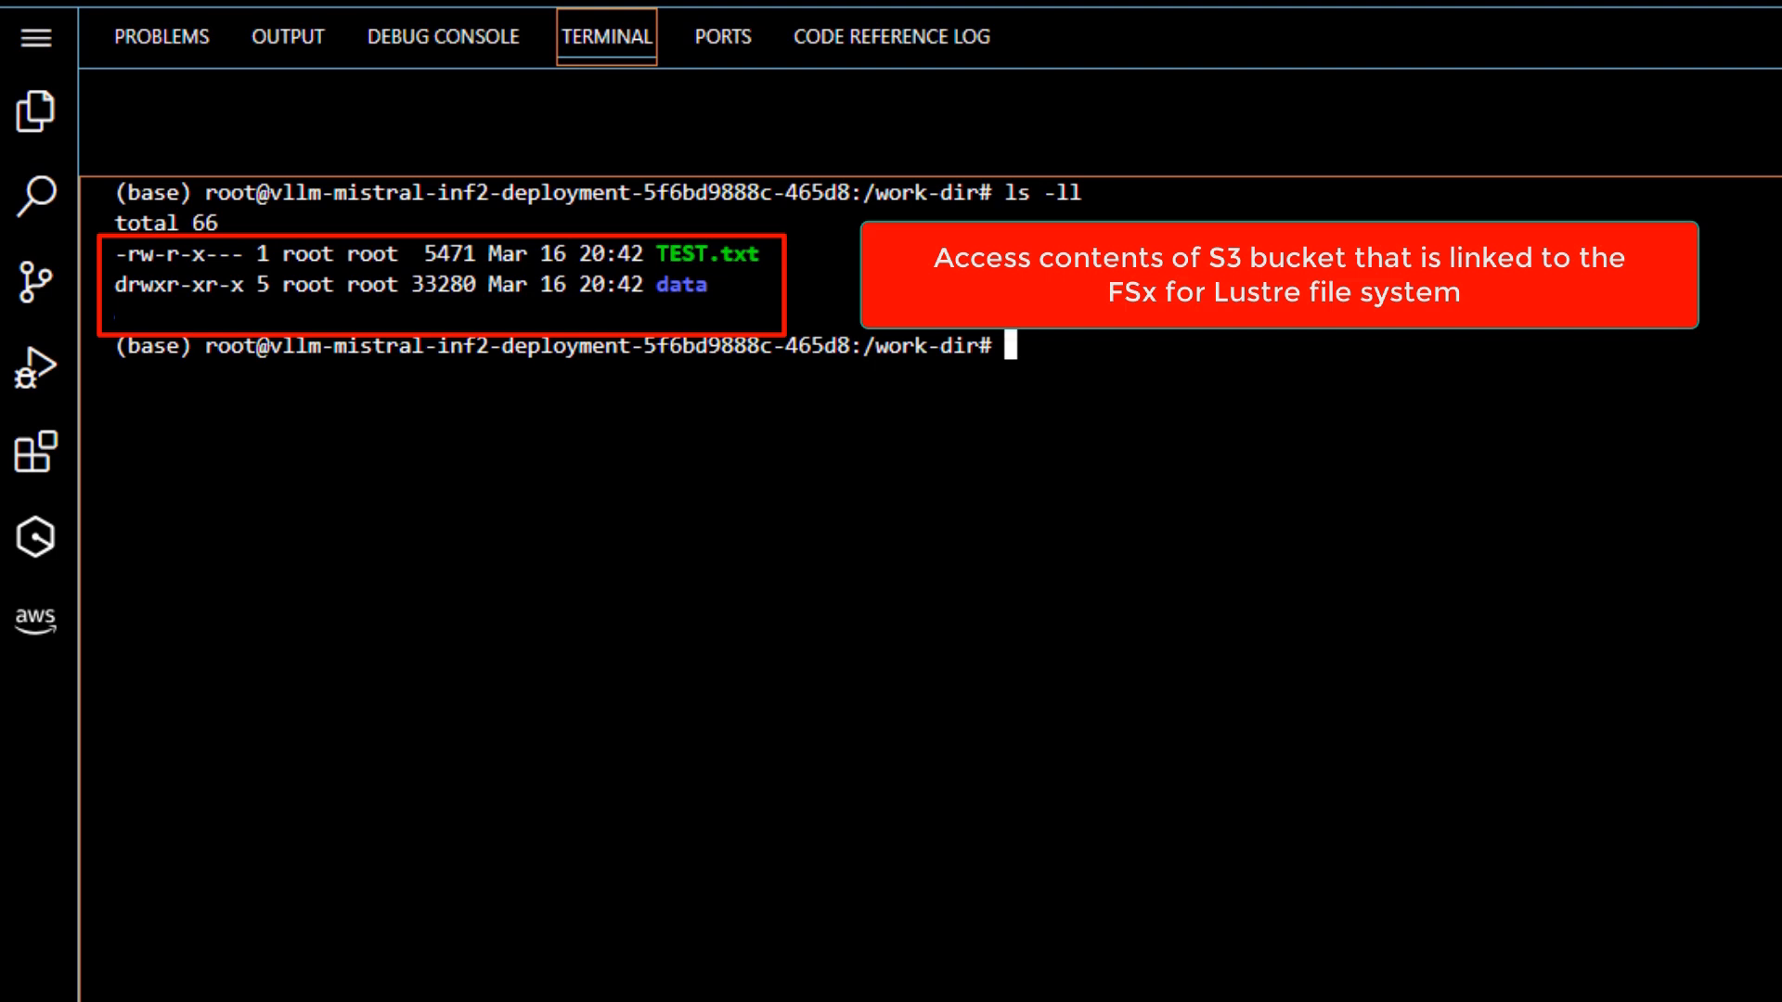
{"action": "type", "text": "mkdir new"}
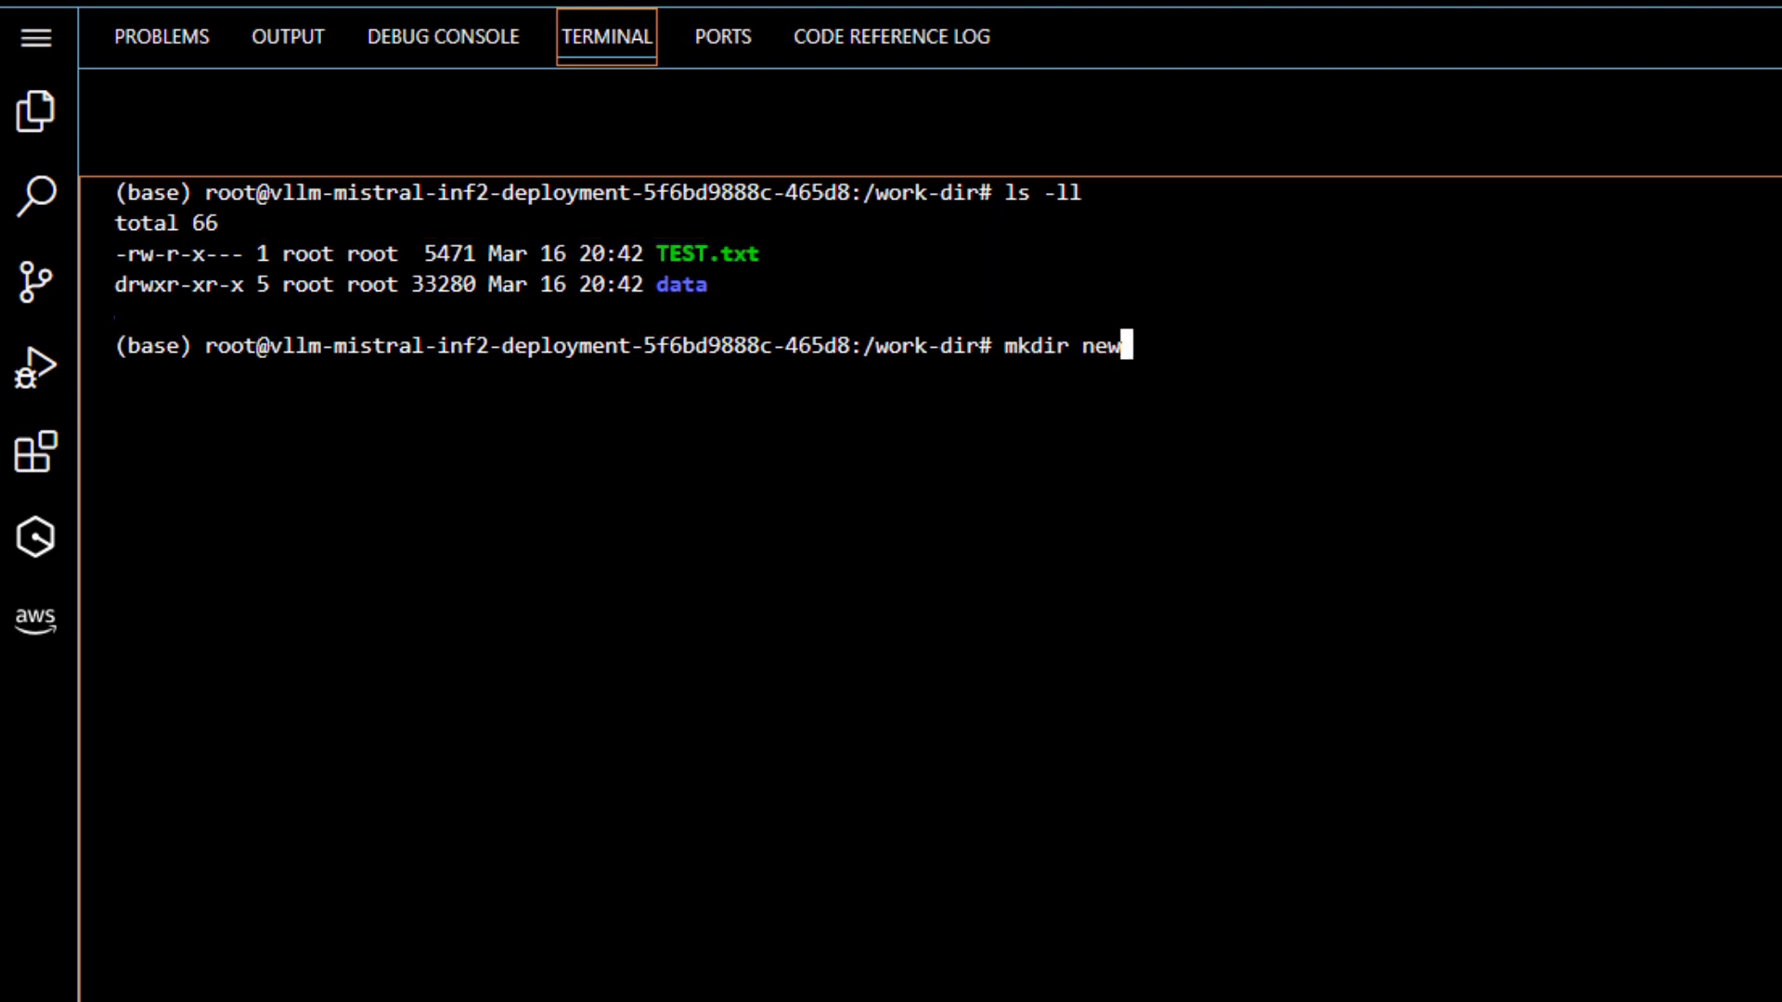
{"action": "type", "text": "data"}
{"action": "type", "text": "cd ne"}
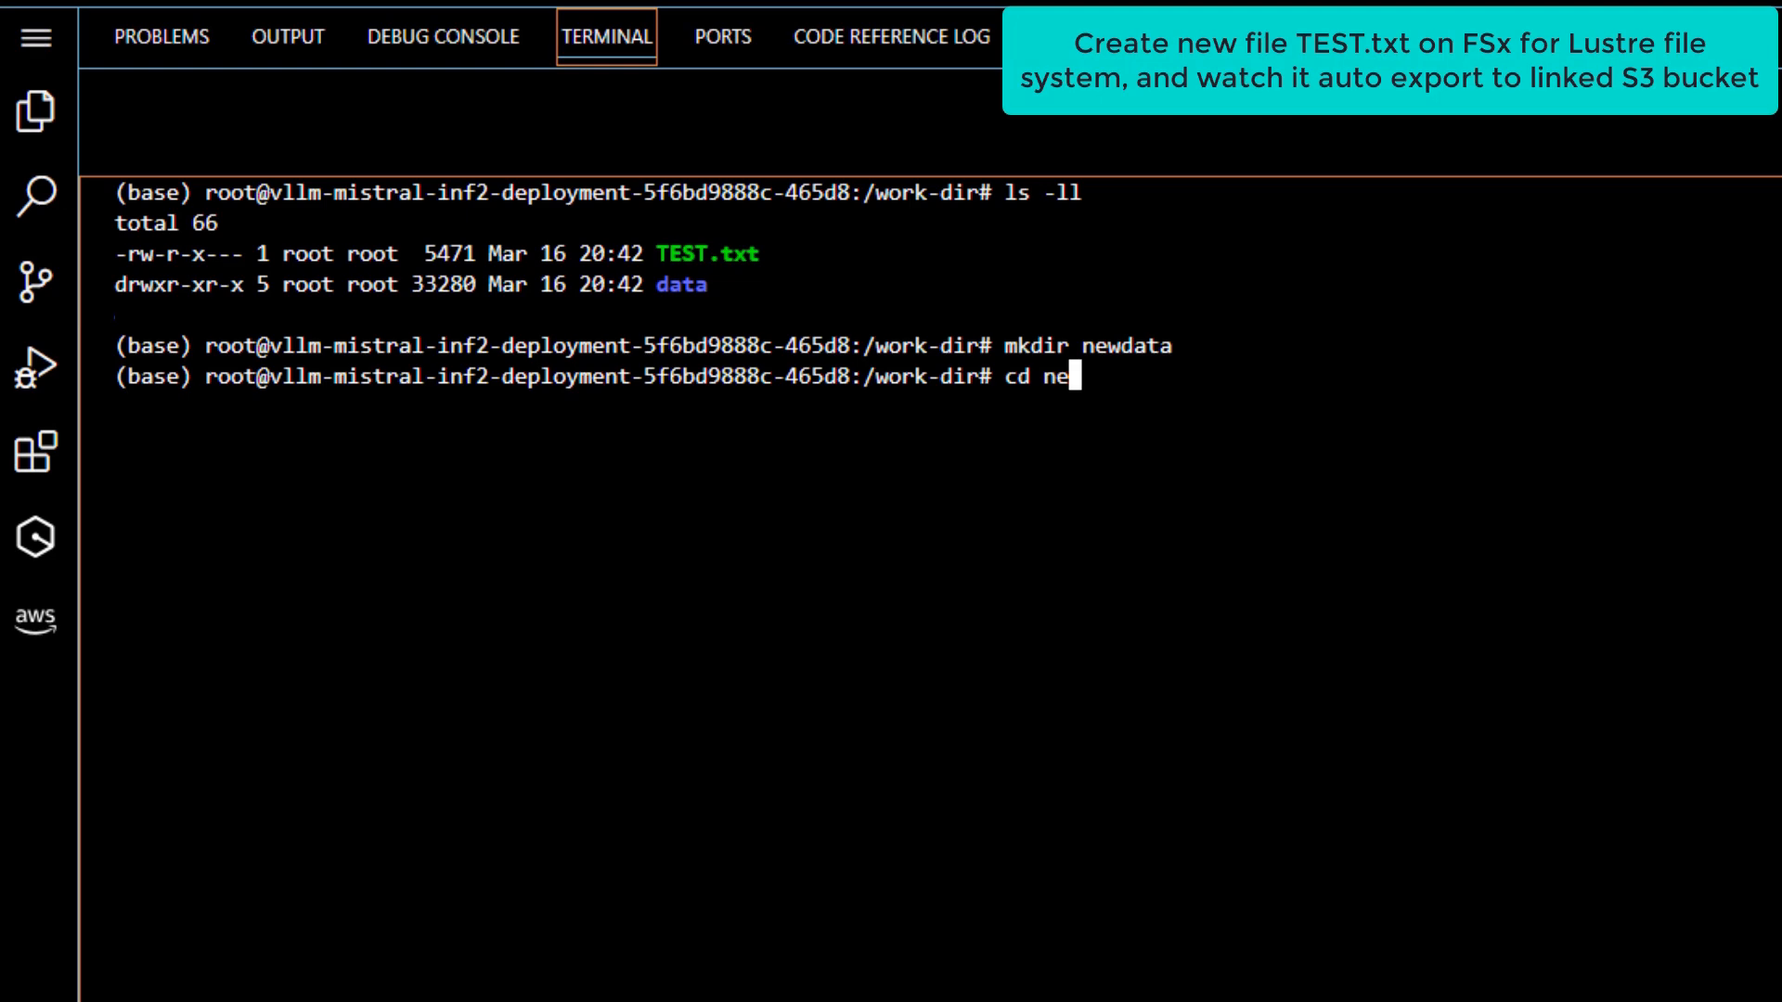
{"action": "type", "text": "wdata"}
Enter the newdata folder, copy /work-dir/TEST.txt into it and list the result
{"action": "key", "text": "Return"}
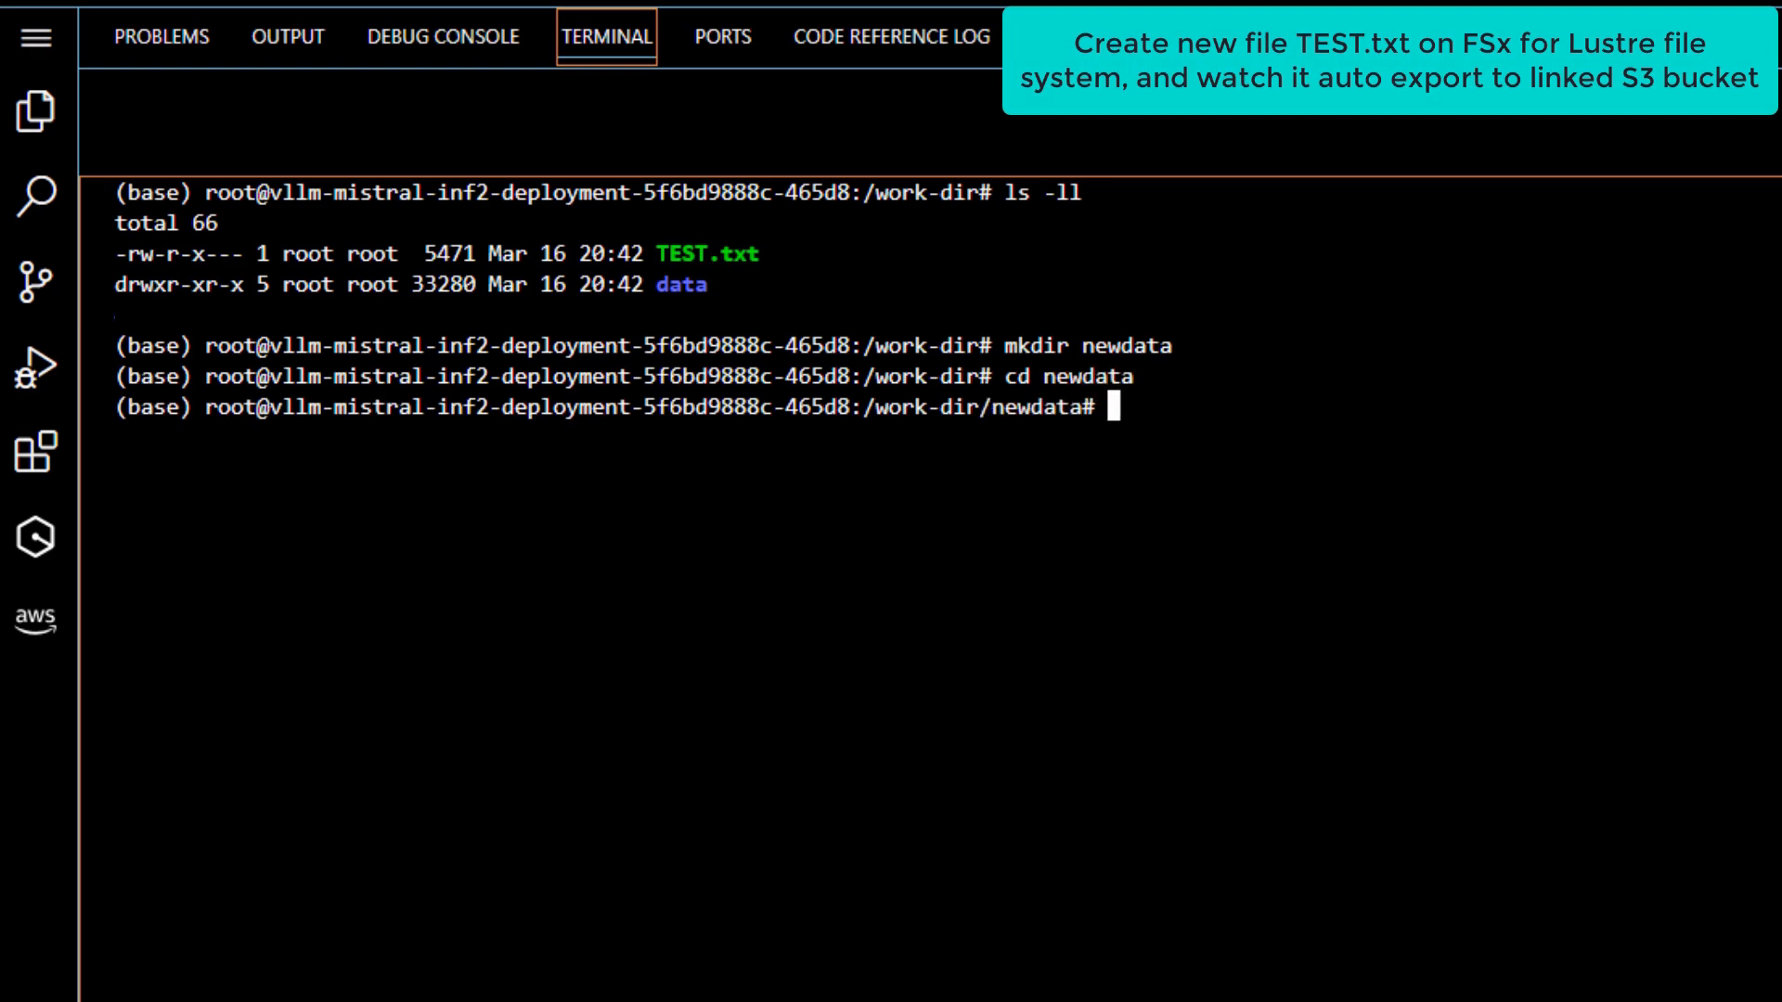
{"action": "type", "text": "cp /work-dir/"}
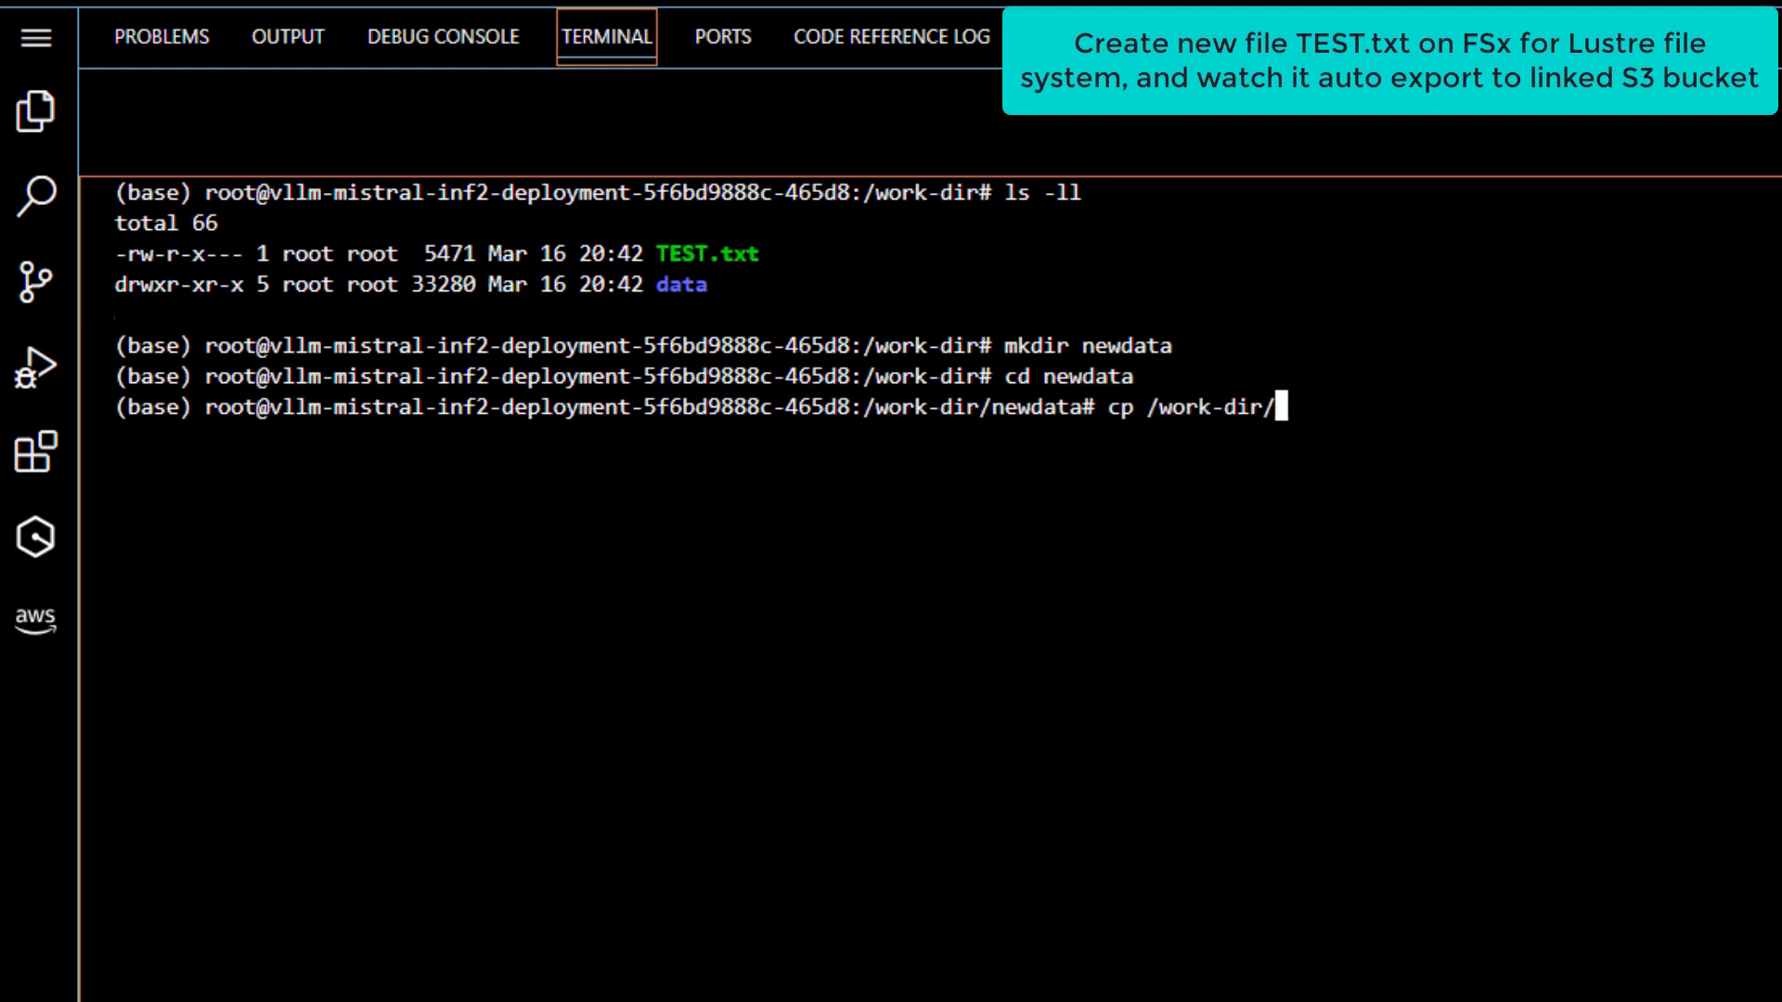
{"action": "type", "text": "TEST.txt "}
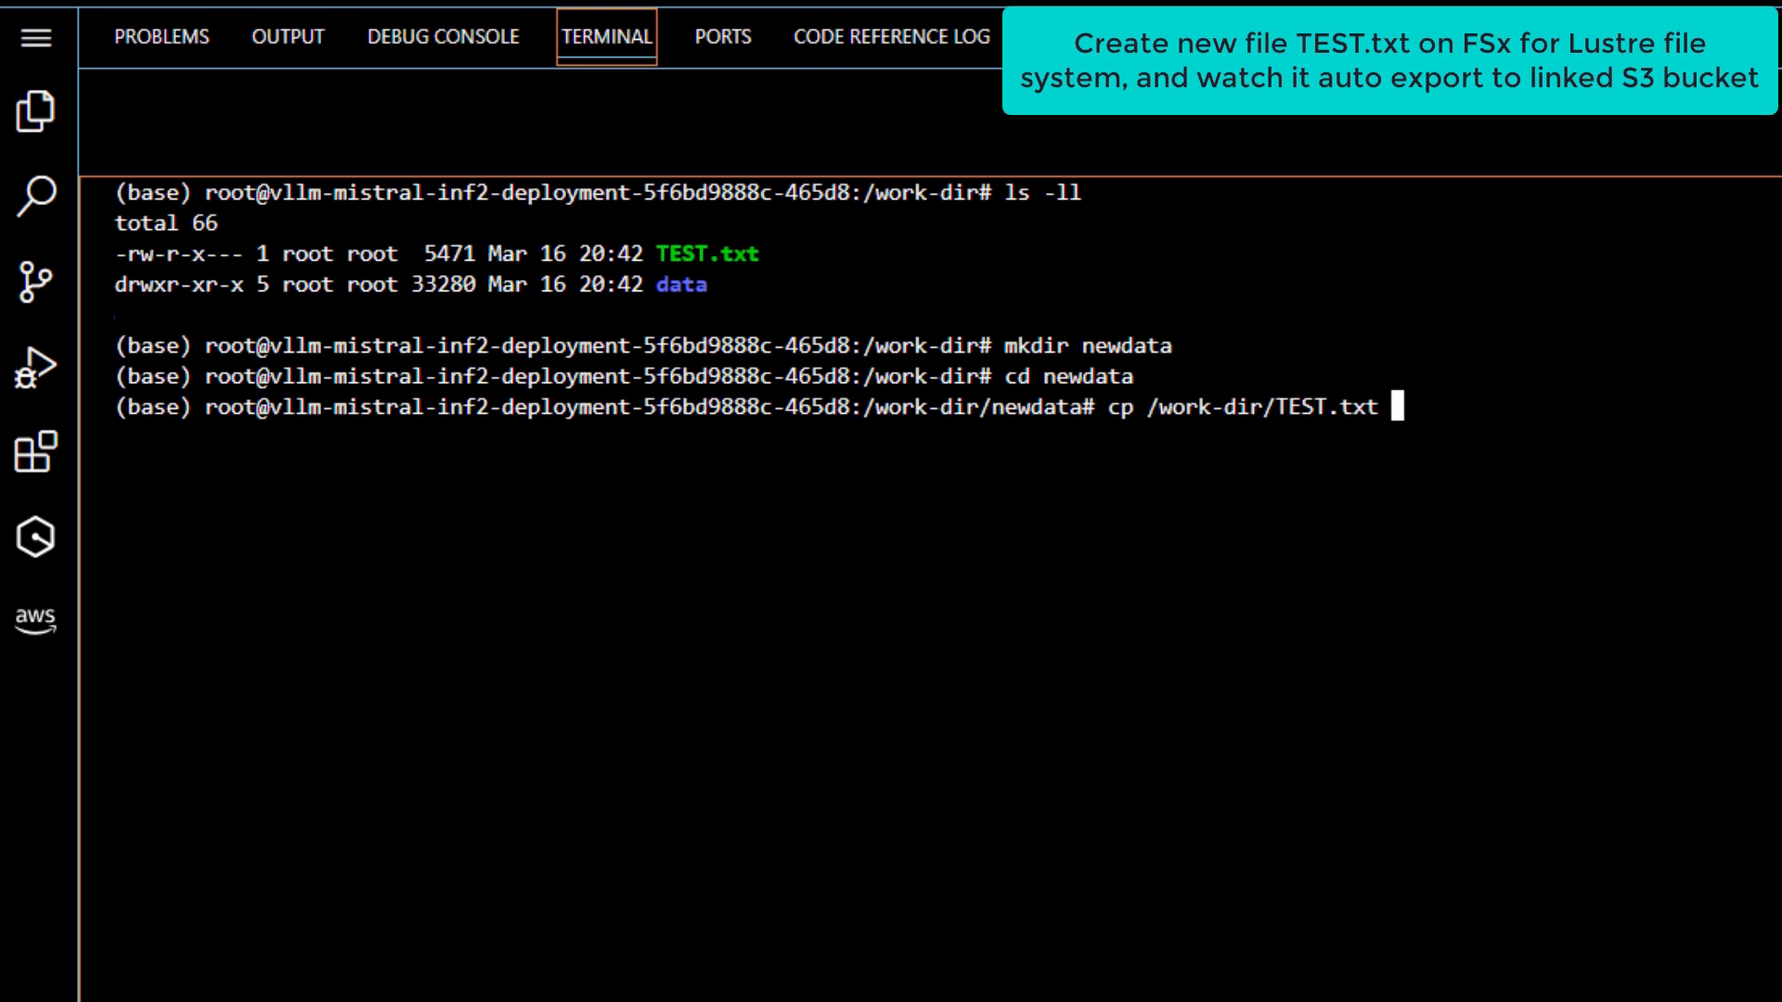
{"action": "type", "text": "."}
{"action": "key", "text": "Return"}
{"action": "type", "text": "ls -ll"}
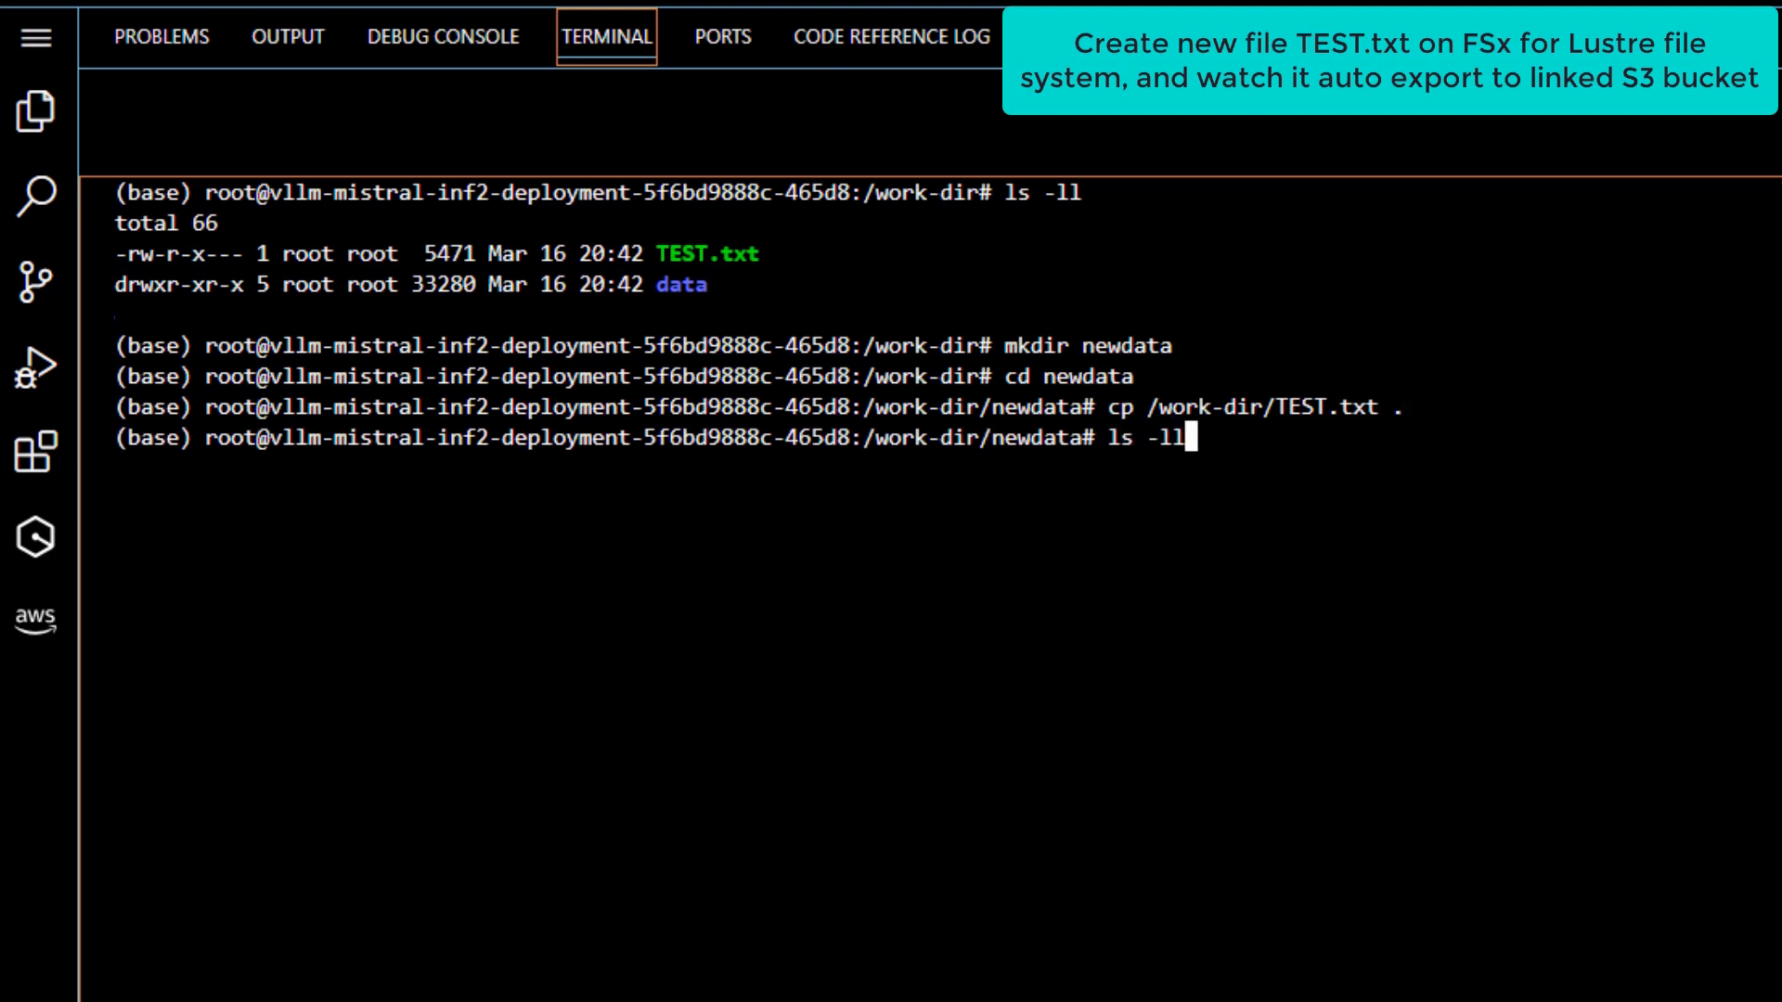
{"action": "key", "text": "Return"}
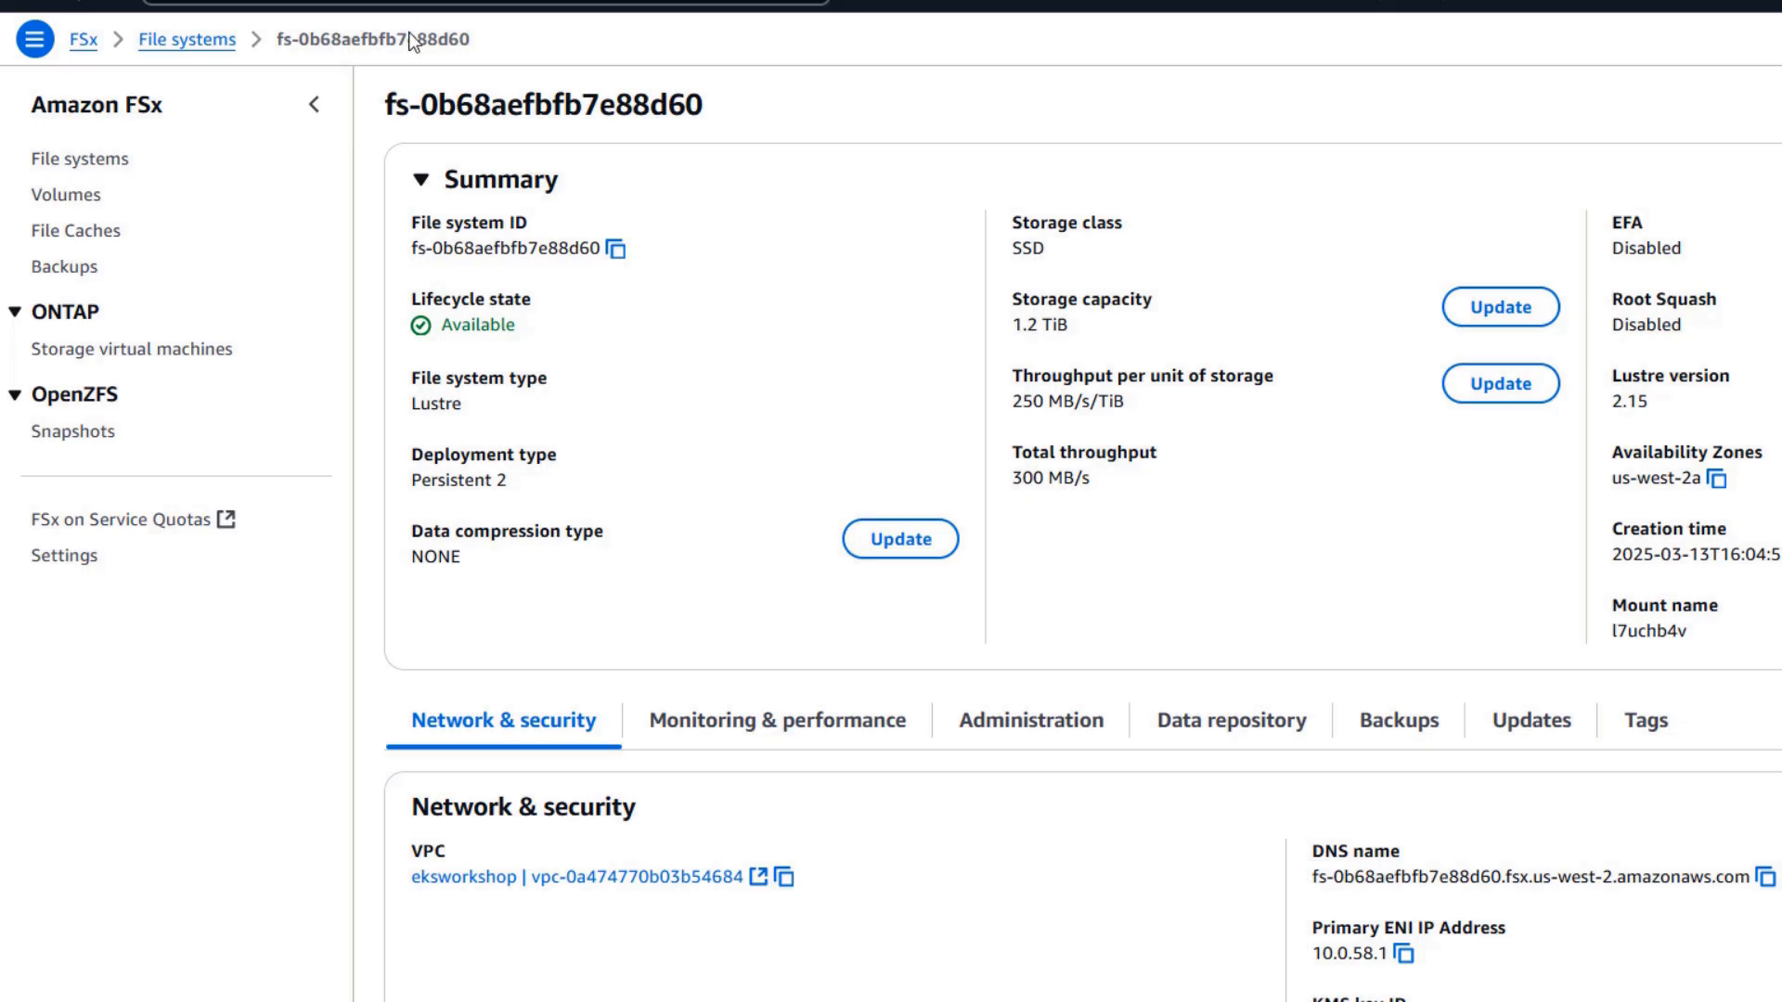
View the Data repository association and copy the linked S3 bucket name
{"action": "left_click", "coordinate": [1230, 720]}
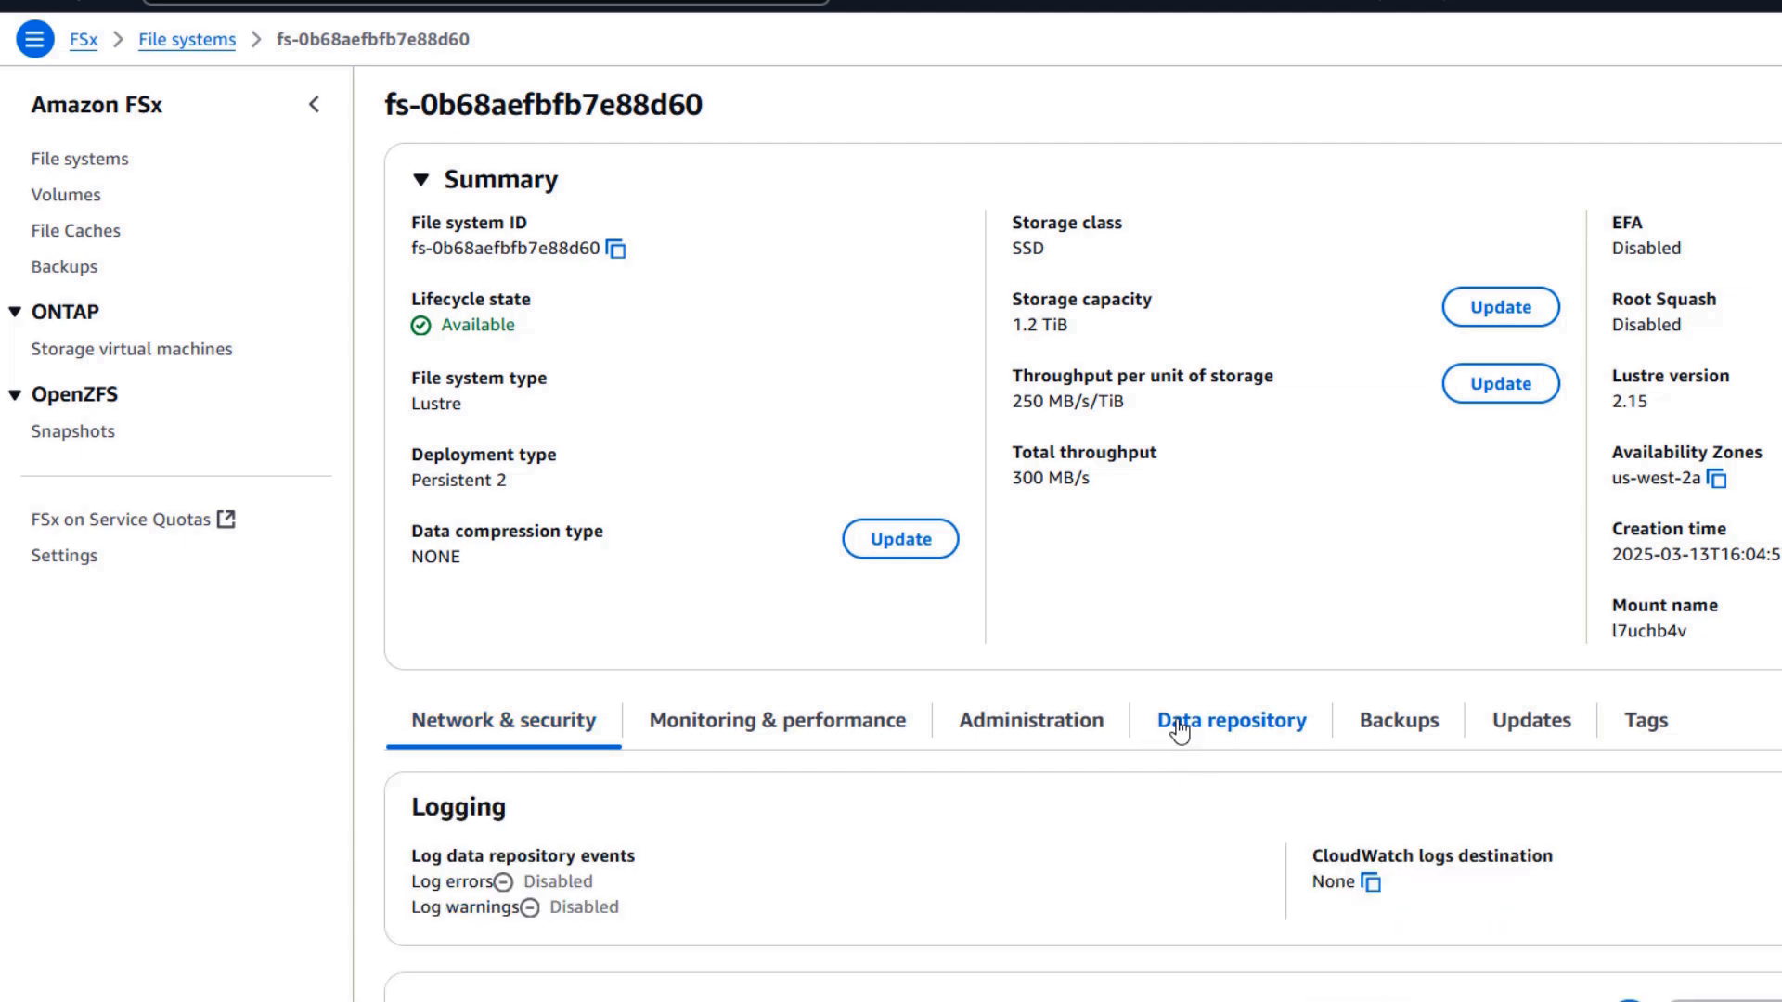
{"action": "scroll", "coordinate": [1243, 798], "scroll_direction": "down", "scroll_amount": 3}
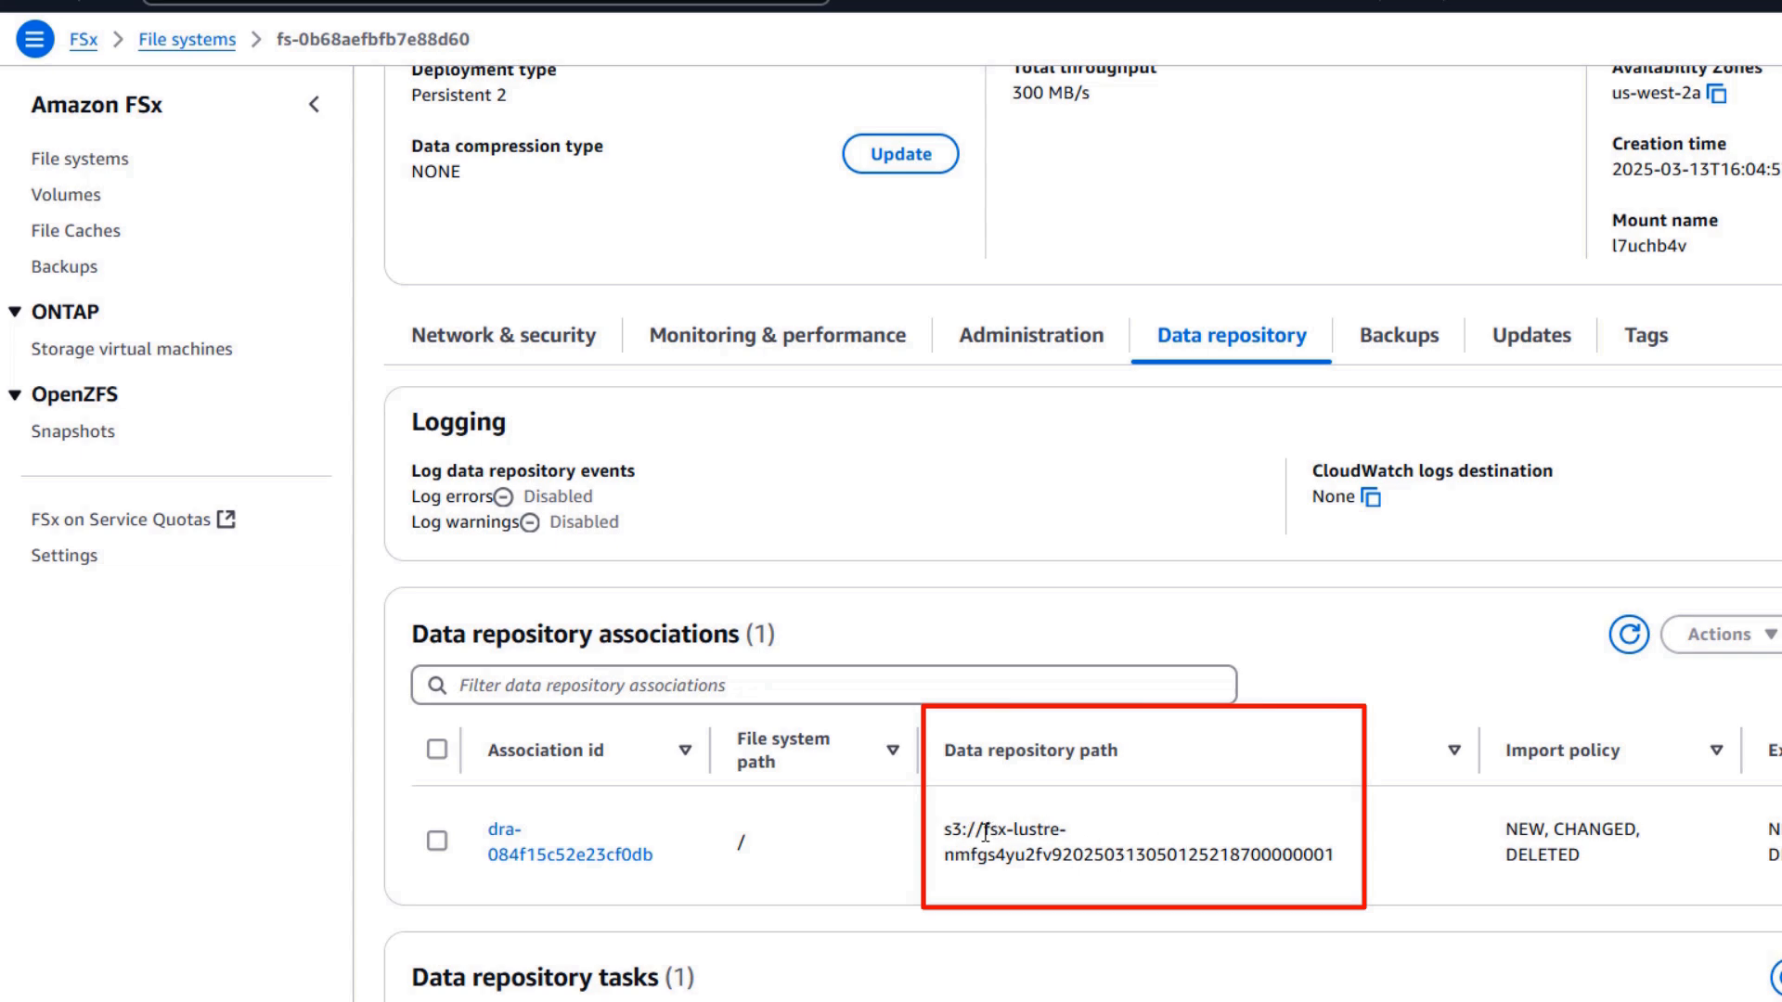
{"action": "left_click_drag", "start_coordinate": [985, 831], "coordinate": [1387, 855]}
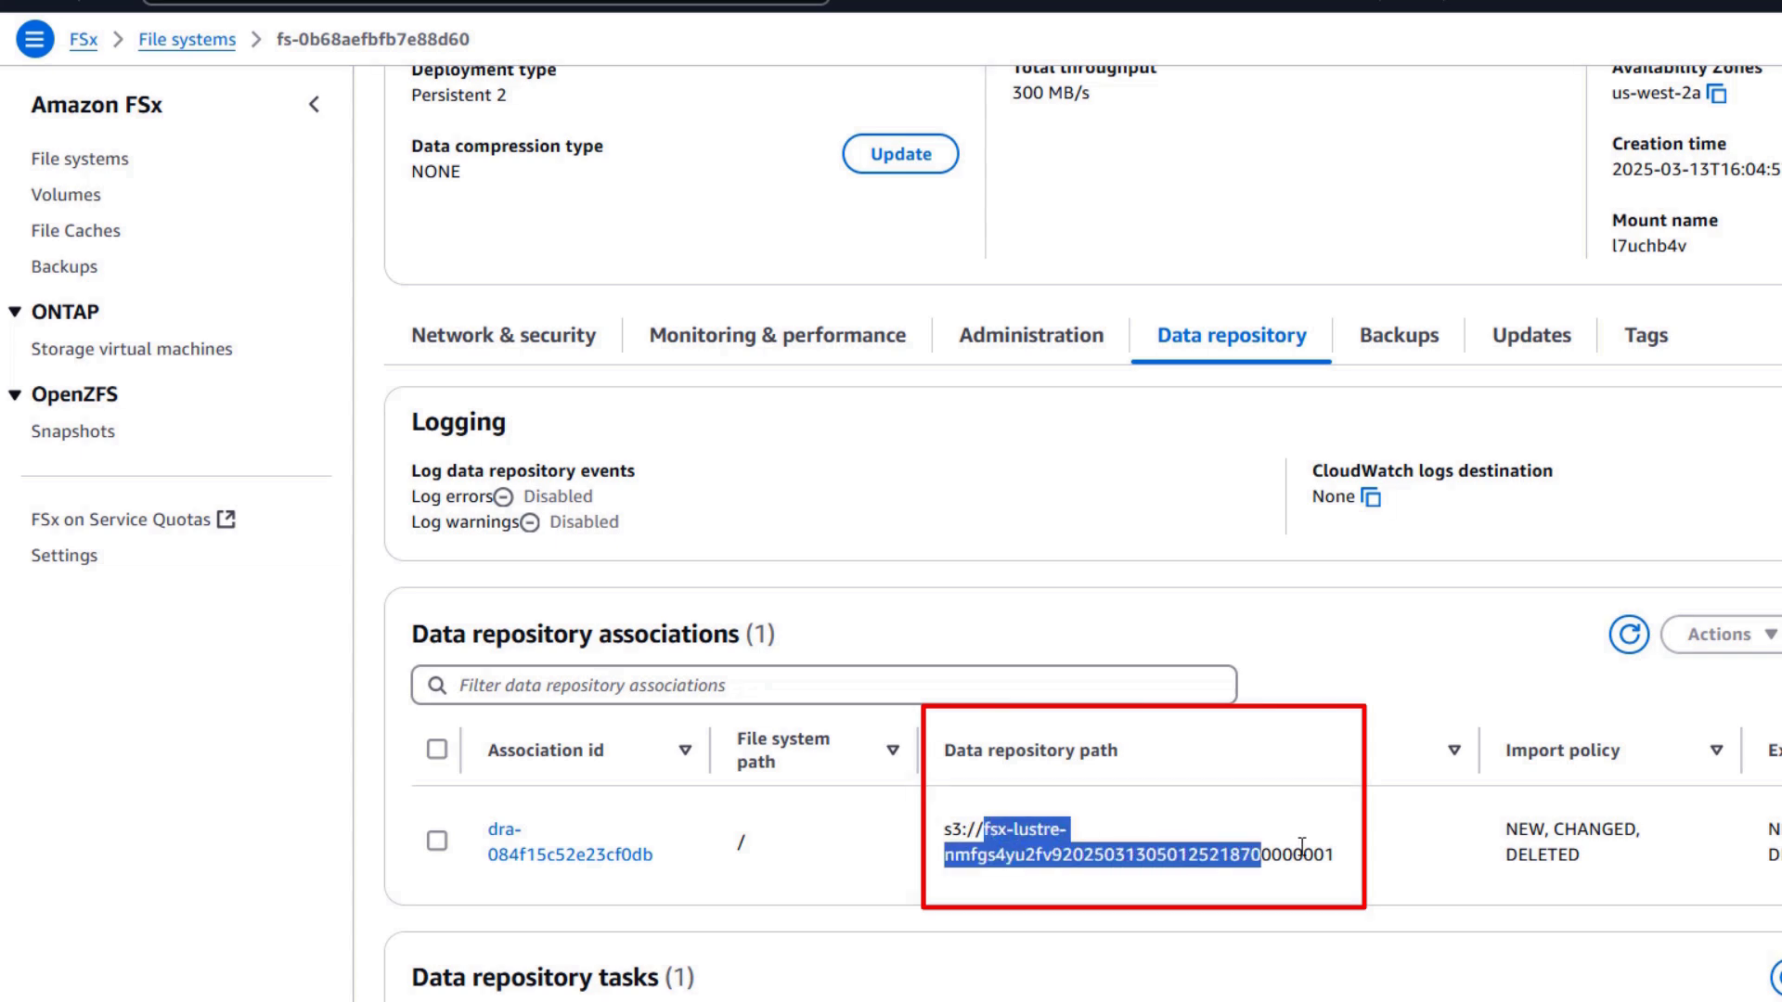
{"action": "right_click", "coordinate": [1159, 845]}
{"action": "left_click", "coordinate": [1235, 880]}
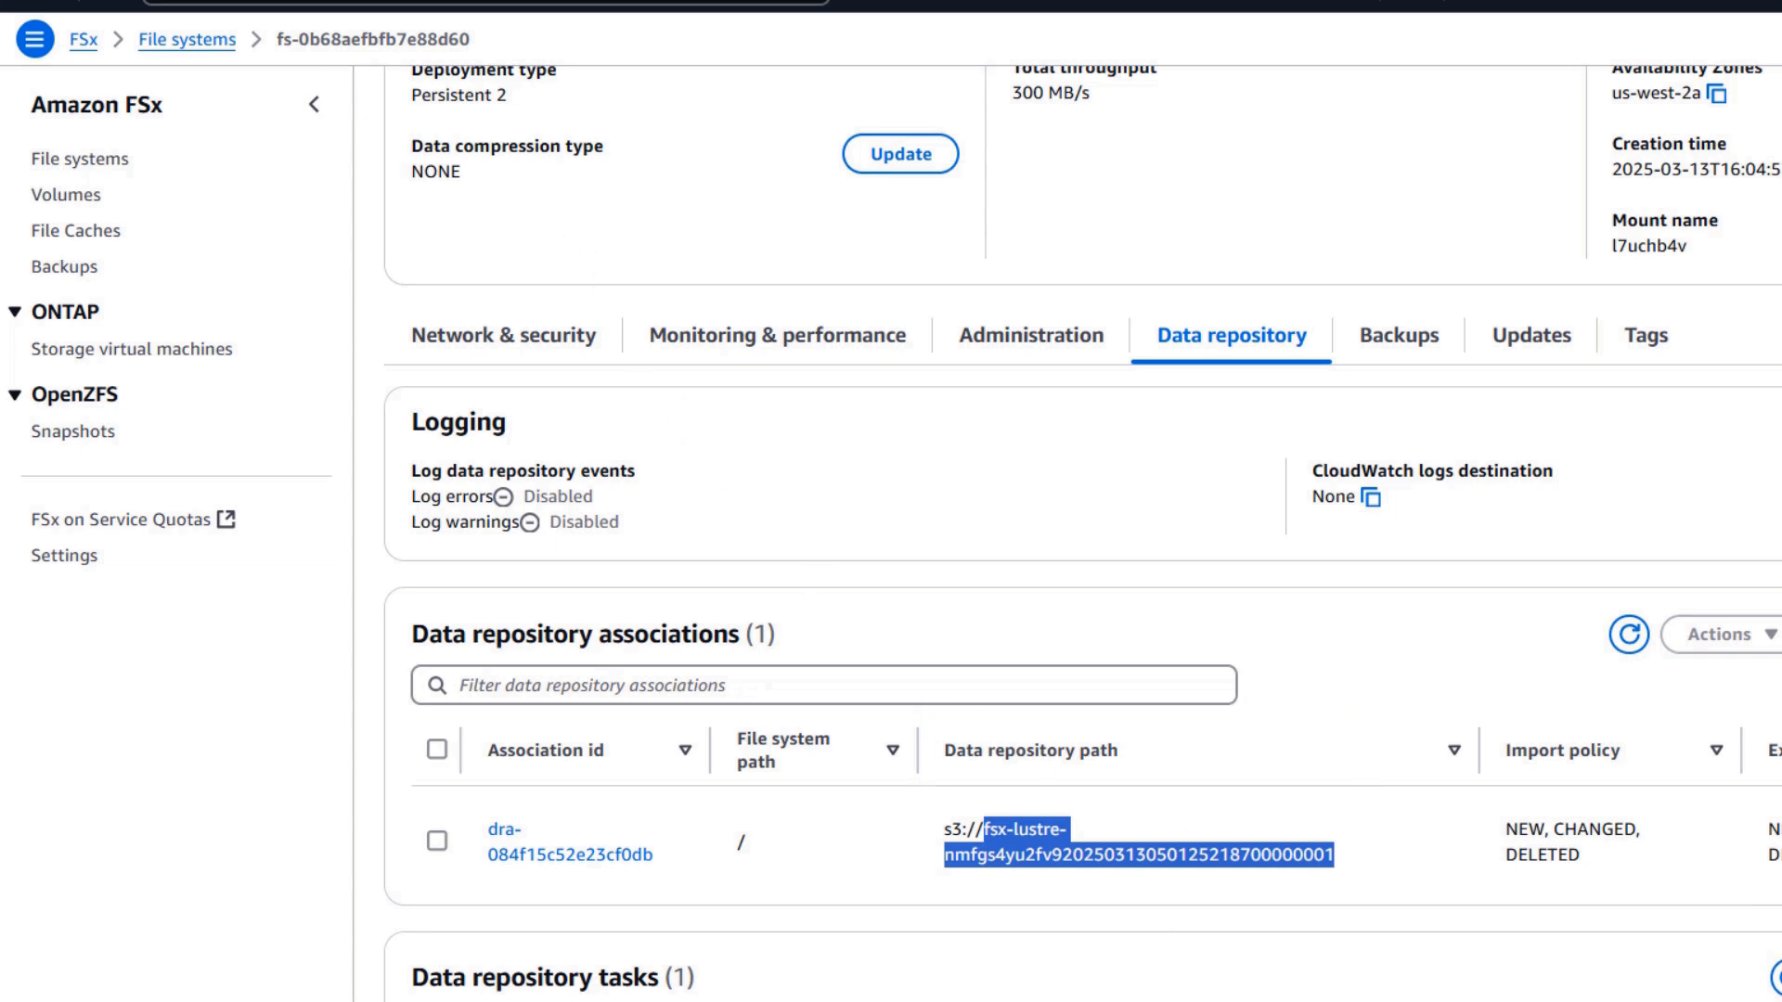
Find the linked fsx-lustre bucket in S3 by name and open its newdata folder
{"action": "key", "text": "ctrl+l"}
{"action": "type", "text": "s3"}
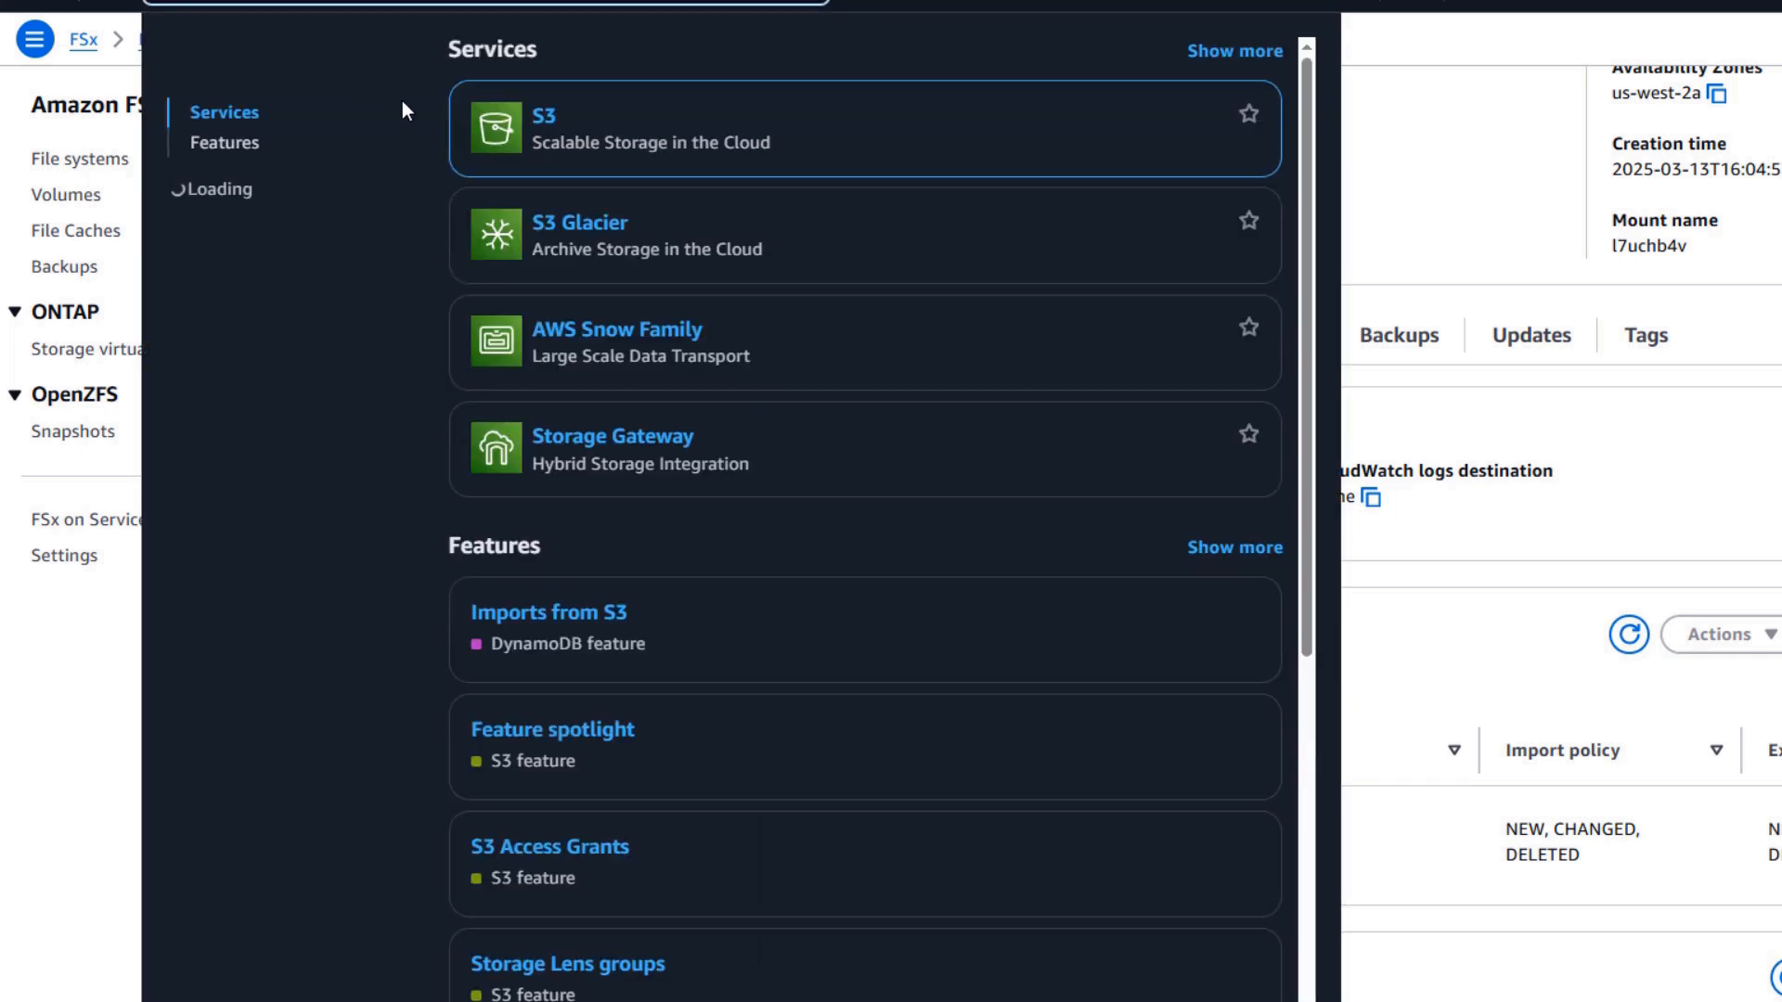
{"action": "left_click", "coordinate": [523, 124]}
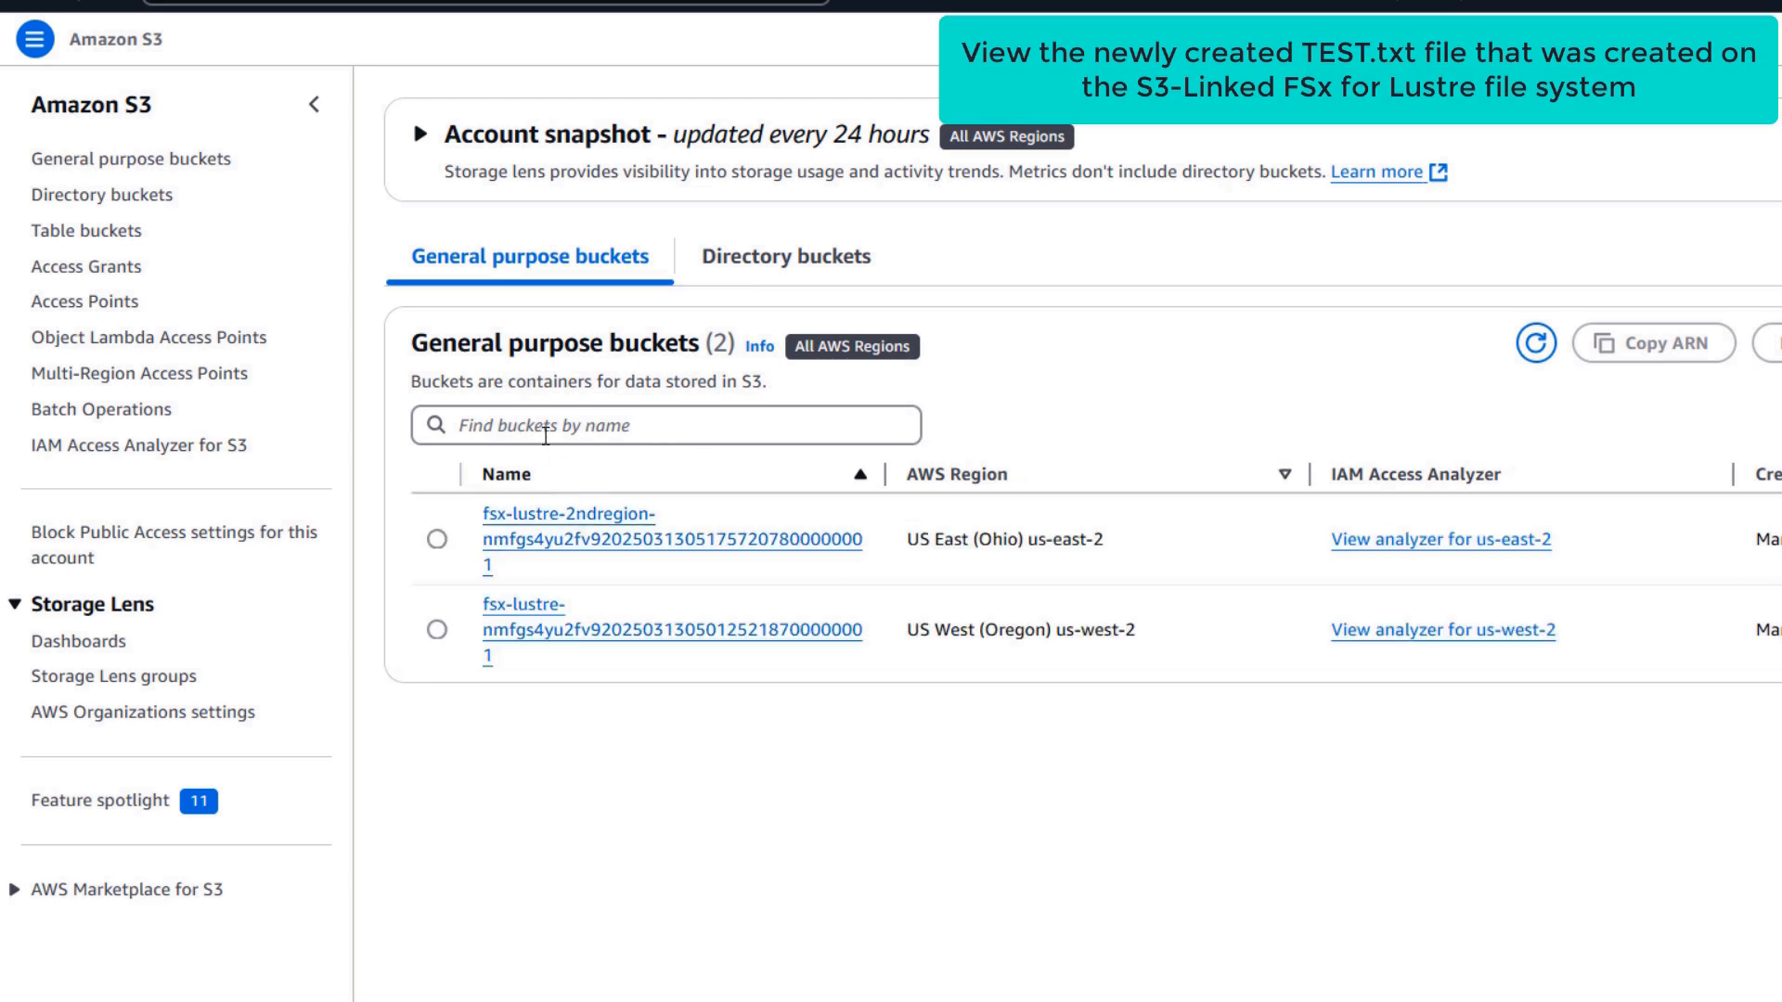
{"action": "left_click", "coordinate": [538, 426]}
{"action": "key", "text": "ctrl+v"}
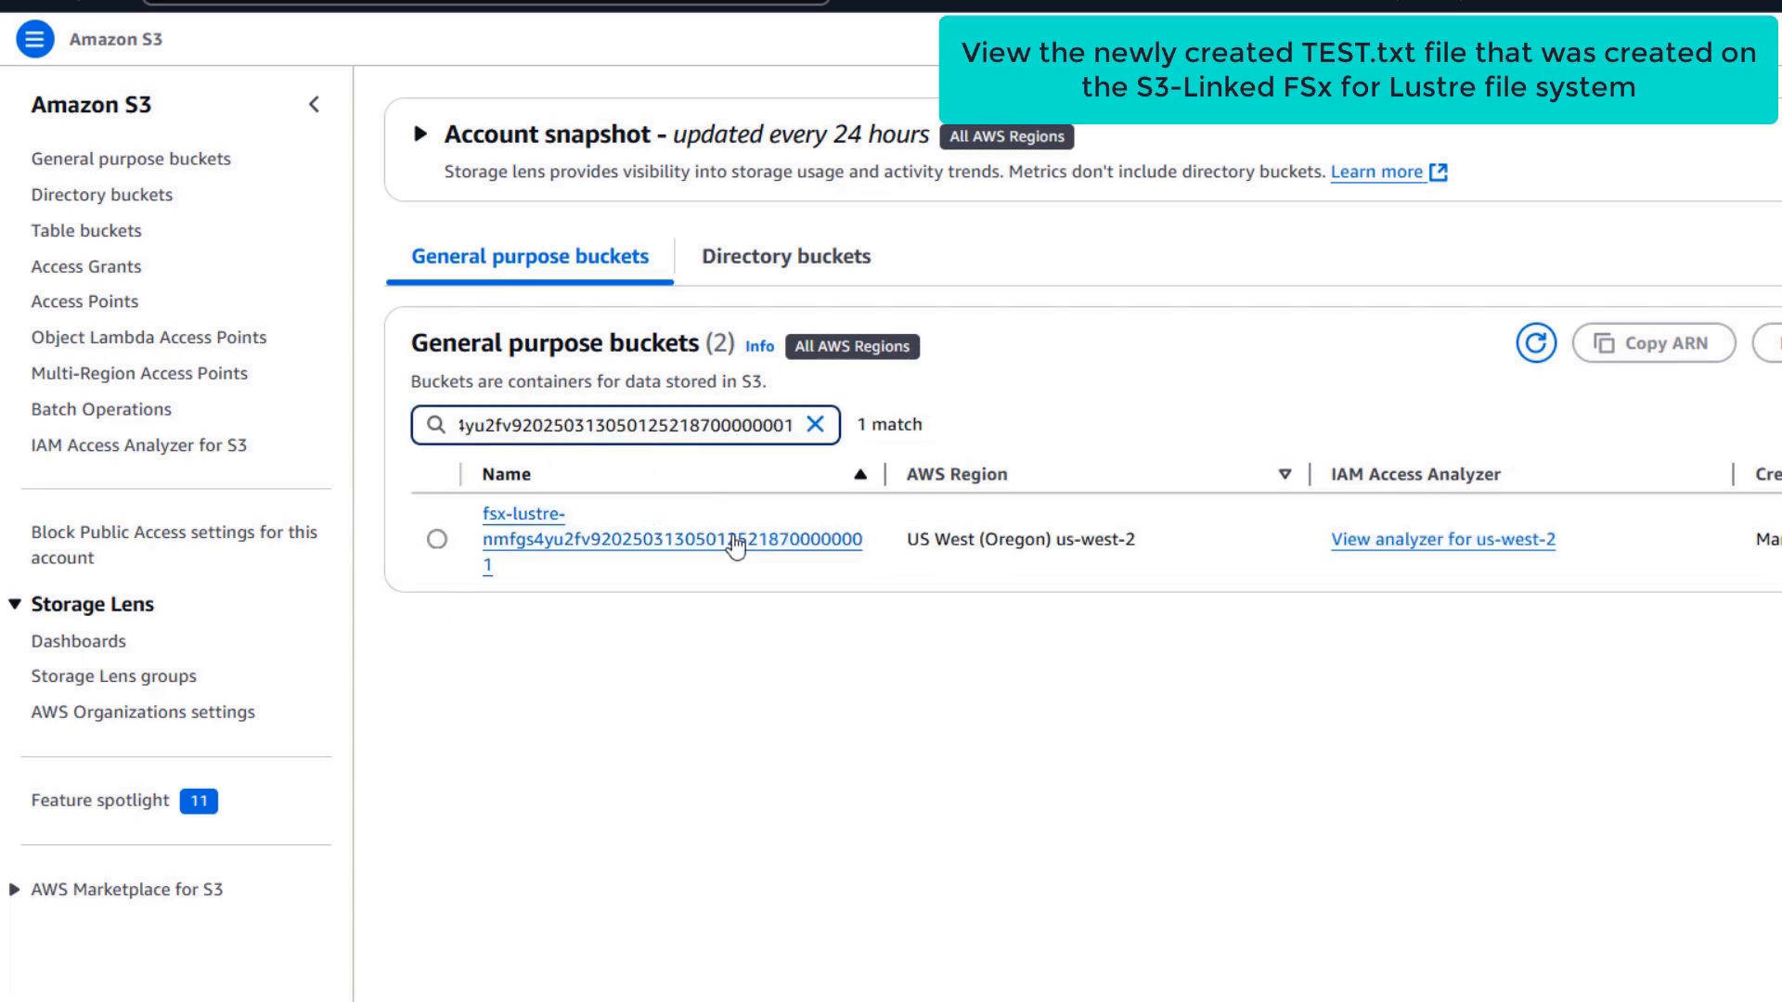
{"action": "left_click", "coordinate": [739, 538]}
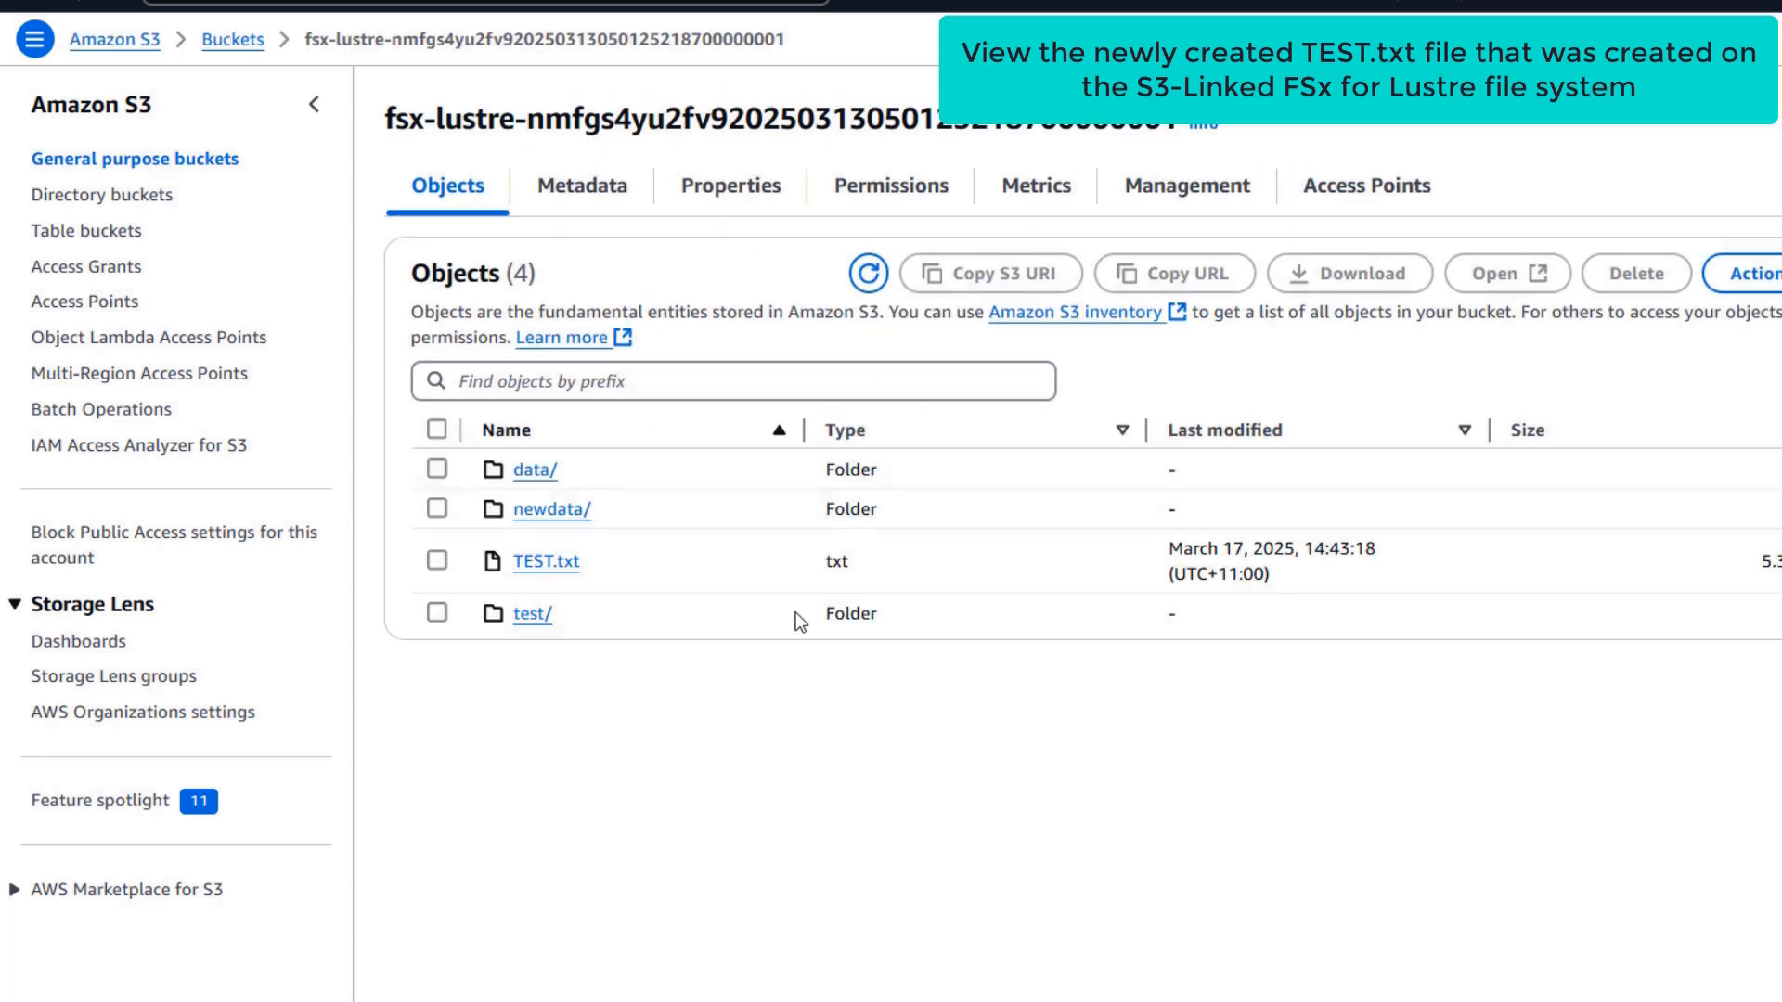
{"action": "left_click", "coordinate": [544, 509]}
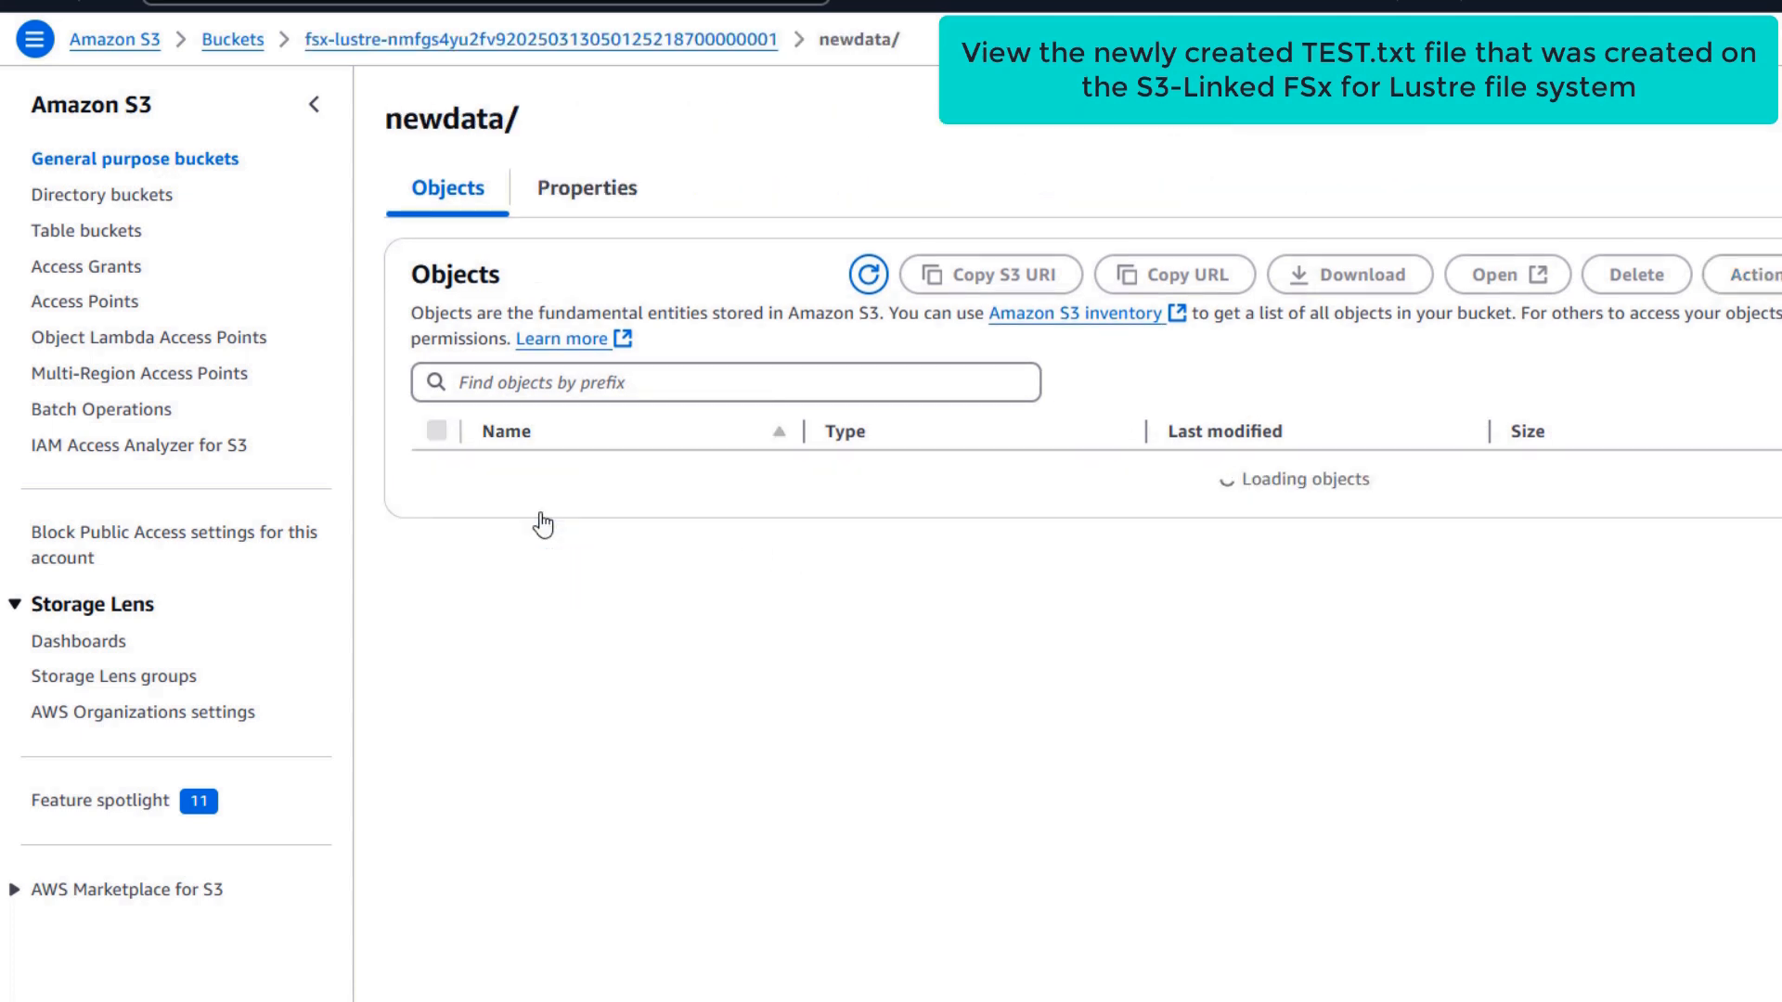